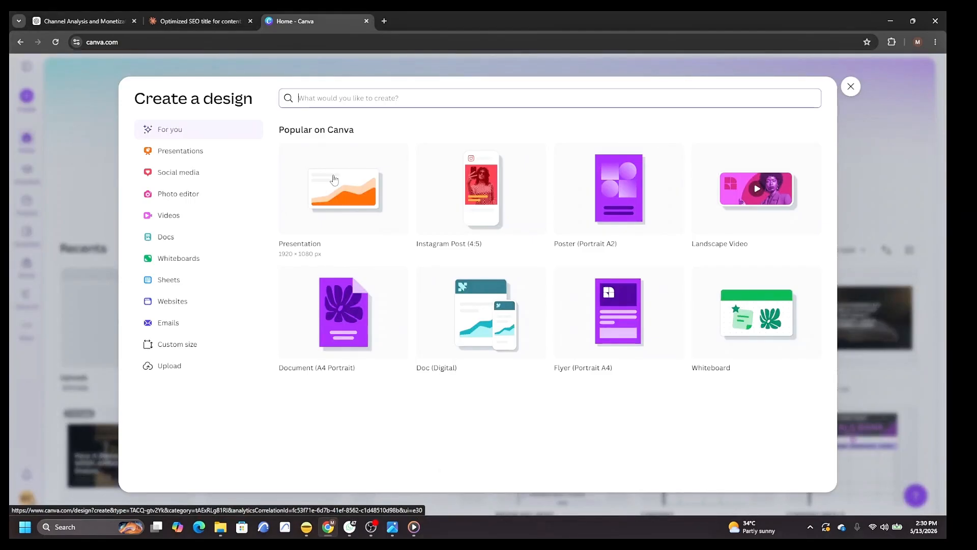
# Create a new A4 portrait document design.
pyautogui.write('a')
pyautogui.press('BackSpace')
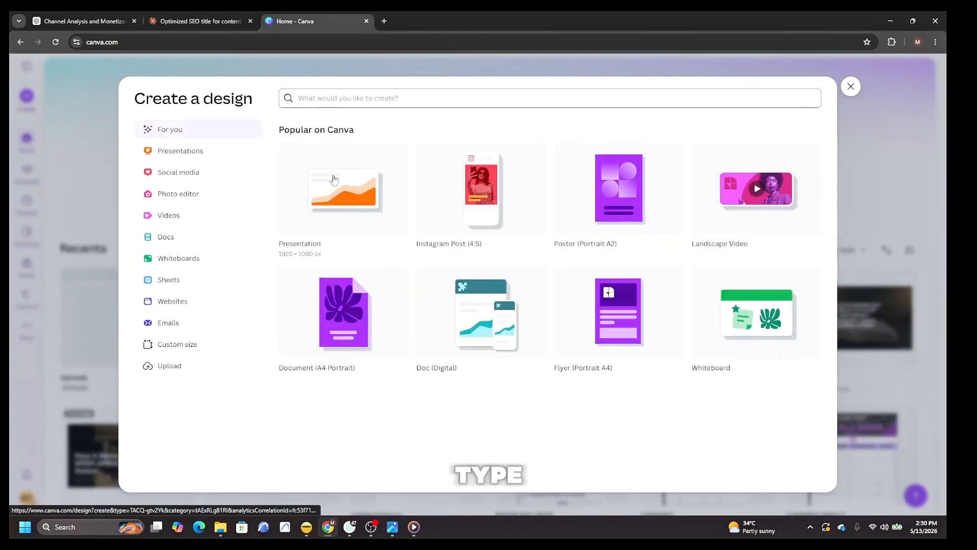
pyautogui.write('a')
pyautogui.click(488, 288)
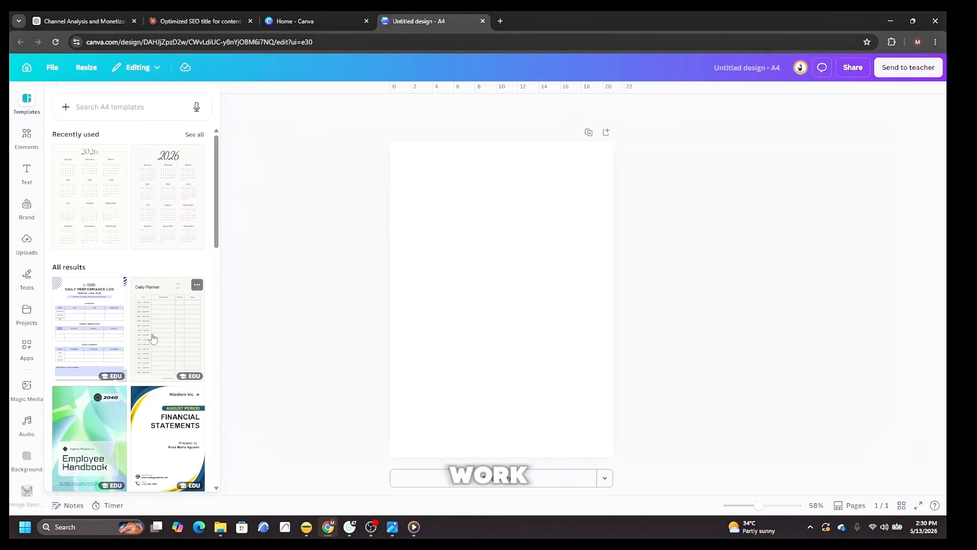
# Add ruler guides: horizontal lines near the top and bottom and vertical lines near the left and right page edges.
pyautogui.scroll(-3, 151, 341)
pyautogui.scroll(3, 151, 341)
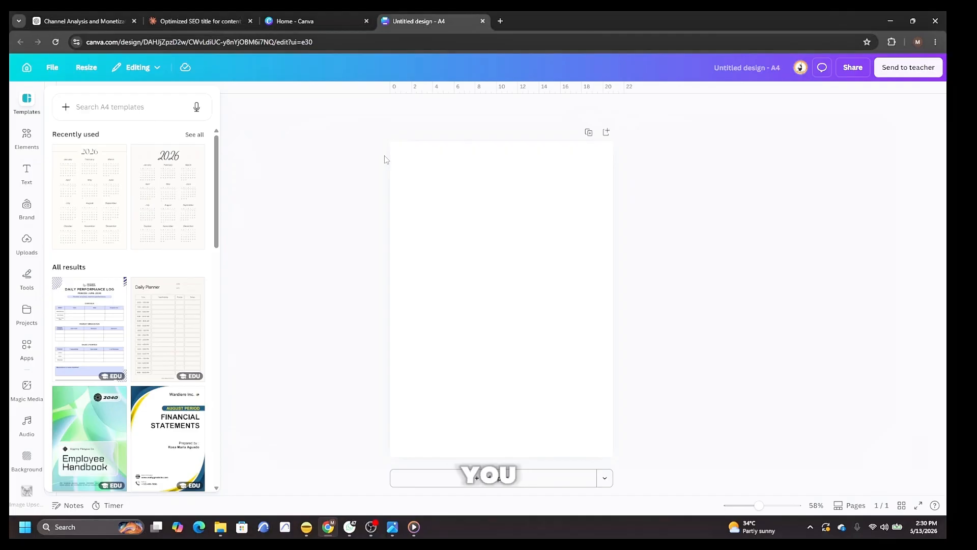
pyautogui.moveTo(463, 90); pyautogui.dragTo(472, 169)
pyautogui.moveTo(51, 244); pyautogui.dragTo(424, 316)
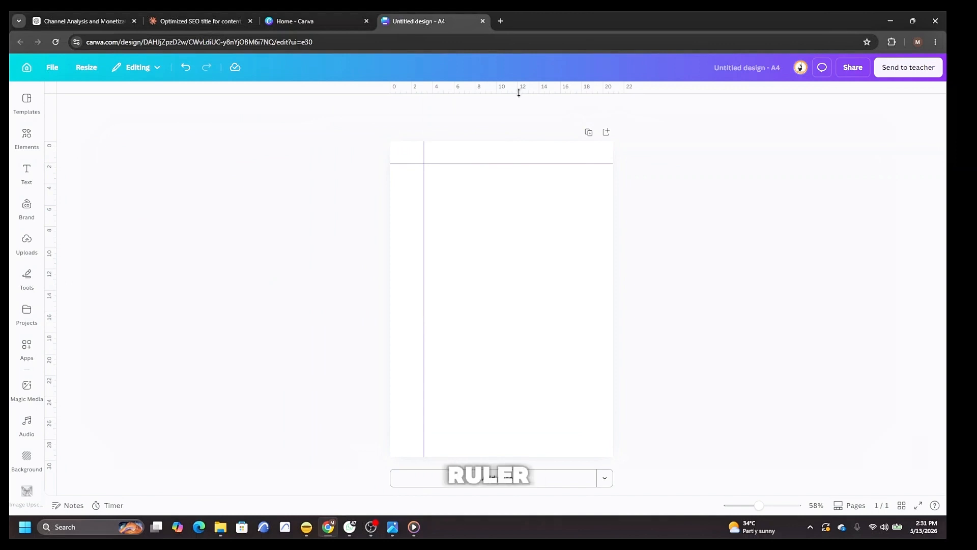
pyautogui.moveTo(518, 92); pyautogui.dragTo(532, 431)
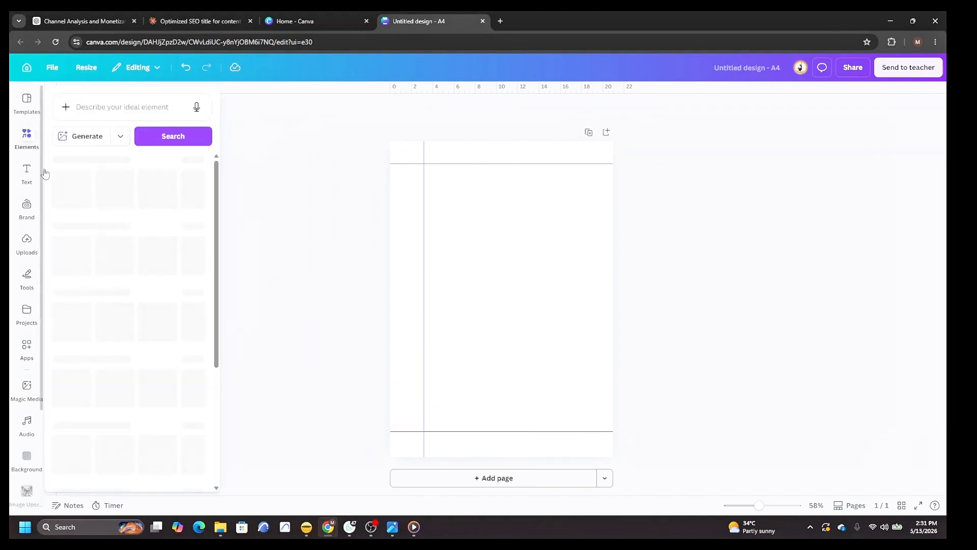
pyautogui.moveTo(50, 203); pyautogui.dragTo(582, 204)
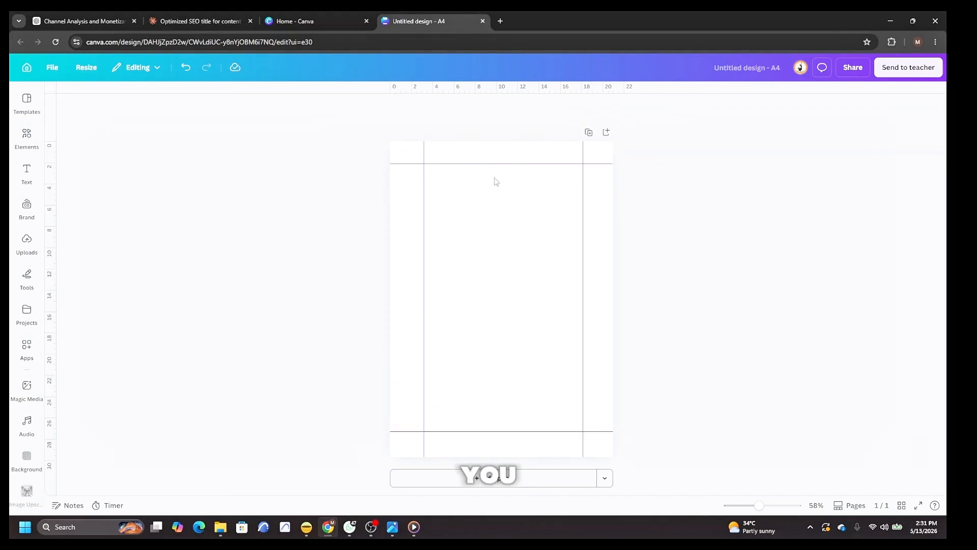
pyautogui.click(51, 72)
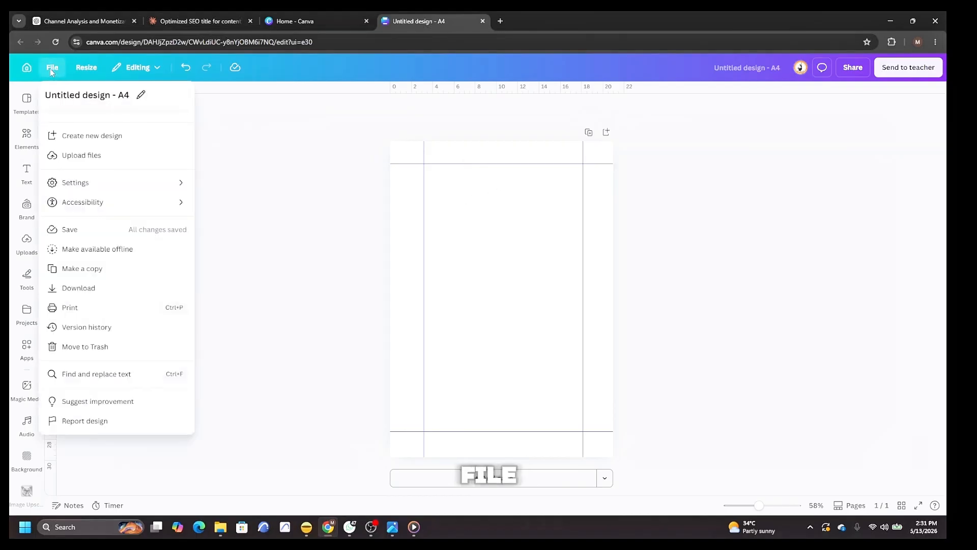
pyautogui.click(94, 186)
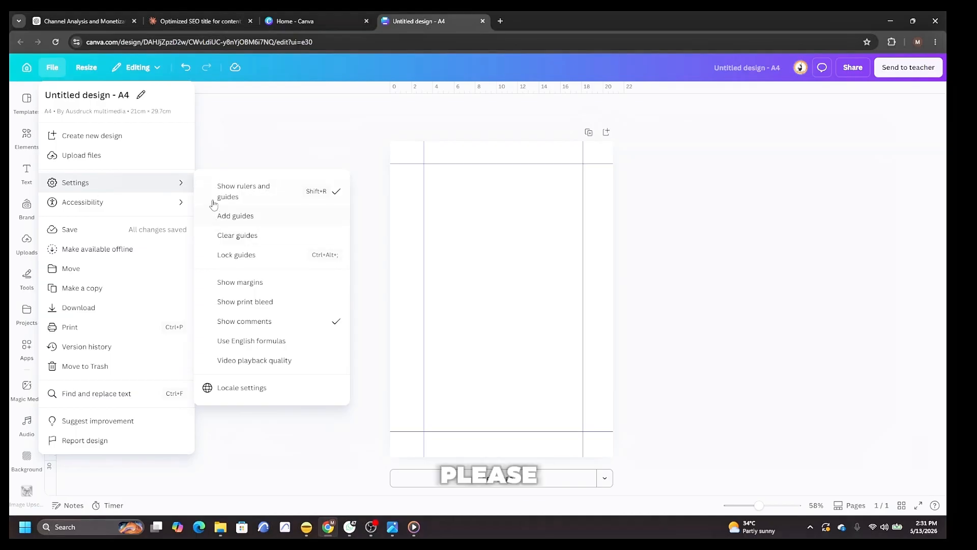
pyautogui.click(279, 133)
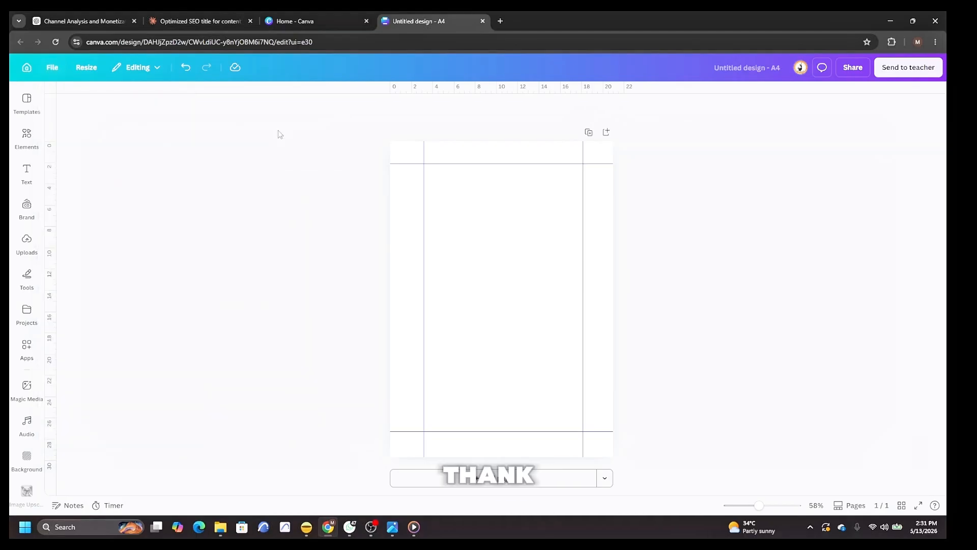
# Try yellow, coral red and purple page backgrounds before setting the page background to white.
pyautogui.click(487, 283)
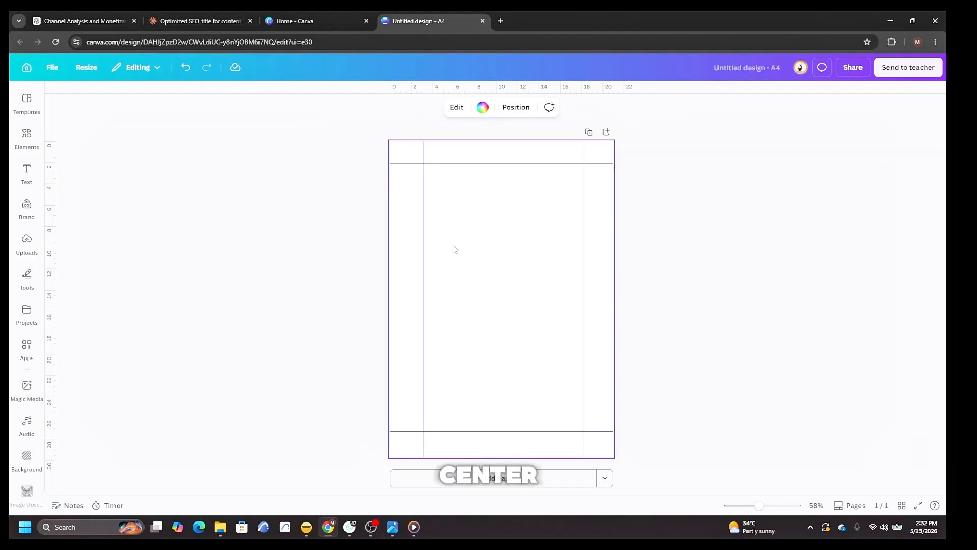
pyautogui.click(482, 108)
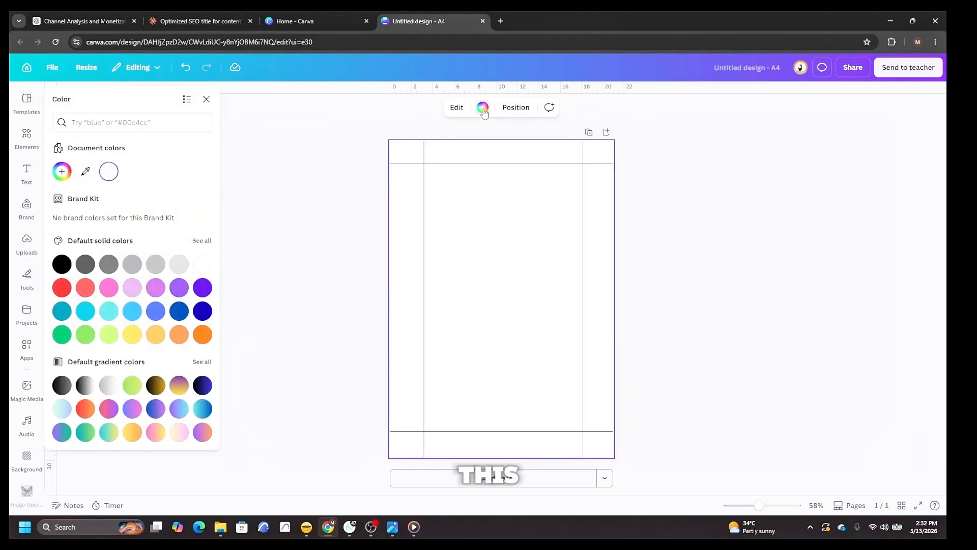
pyautogui.click(156, 385)
pyautogui.click(132, 334)
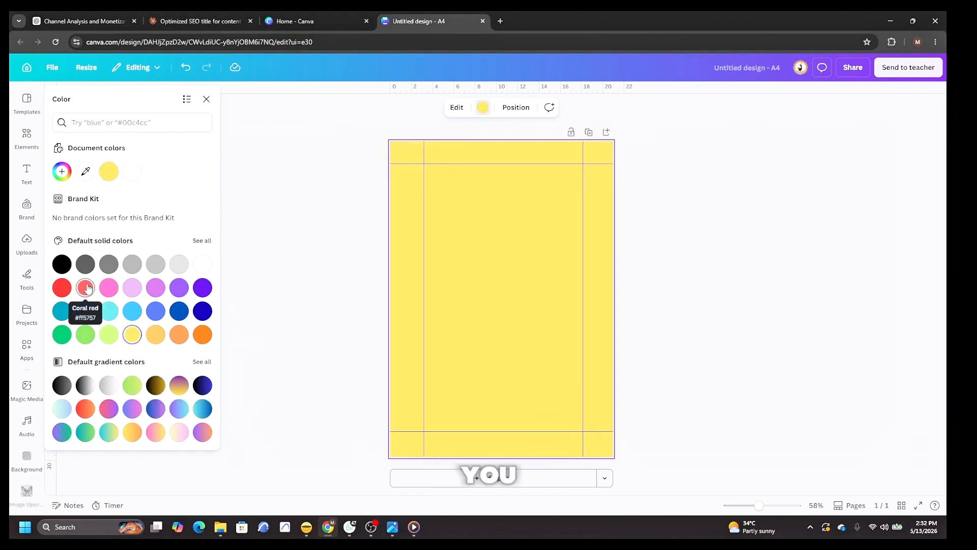
pyautogui.click(85, 288)
pyautogui.click(178, 287)
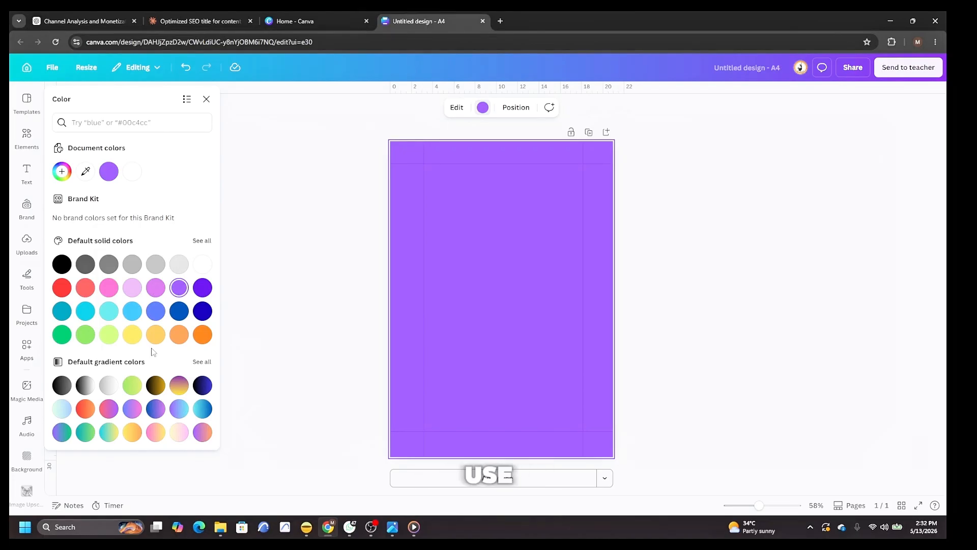
pyautogui.click(202, 265)
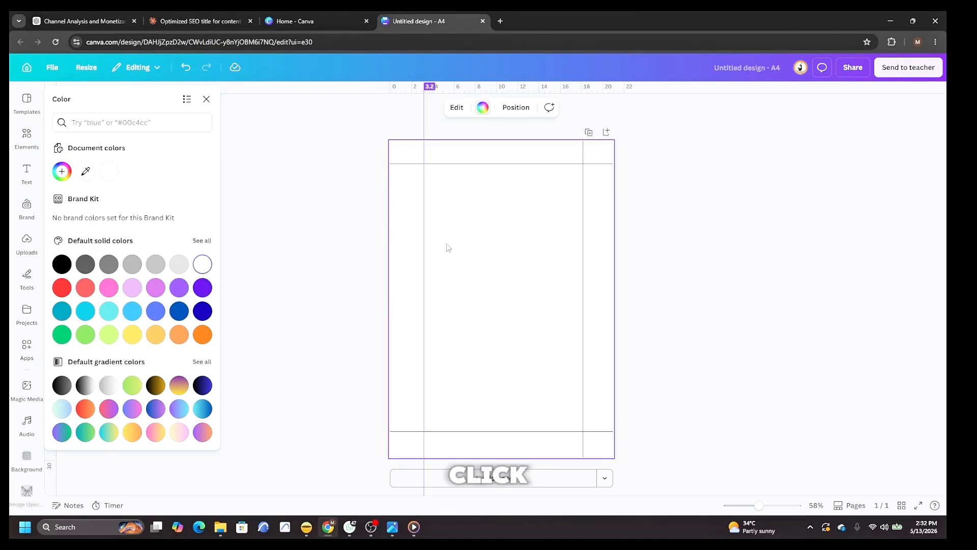
# Add the black crumpled-texture element from recently used elements to the page.
pyautogui.click(26, 141)
pyautogui.click(195, 156)
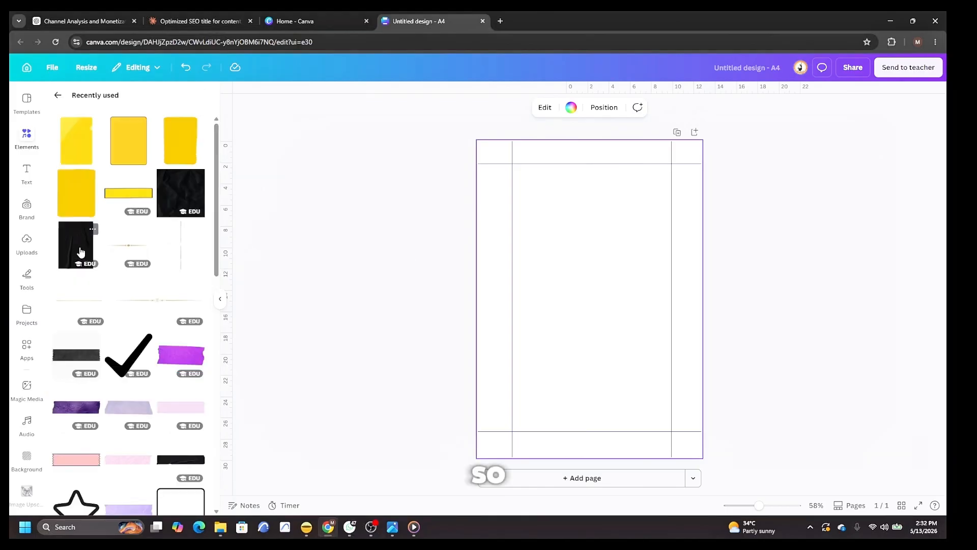
pyautogui.scroll(-1, 78, 231)
pyautogui.click(82, 202)
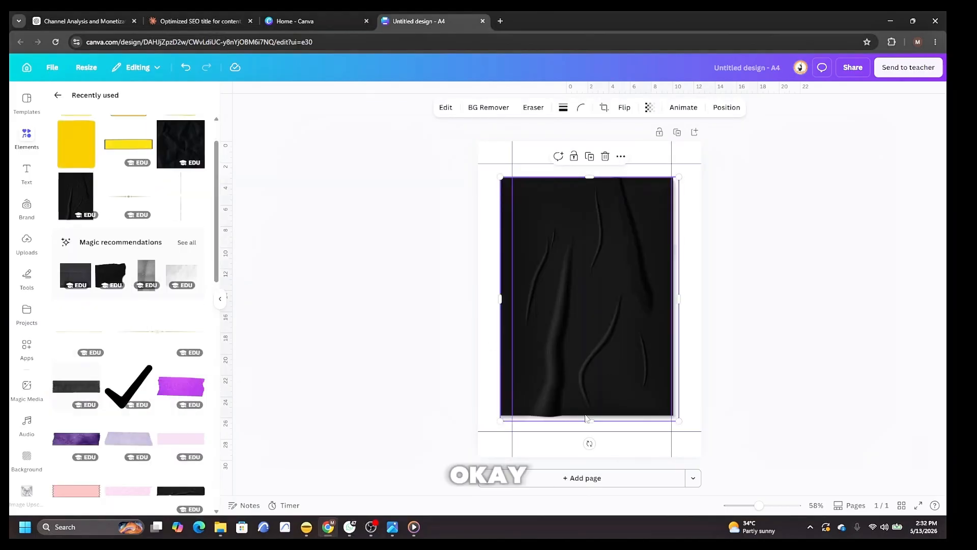
# Resize the black texture into a thin full-width banner and place it across the top of the page.
pyautogui.moveTo(590, 444); pyautogui.dragTo(715, 306)
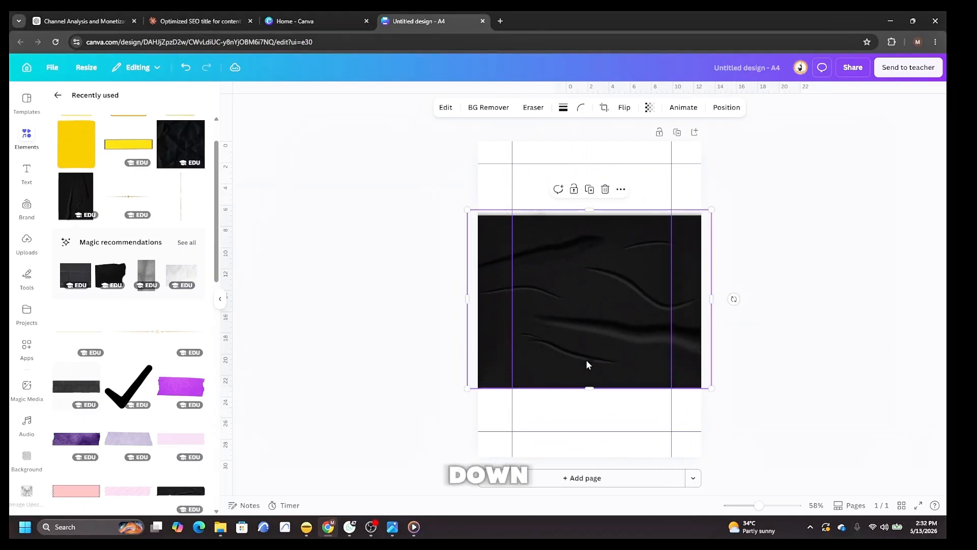
pyautogui.moveTo(589, 388); pyautogui.dragTo(593, 257)
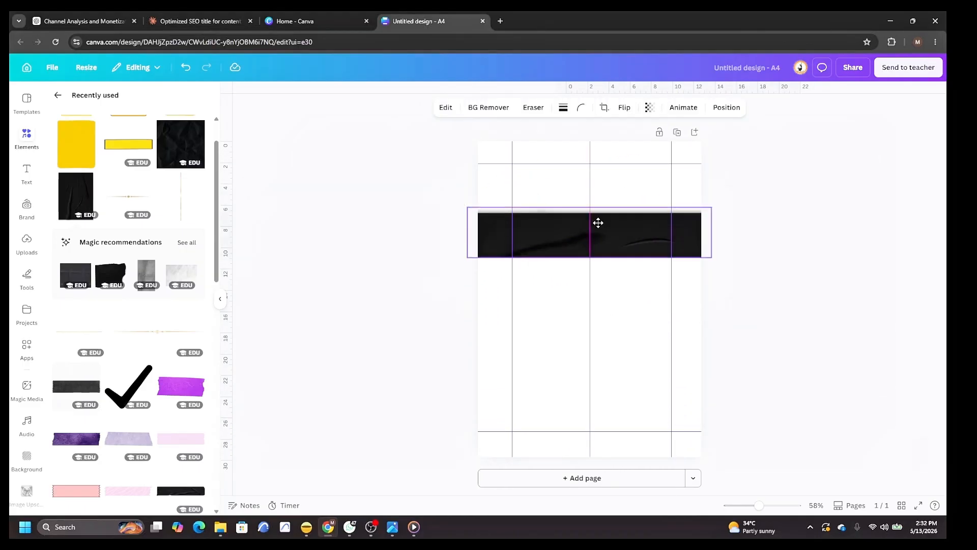
pyautogui.moveTo(598, 222); pyautogui.dragTo(608, 155)
pyautogui.click(834, 251)
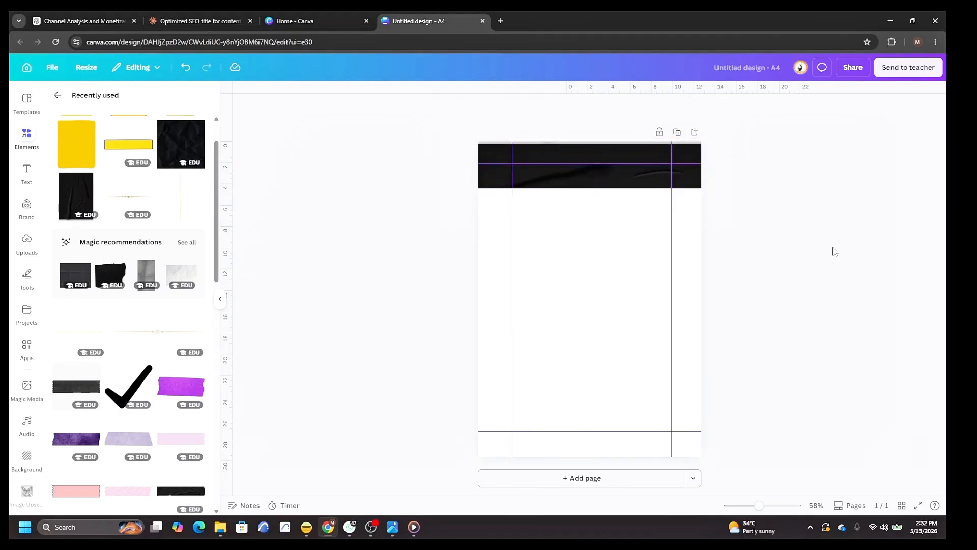
# Add a heading reading CONTENT CREATOR.
pyautogui.click(26, 173)
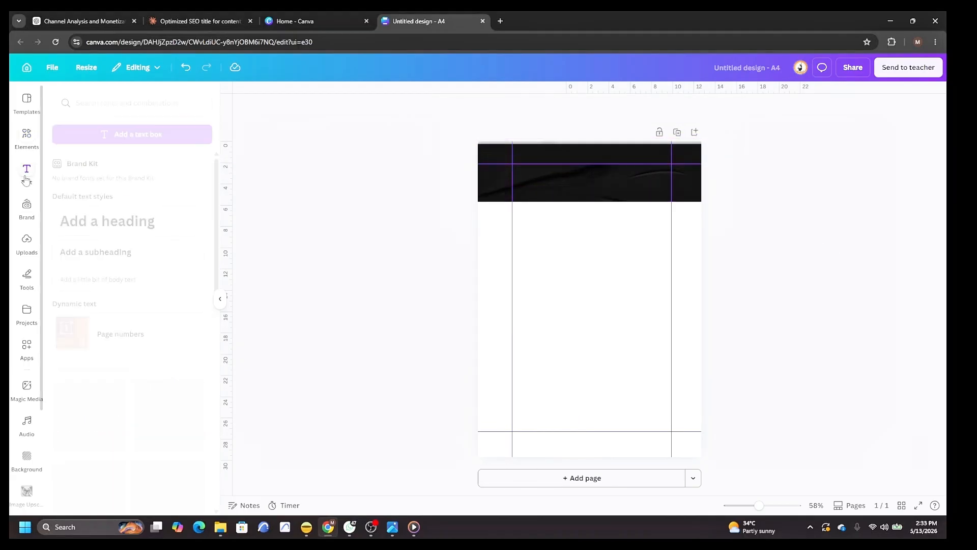
pyautogui.click(126, 224)
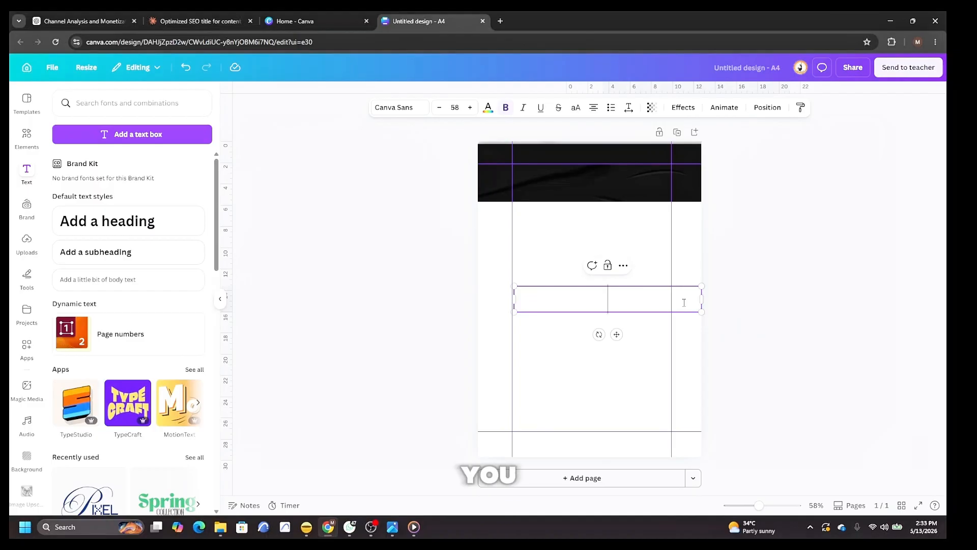
pyautogui.write('CO')
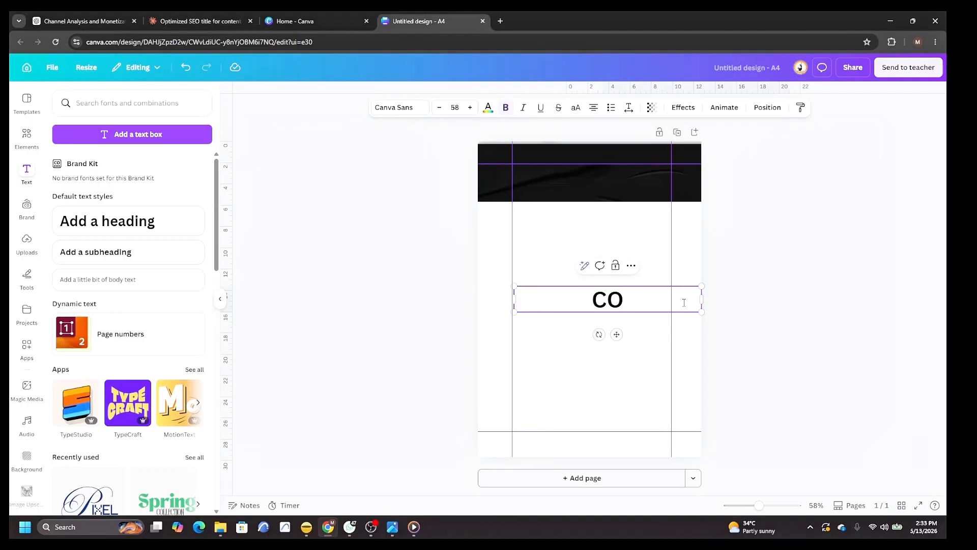
pyautogui.write('NTENT CREATOR')
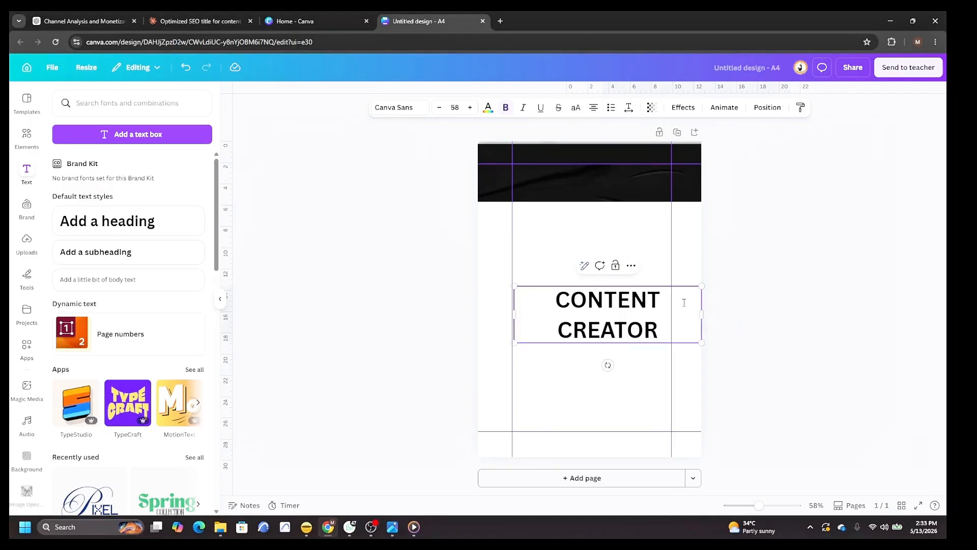
# Scale the heading onto a single line at about 34.2 font size and move it slightly upward.
pyautogui.moveTo(702, 312); pyautogui.dragTo(780, 298)
pyautogui.moveTo(515, 286); pyautogui.dragTo(528, 299)
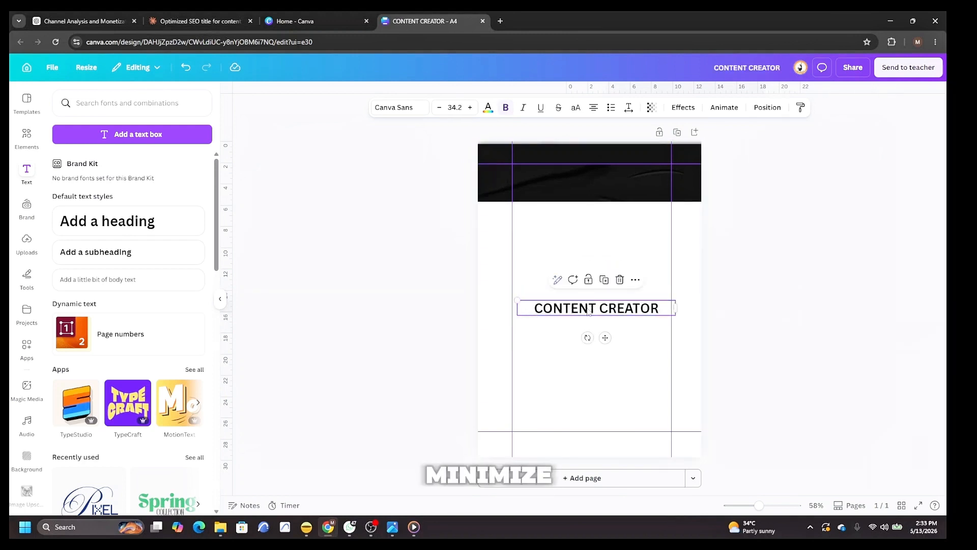
pyautogui.moveTo(584, 308); pyautogui.dragTo(589, 271)
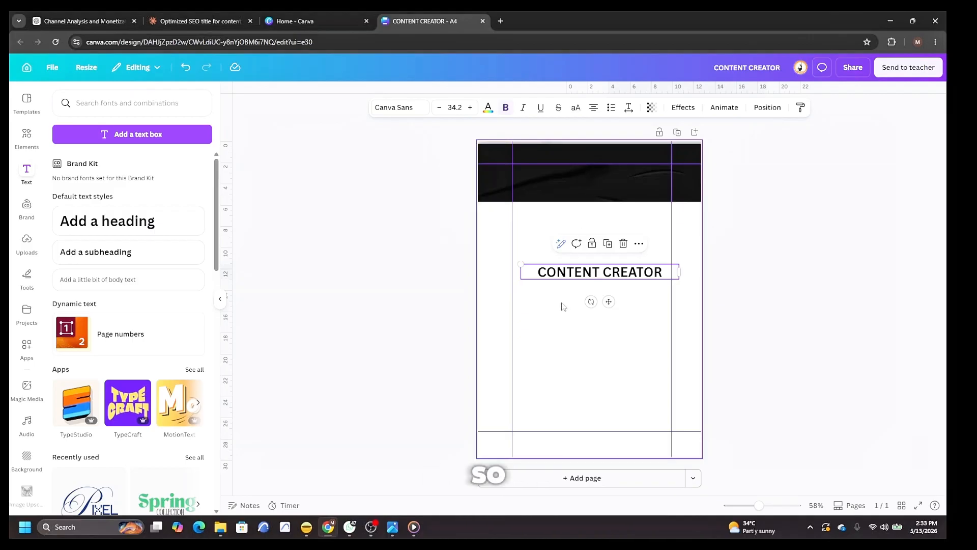
# Change the heading text colour to white.
pyautogui.click(532, 269)
pyautogui.moveTo(533, 268); pyautogui.dragTo(664, 271)
pyautogui.click(489, 107)
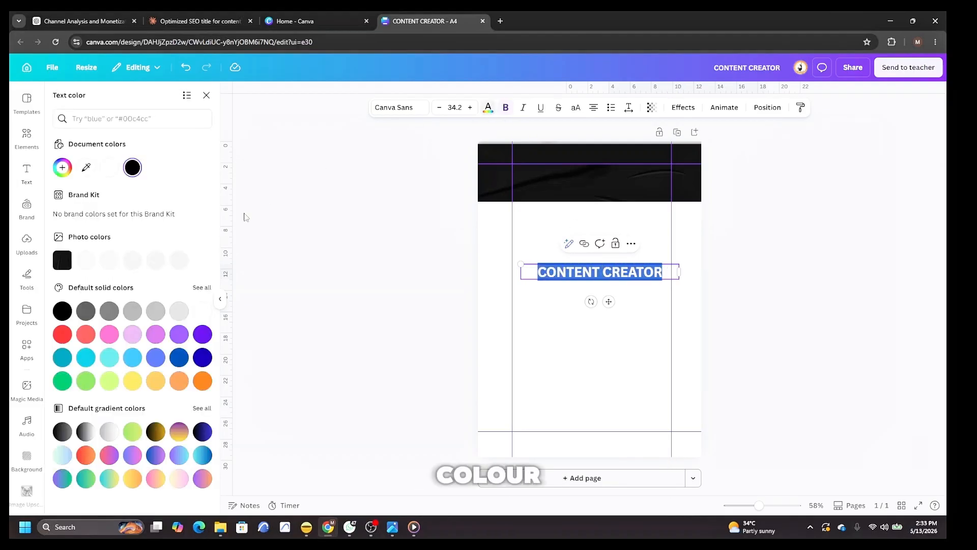
pyautogui.click(202, 310)
pyautogui.click(543, 338)
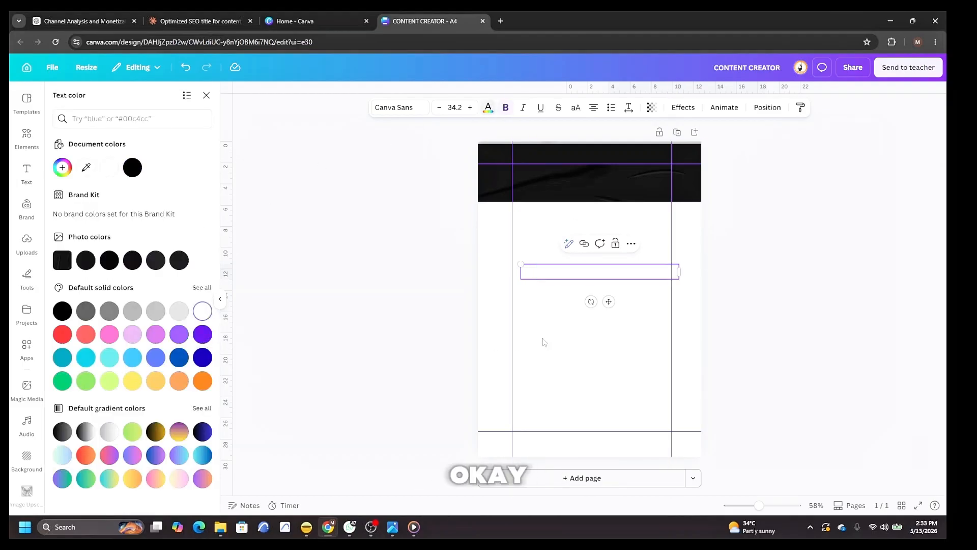
# Move the heading onto the black banner at the top of the page.
pyautogui.click(593, 272)
pyautogui.moveTo(593, 273); pyautogui.dragTo(583, 162)
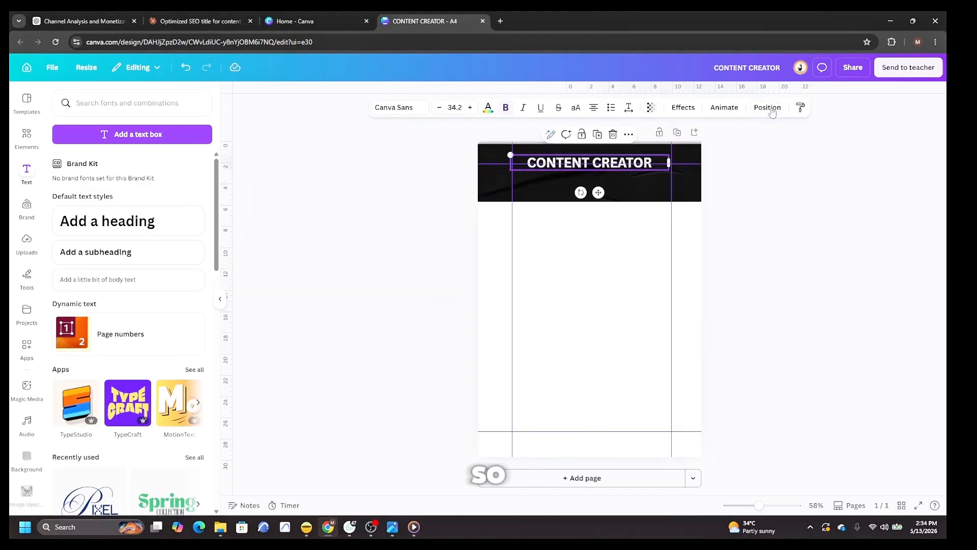
# Apply a Glow effect to the heading with intensity 100.
pyautogui.click(682, 107)
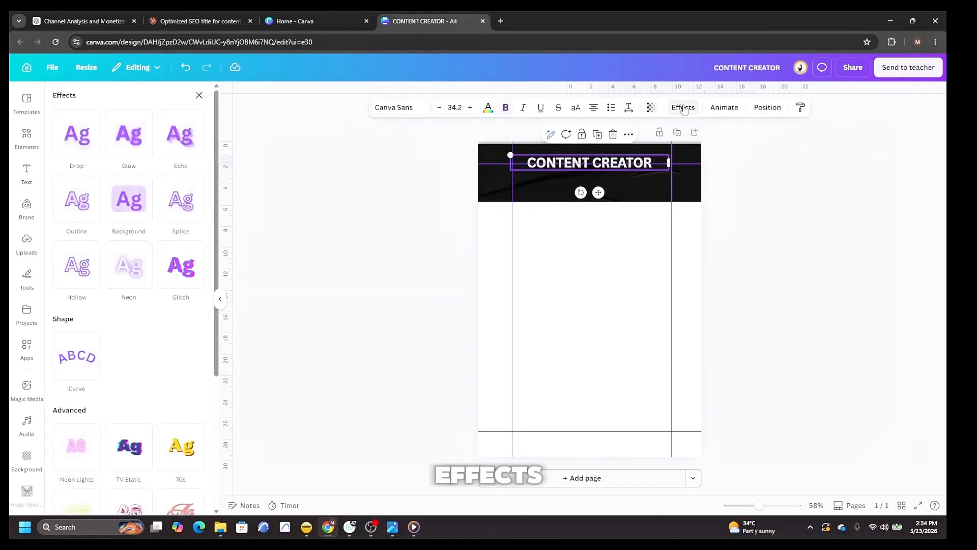
pyautogui.click(129, 134)
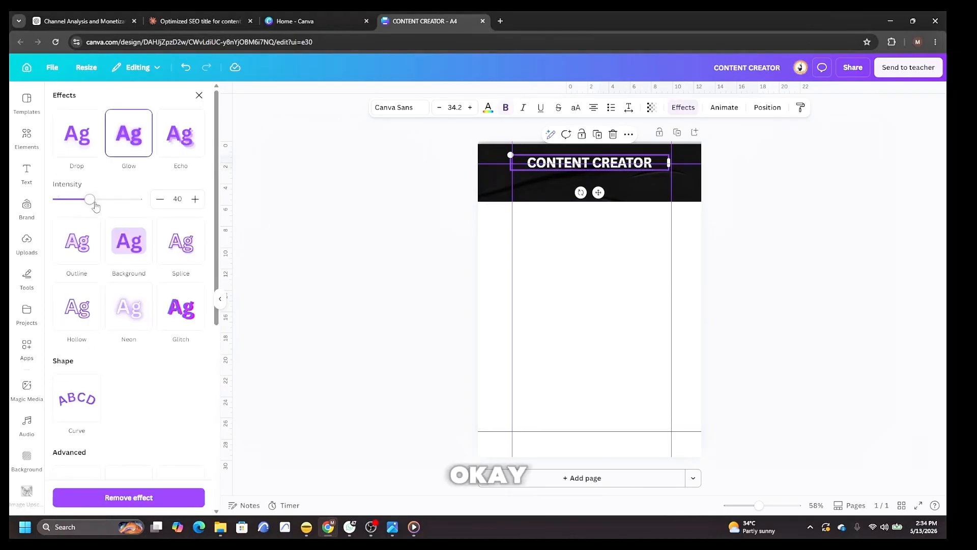
pyautogui.moveTo(90, 201); pyautogui.dragTo(145, 206)
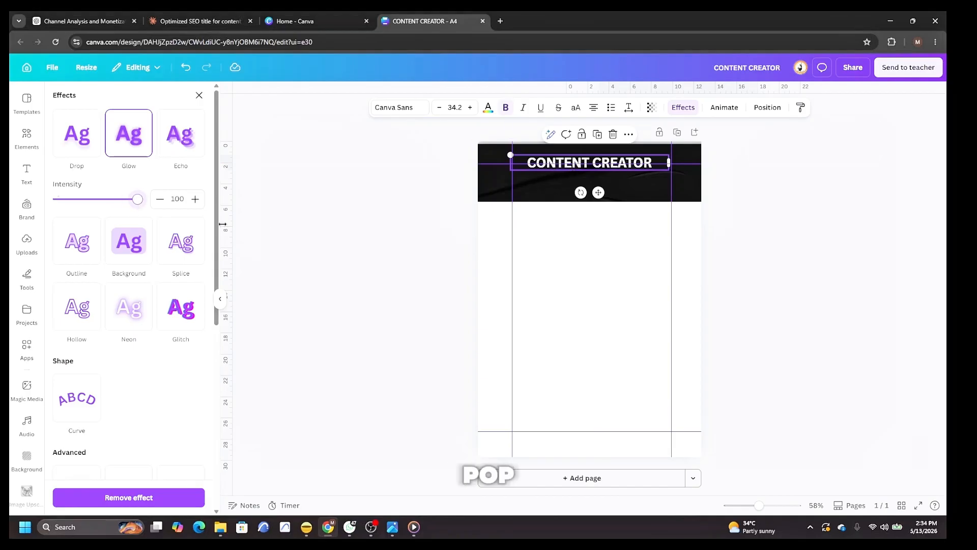
pyautogui.click(199, 95)
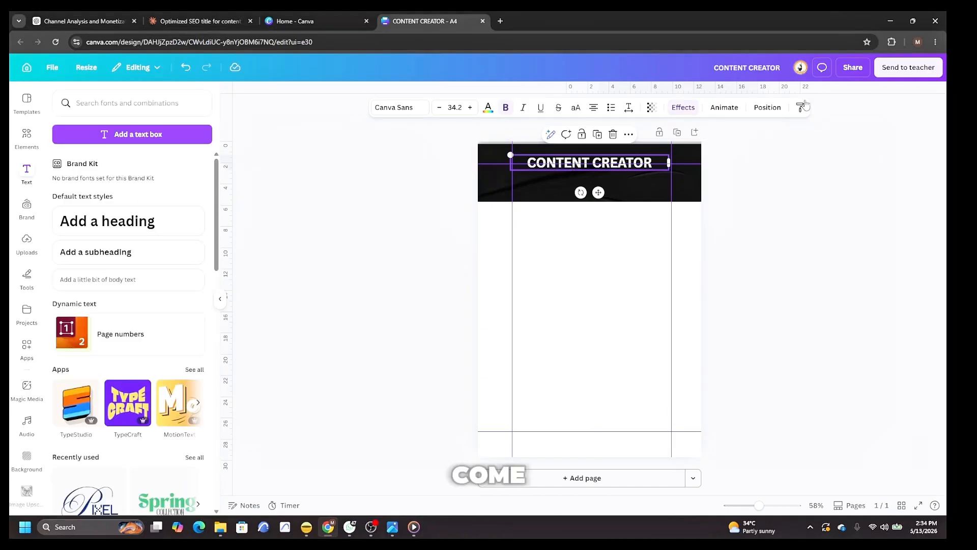
# Open the heading's position settings and close them.
pyautogui.click(767, 107)
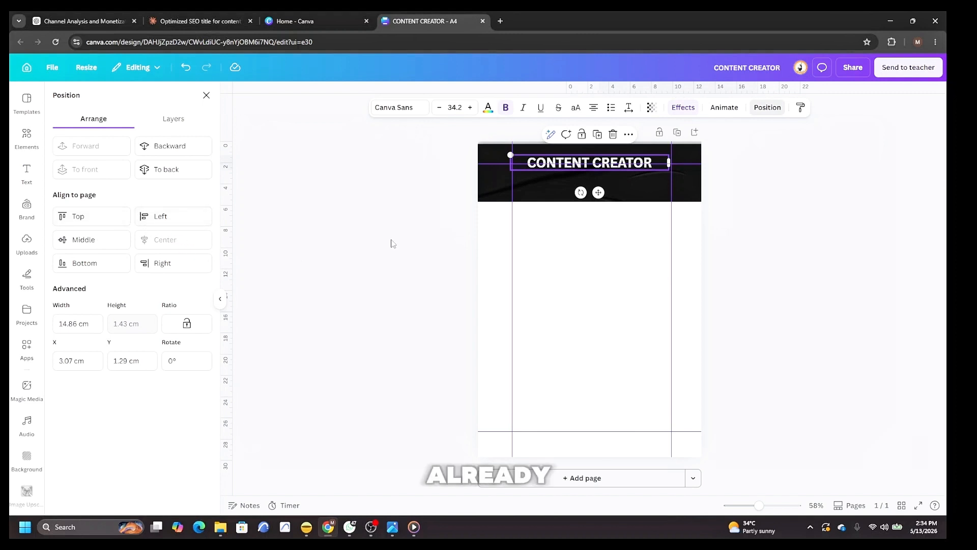
pyautogui.click(882, 247)
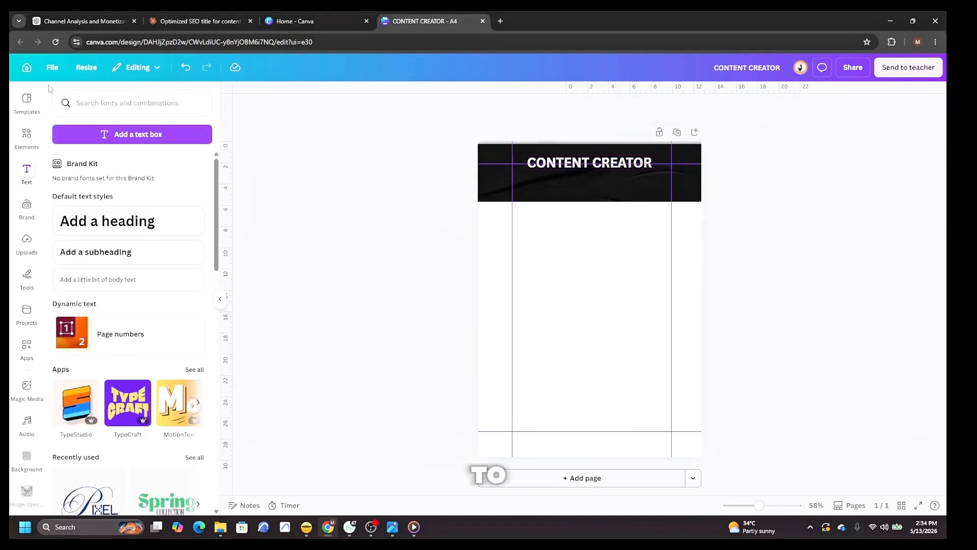
# Add a new heading and replace its text with PLANNER.
pyautogui.click(107, 221)
pyautogui.moveTo(665, 300); pyautogui.dragTo(740, 300)
pyautogui.press('BackSpace')
pyautogui.write('PLANNER')
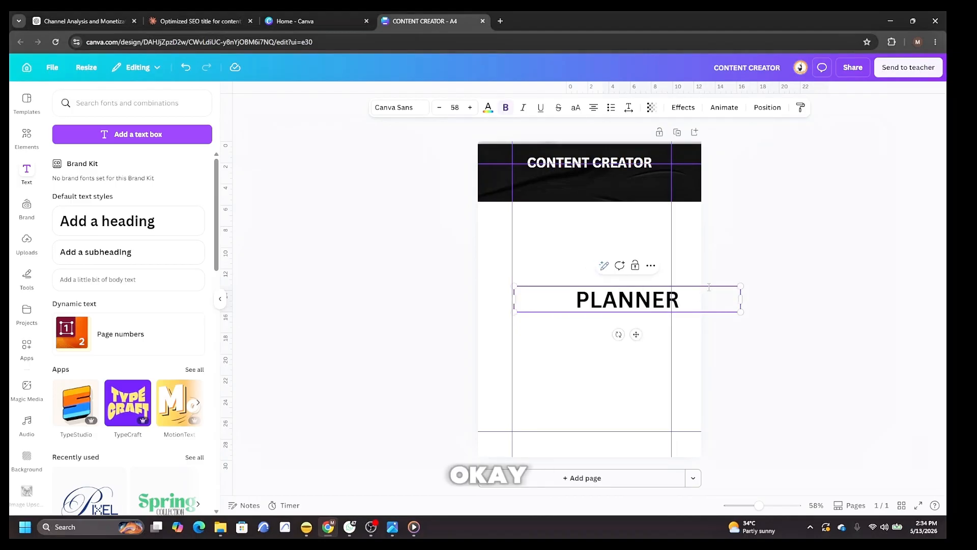
# Move the PLANNER heading onto the black banner just beneath the CONTENT CREATOR heading.
pyautogui.hotkey('ctrl', 'a')
pyautogui.press('BackSpace')
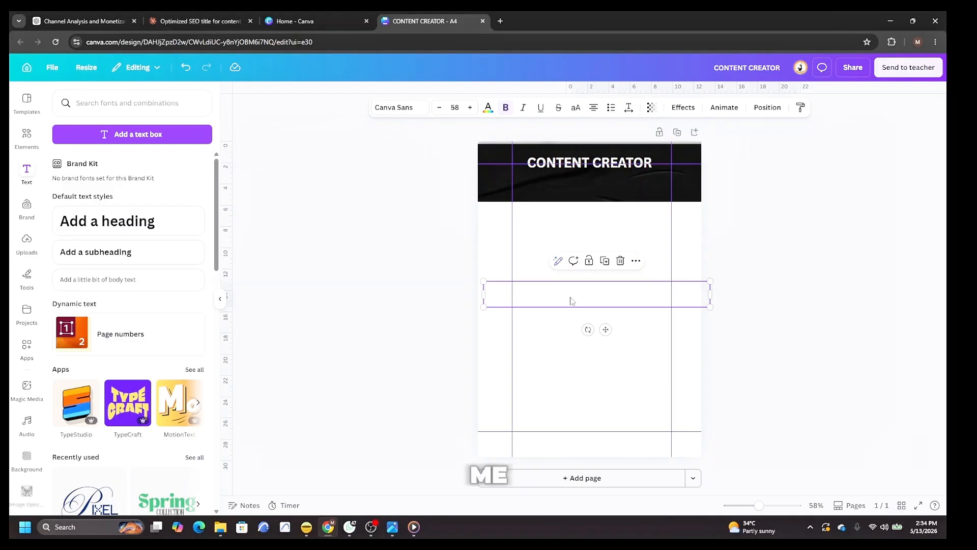
pyautogui.moveTo(570, 297); pyautogui.dragTo(543, 187)
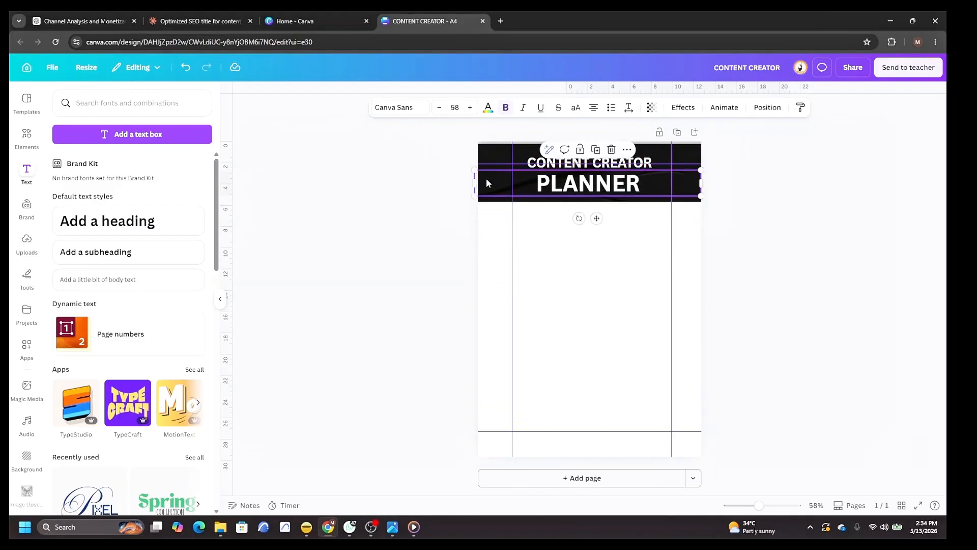
# Increase the letter spacing of the CONTENT CREATOR heading slightly.
pyautogui.click(586, 163)
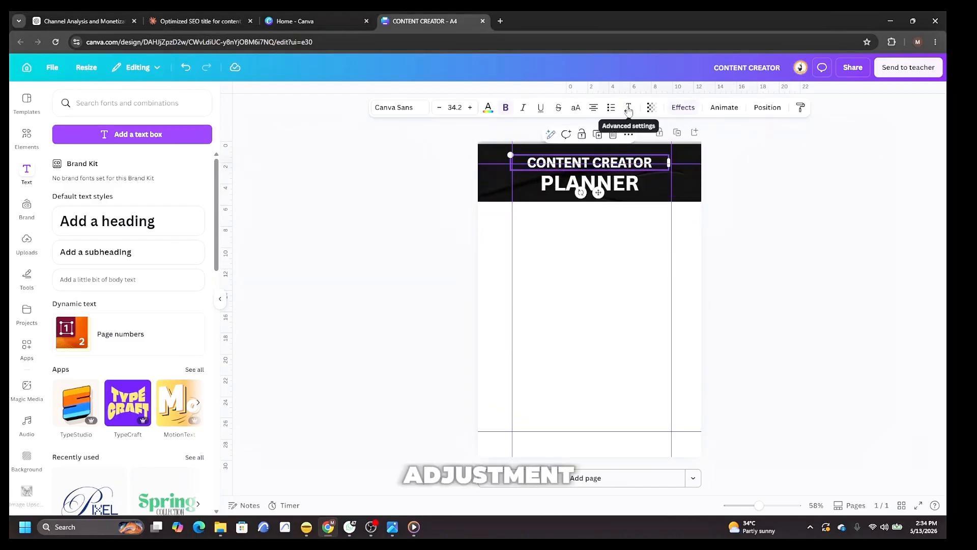
pyautogui.click(629, 108)
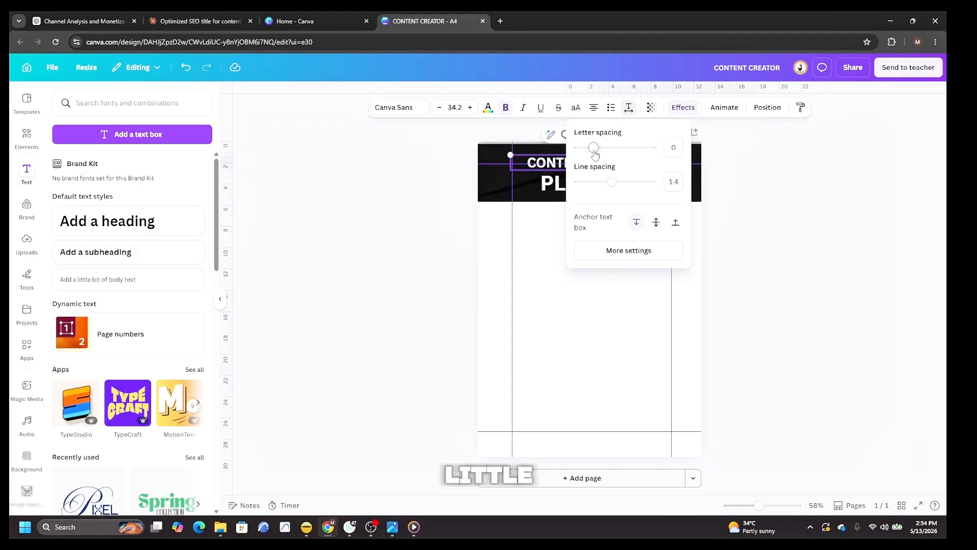
pyautogui.moveTo(595, 154); pyautogui.dragTo(598, 154)
pyautogui.click(584, 191)
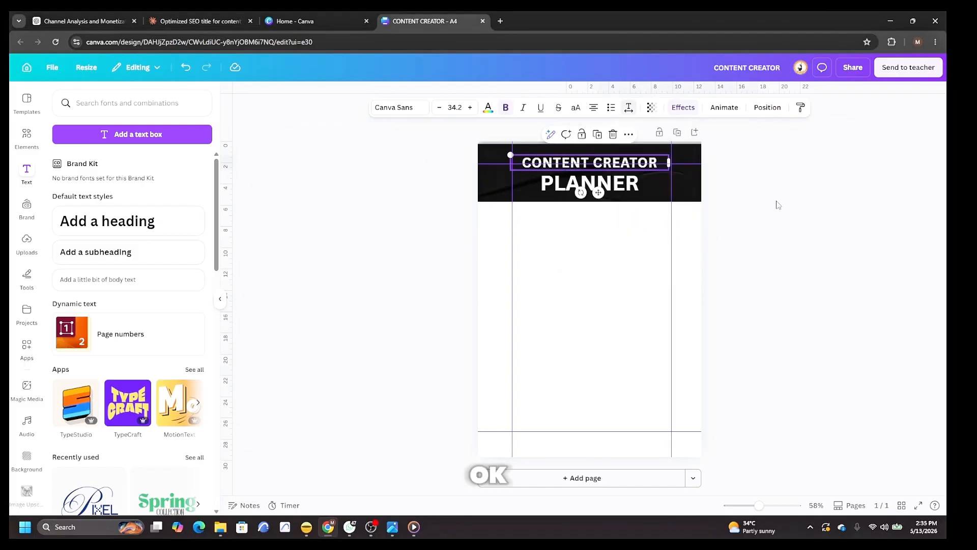
# Set the PLANNER heading's letter spacing to 83 and deselect it.
pyautogui.click(585, 186)
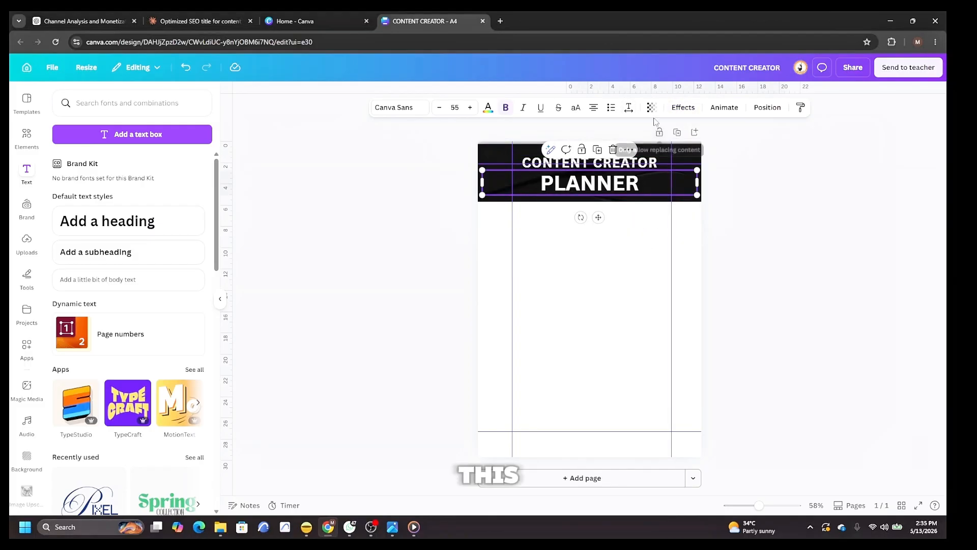
pyautogui.click(630, 109)
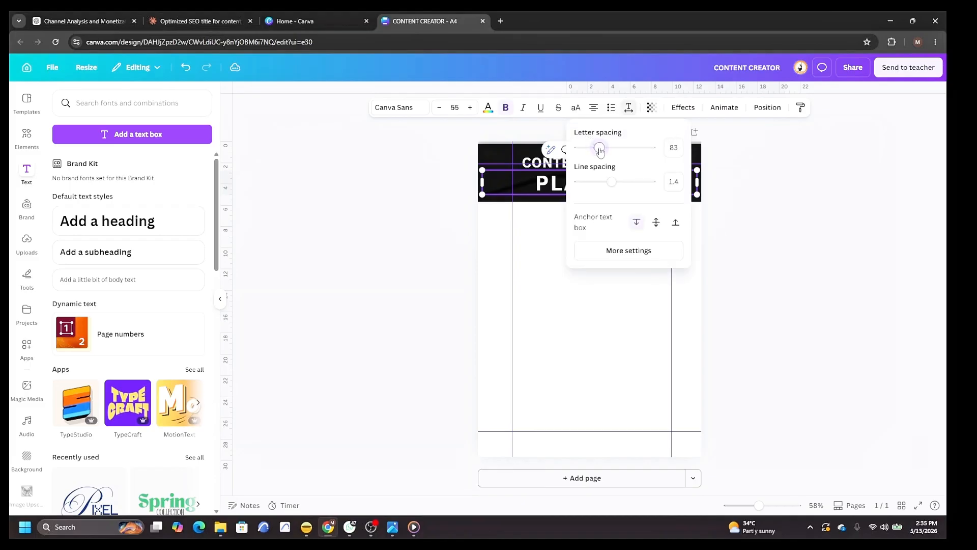
pyautogui.click(790, 203)
pyautogui.click(794, 206)
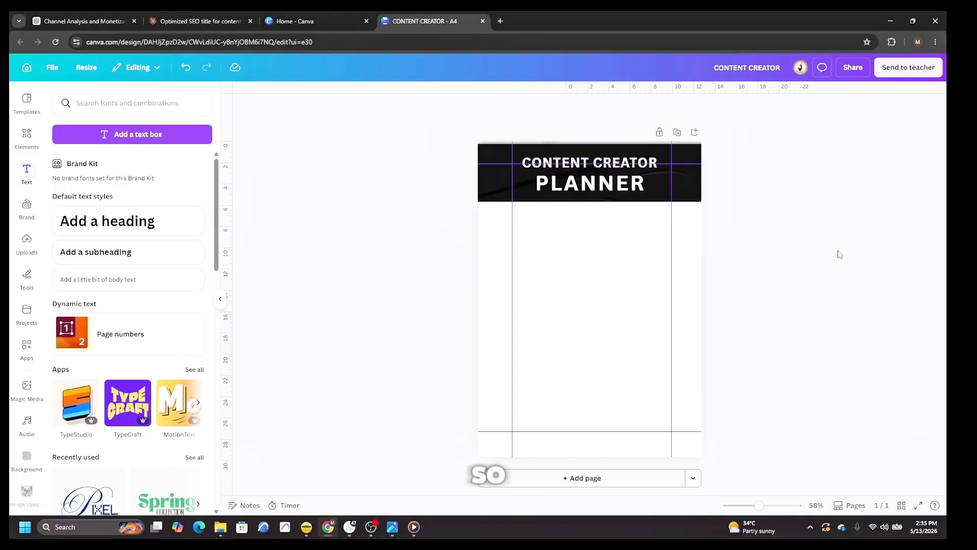
# Add a purple triangle element and fit it into the banner's right corner.
pyautogui.click(20, 145)
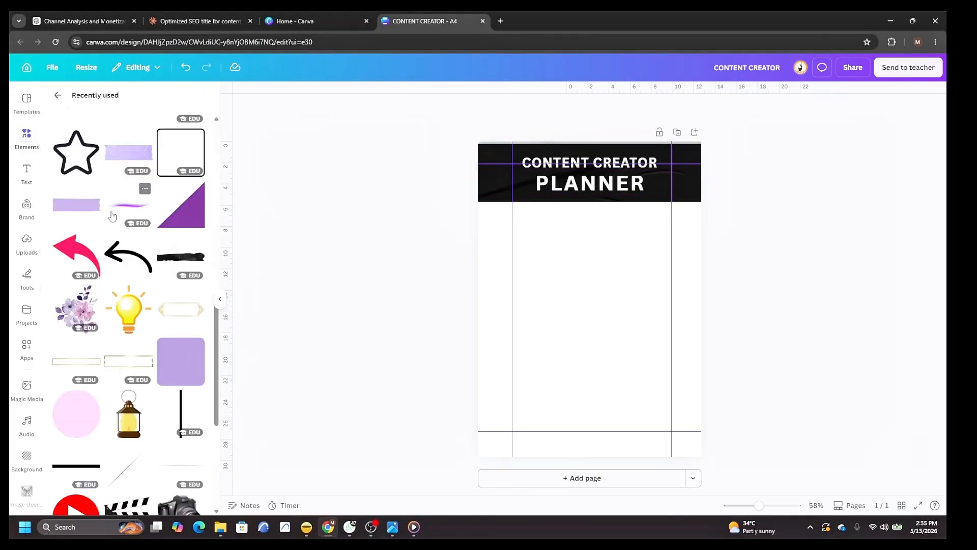
pyautogui.click(189, 223)
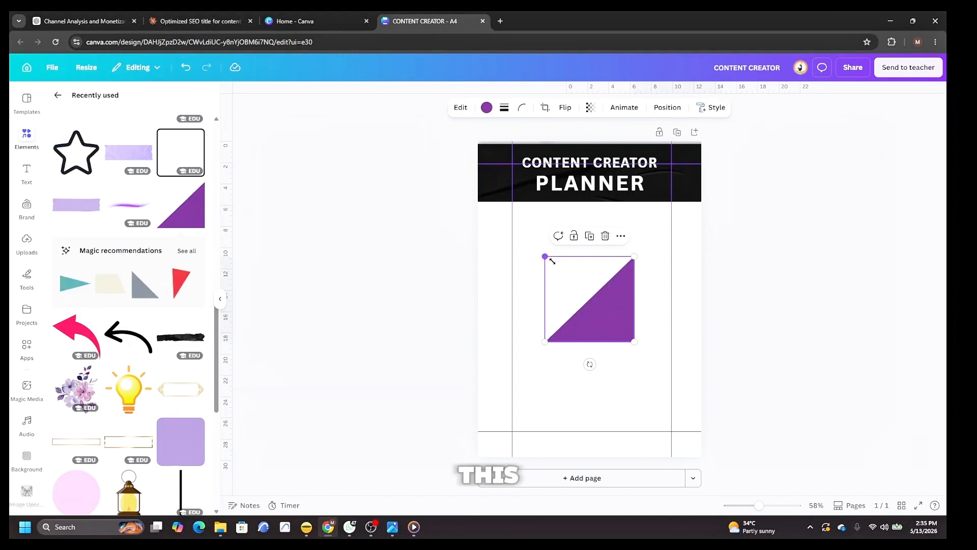
pyautogui.moveTo(552, 261); pyautogui.dragTo(683, 188)
pyautogui.click(803, 203)
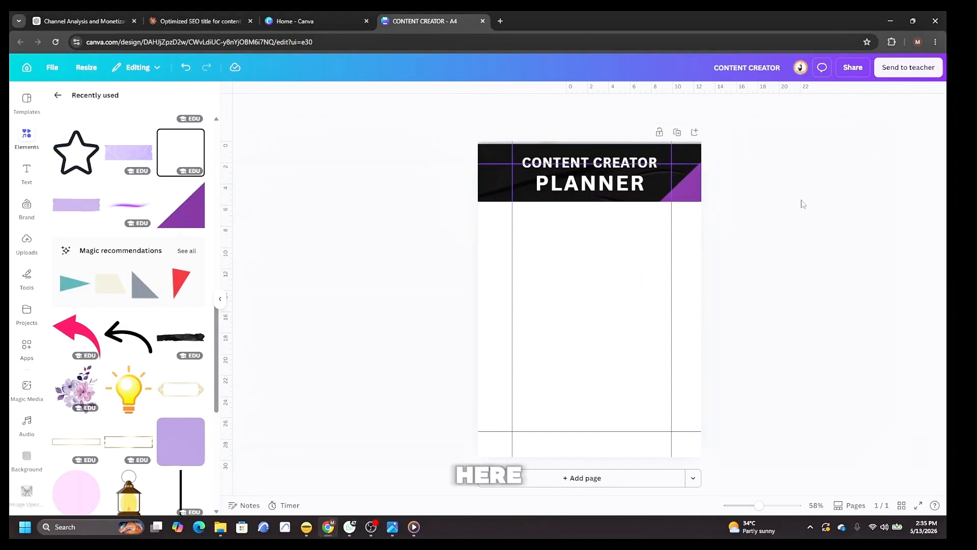
# Duplicate the purple triangle and place the mirrored copy in the banner's left corner.
pyautogui.click(693, 197)
pyautogui.rightClick(692, 197)
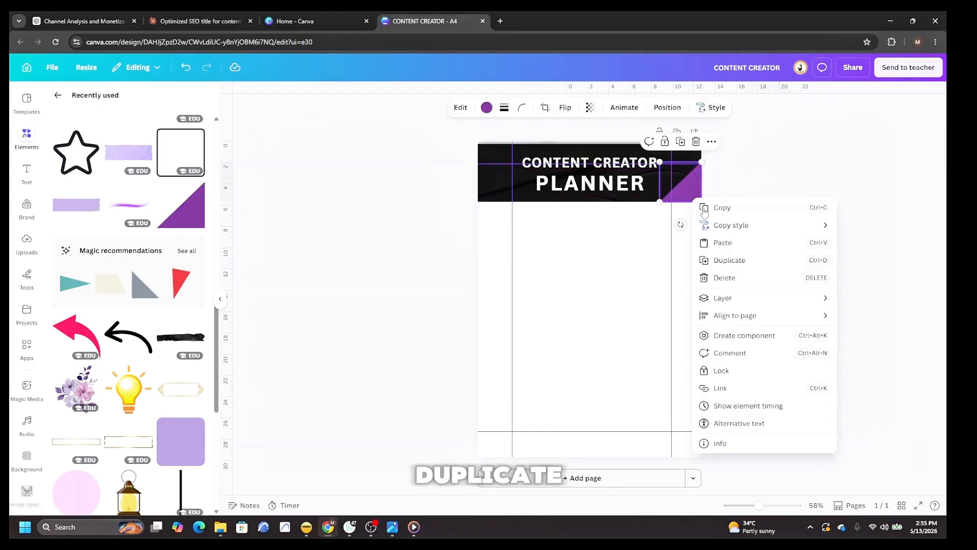
pyautogui.click(737, 261)
pyautogui.moveTo(686, 199); pyautogui.dragTo(598, 251)
pyautogui.moveTo(591, 289); pyautogui.dragTo(495, 188)
pyautogui.click(587, 273)
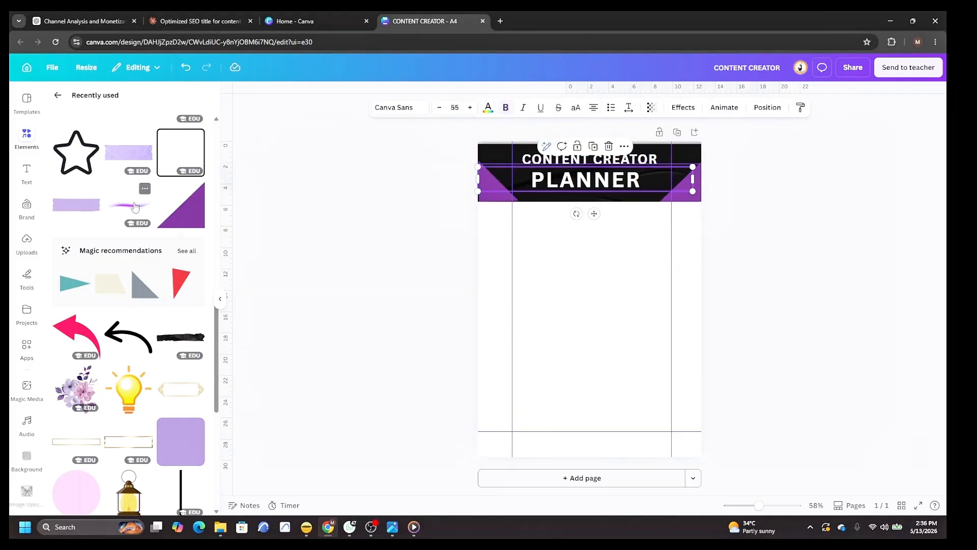
# Add a purple glow stroke element, shrink it, and place it beneath PLANNER on the banner.
pyautogui.click(134, 206)
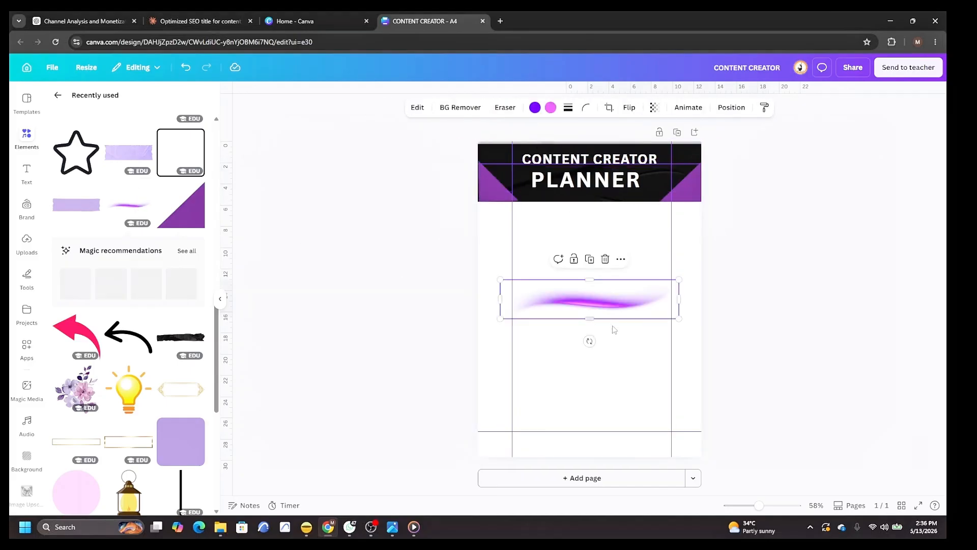
pyautogui.click(636, 345)
pyautogui.click(634, 311)
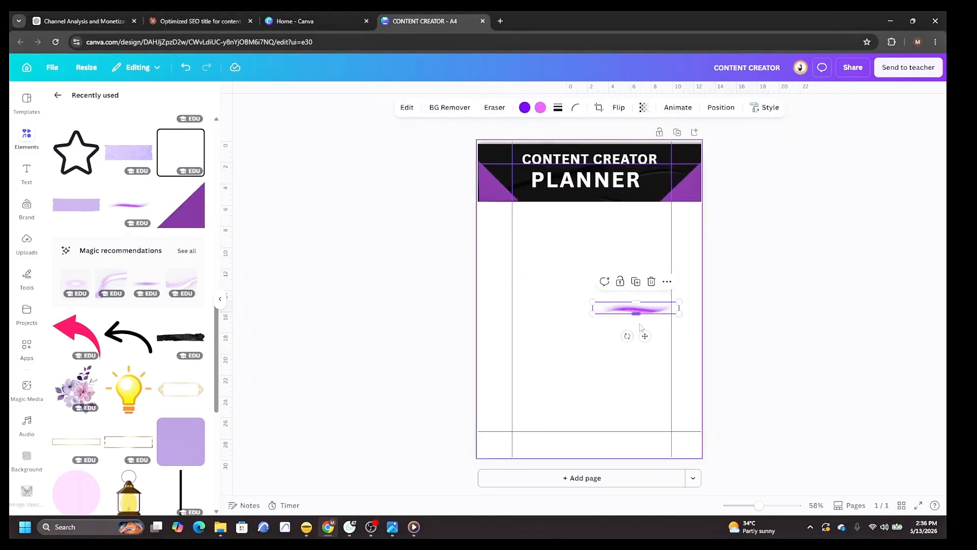
pyautogui.moveTo(643, 333); pyautogui.dragTo(599, 211)
pyautogui.click(598, 199)
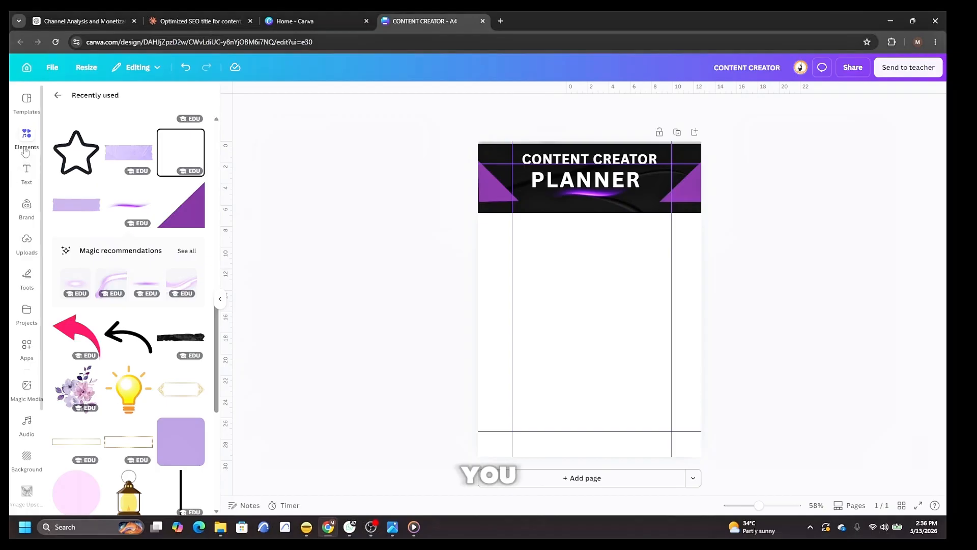
# Add a new heading with the text PLAN. CREAT. GROW.
pyautogui.click(27, 173)
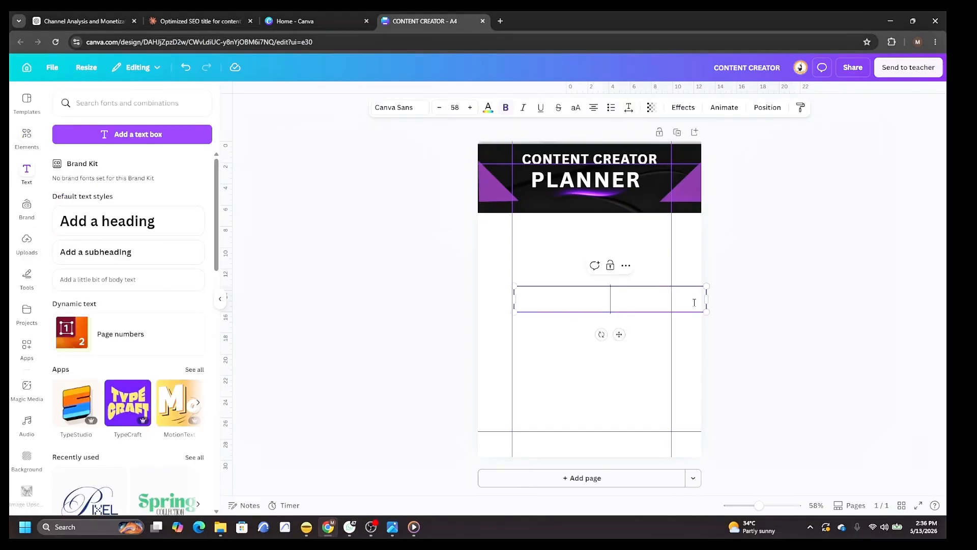
pyautogui.write('PL')
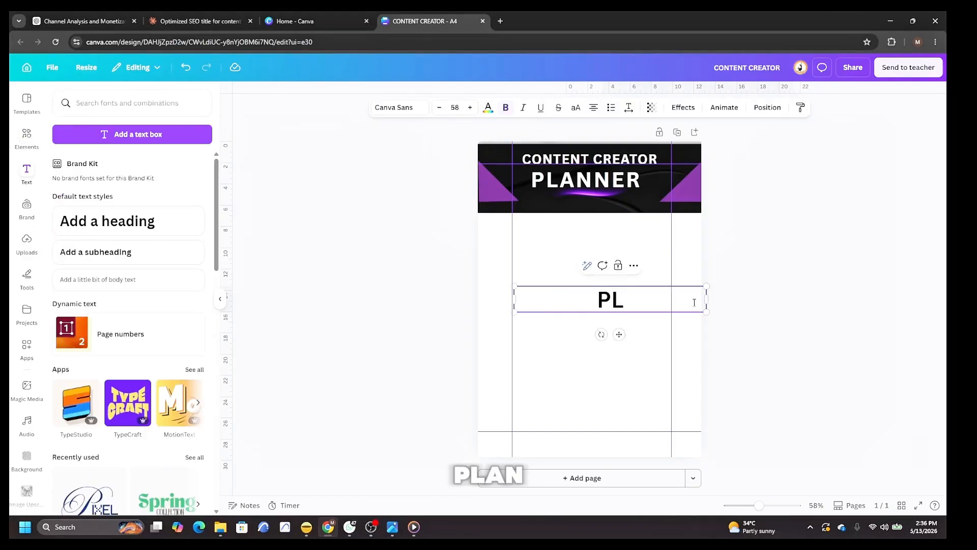
pyautogui.write('AN')
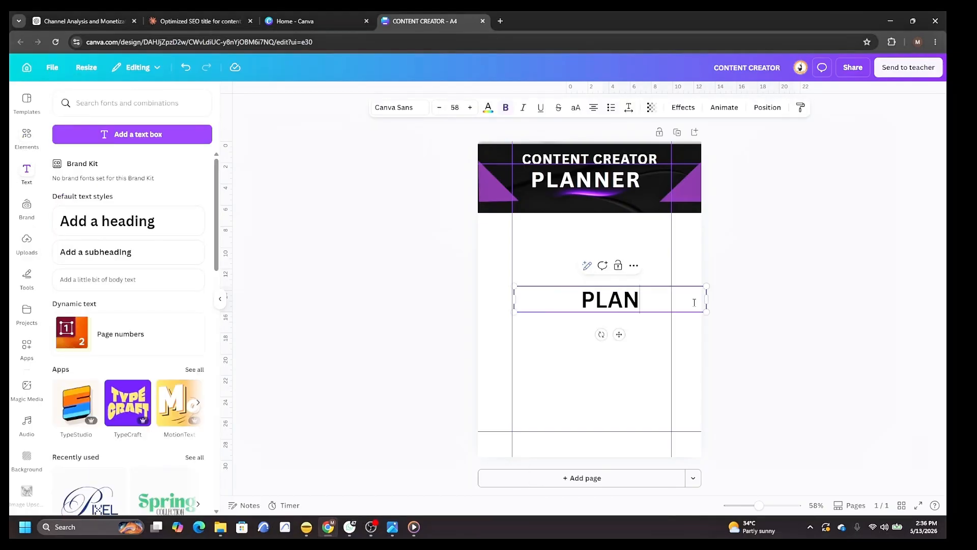
pyautogui.write('. CREAT')
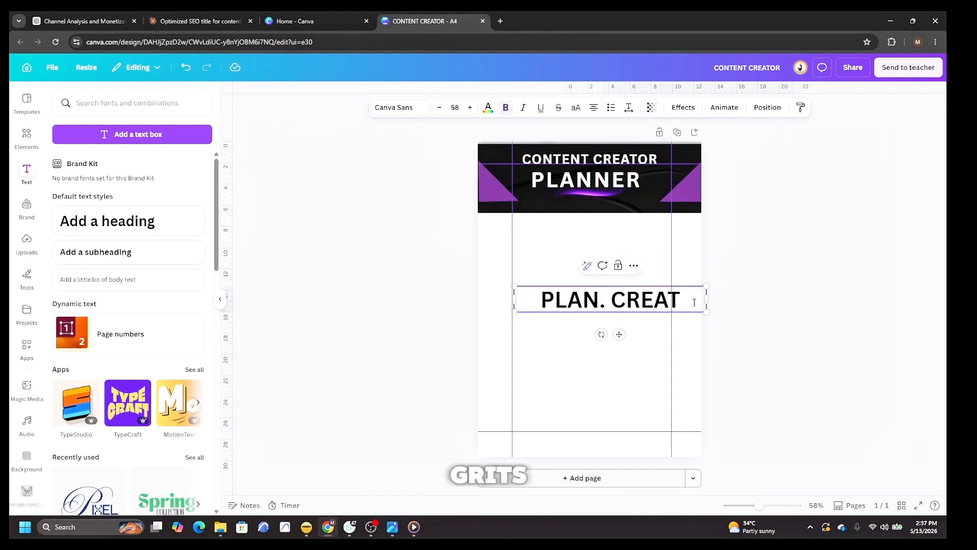
pyautogui.write('. GROW')
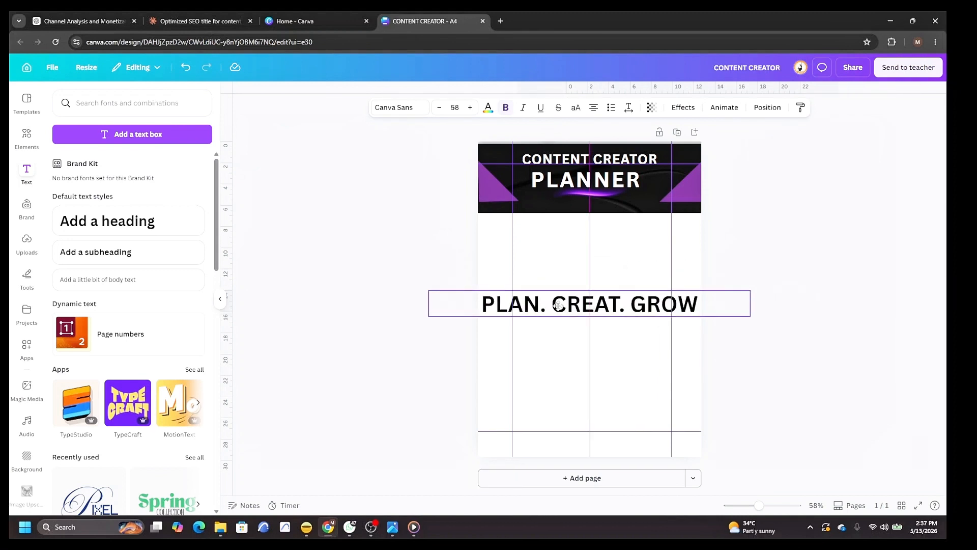
# Shrink the tagline to about 24.1 font size and set its text color to white.
pyautogui.moveTo(558, 304); pyautogui.dragTo(549, 303)
pyautogui.moveTo(419, 290); pyautogui.dragTo(630, 298)
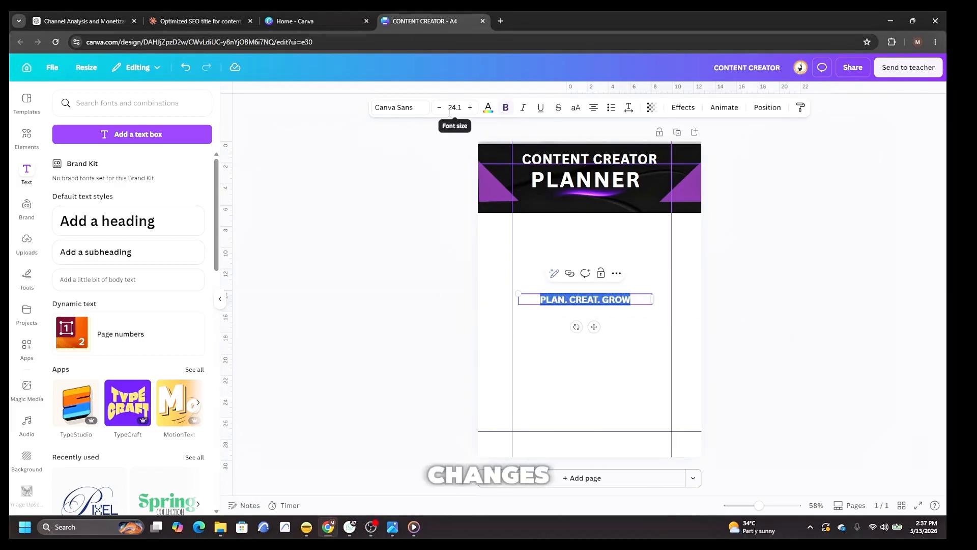
pyautogui.click(487, 108)
pyautogui.click(195, 334)
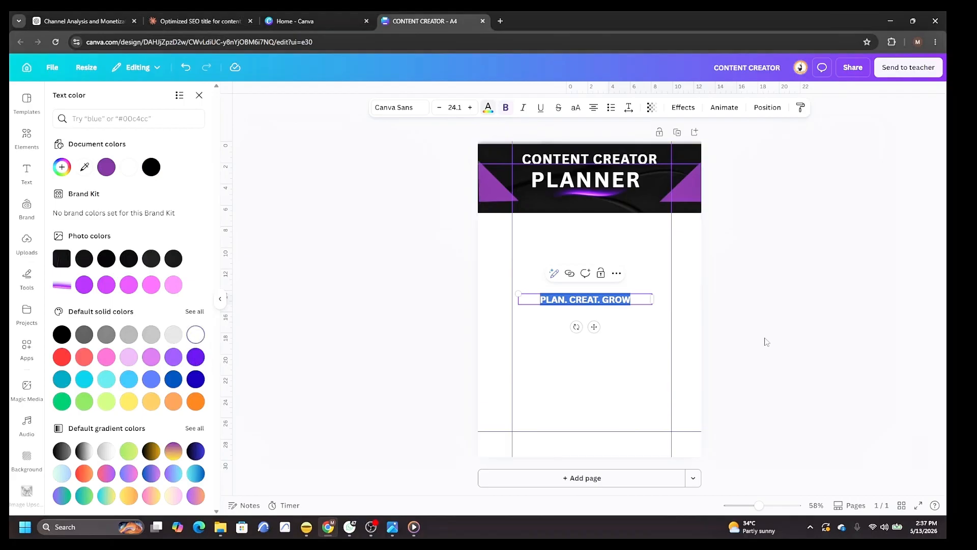
pyautogui.click(803, 330)
# Move the tagline onto the banner beneath the glow stroke.
pyautogui.click(592, 301)
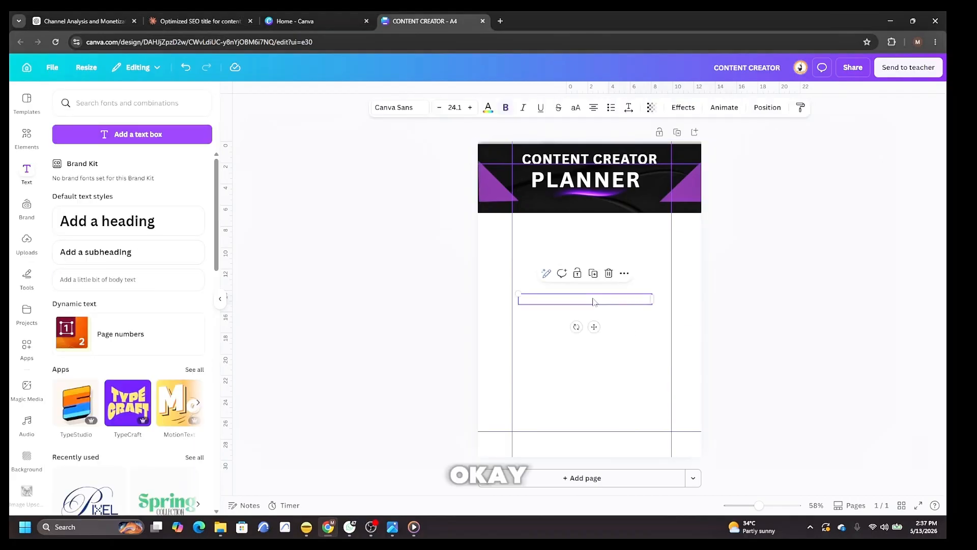
pyautogui.moveTo(593, 302); pyautogui.dragTo(597, 199)
pyautogui.click(823, 227)
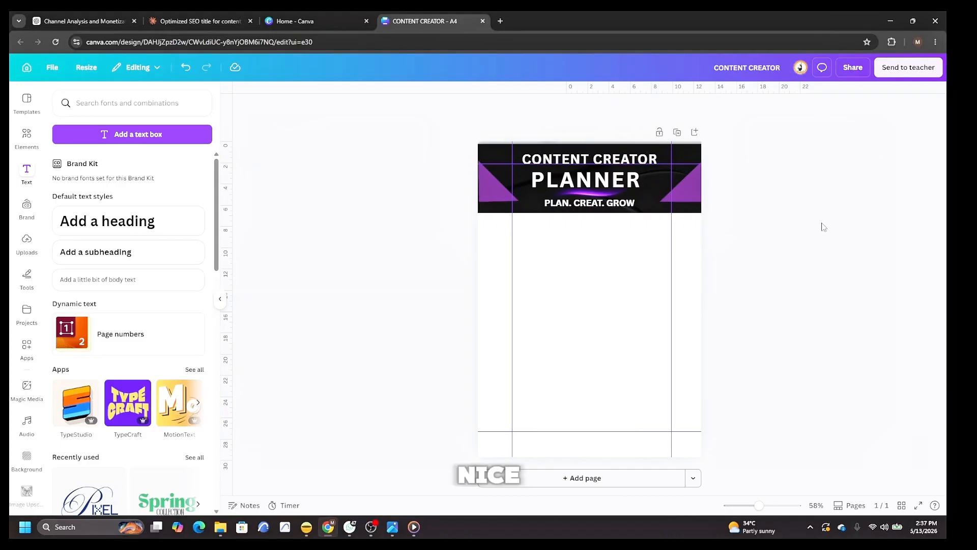
# Add a laptop element, shrink it and place it on the right purple triangle.
pyautogui.click(26, 138)
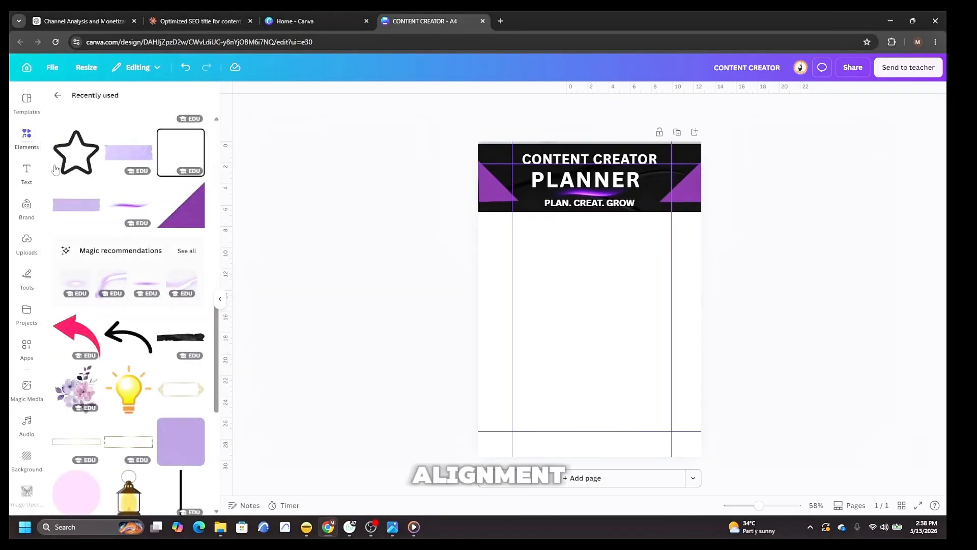
pyautogui.scroll(-10, 110, 229)
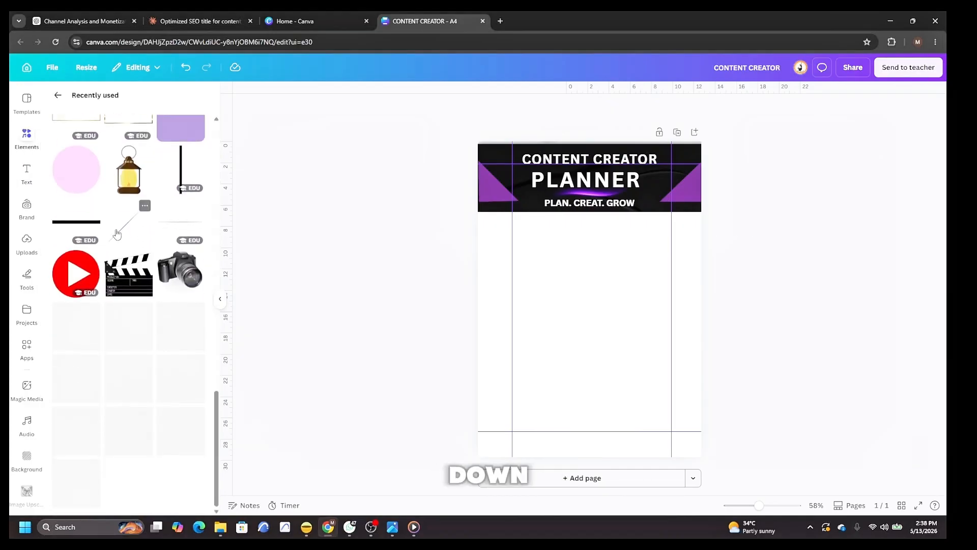
pyautogui.click(81, 299)
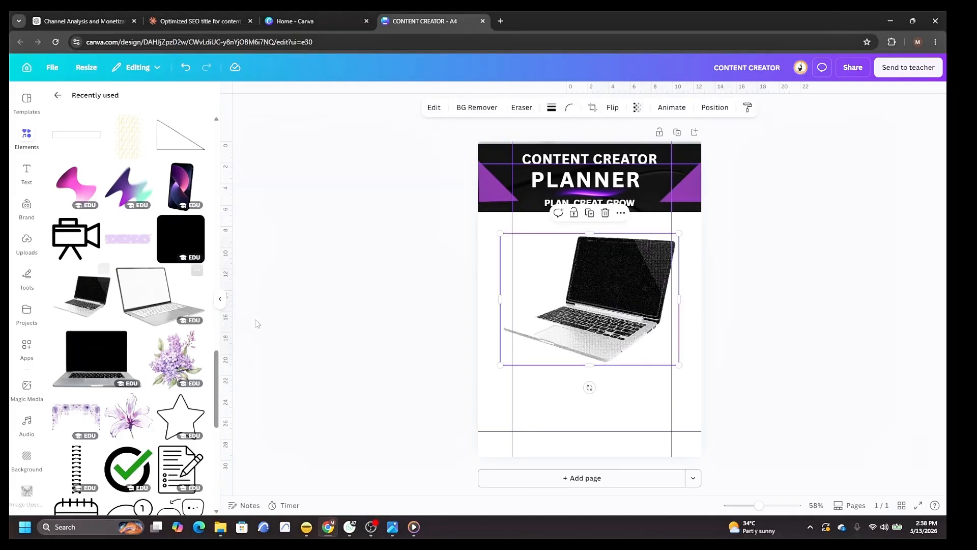
pyautogui.moveTo(500, 234); pyautogui.dragTo(689, 186)
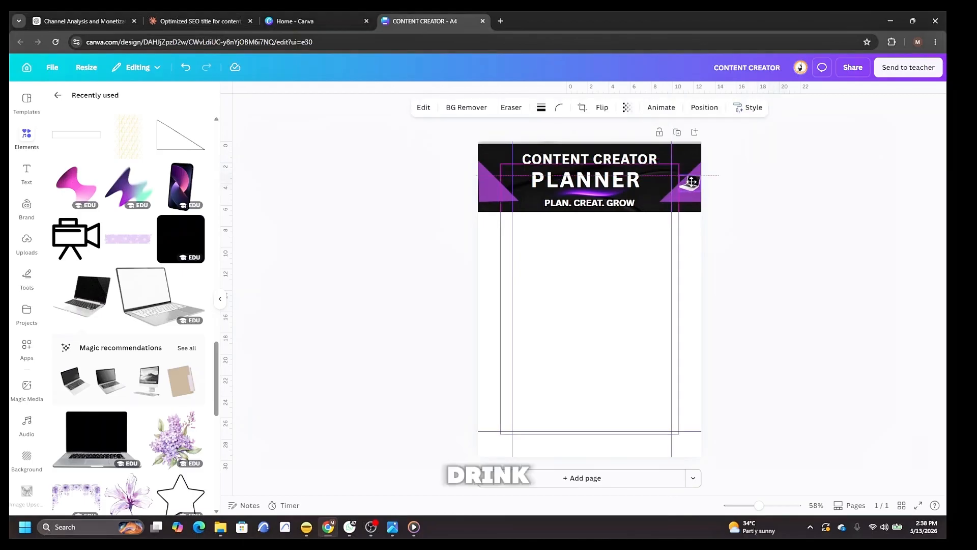
pyautogui.press('Escape')
# Add a camera element, shrink it and place it on the left purple triangle.
pyautogui.scroll(-4, 143, 311)
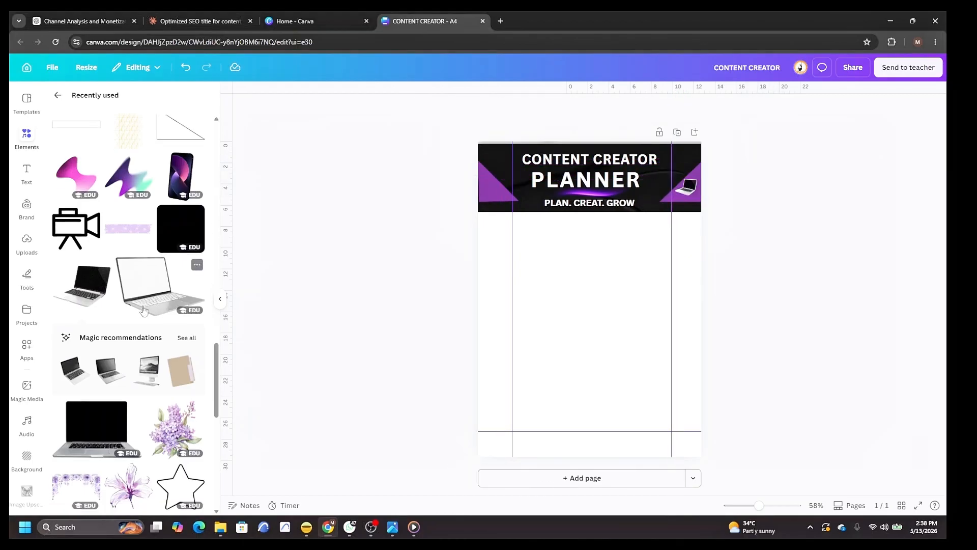
pyautogui.scroll(5, 143, 310)
pyautogui.scroll(5, 144, 310)
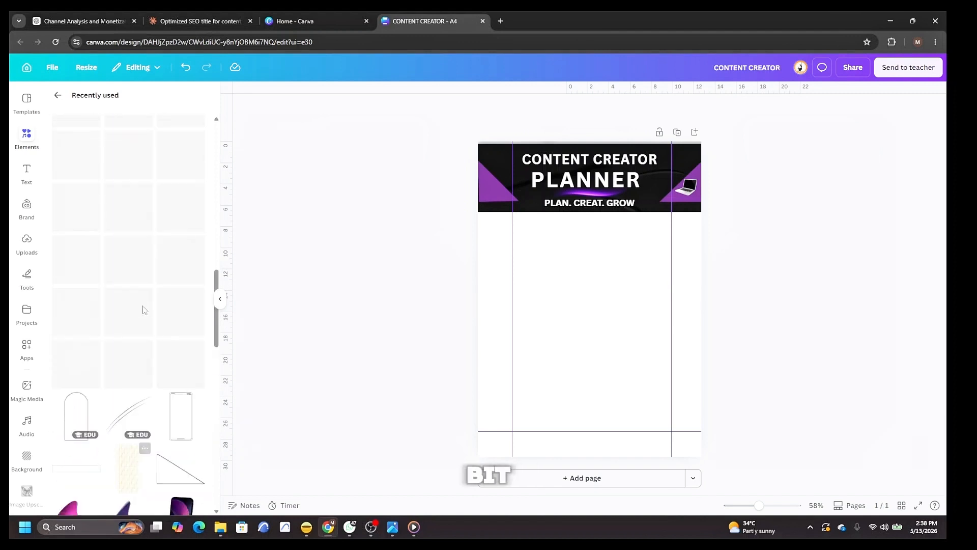
pyautogui.click(182, 365)
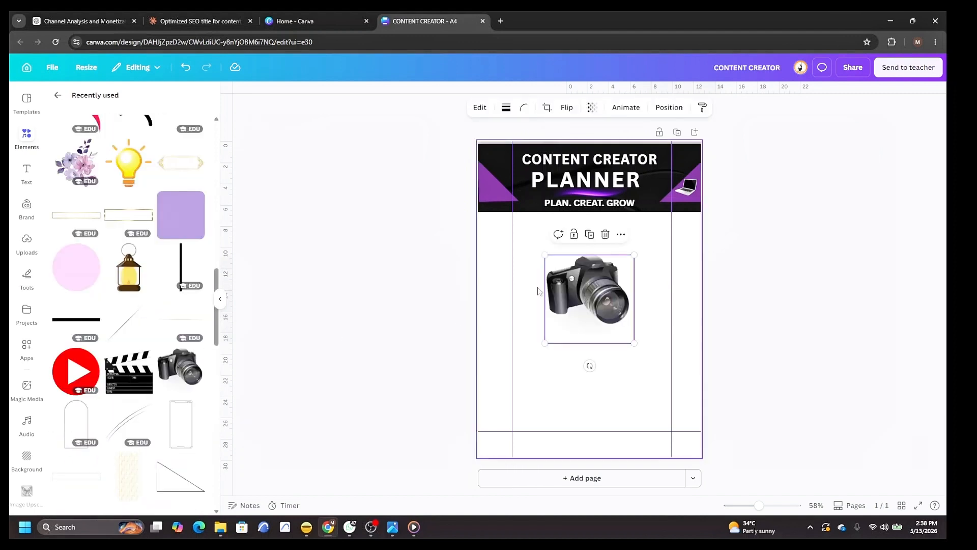
pyautogui.moveTo(543, 256); pyautogui.dragTo(617, 328)
pyautogui.moveTo(635, 368); pyautogui.dragTo(506, 200)
pyautogui.moveTo(758, 505)
pyautogui.mouseDown()
pyautogui.moveTo(774, 506)
pyautogui.moveTo(759, 512)
pyautogui.mouseUp()
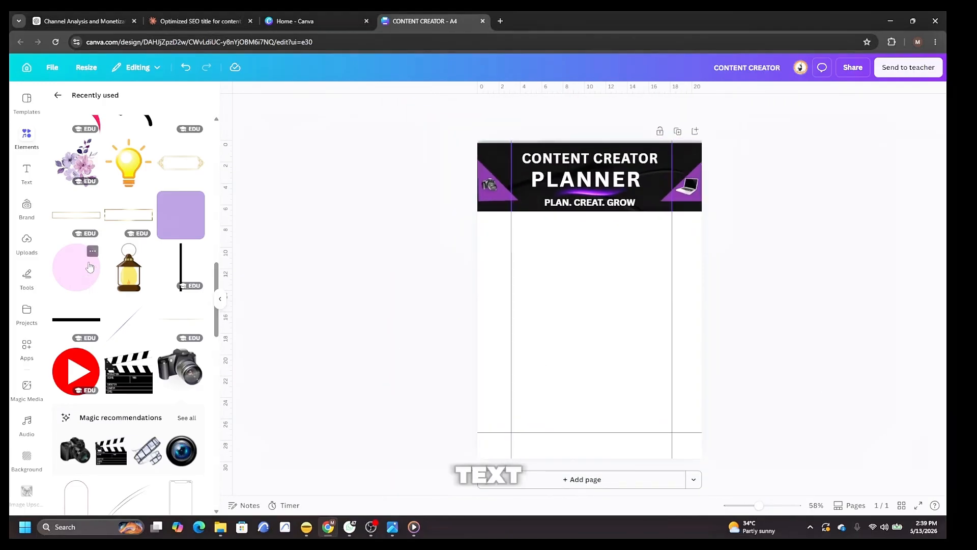
# Add a new heading and replace its text with WEEK OF.
pyautogui.click(27, 173)
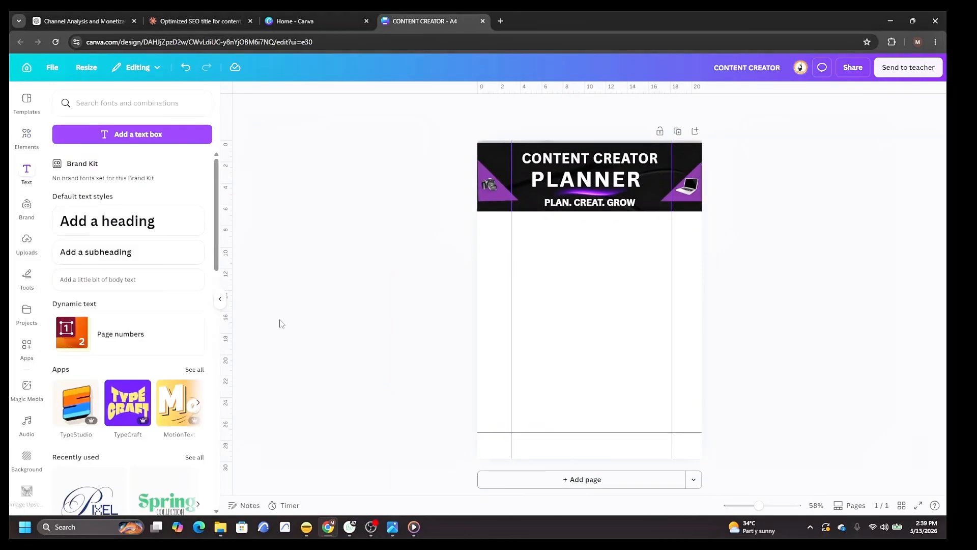
pyautogui.click(126, 231)
pyautogui.press('BackSpace')
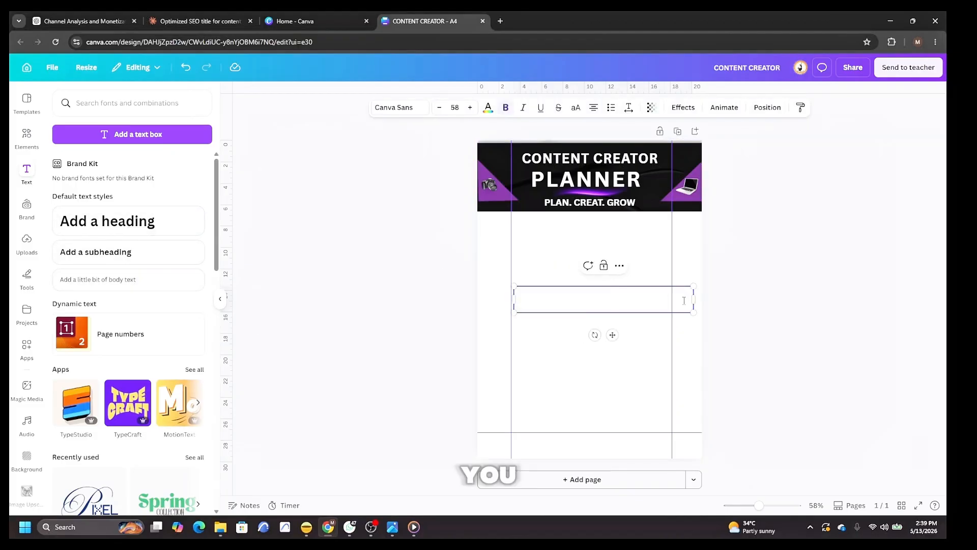
pyautogui.write('WEEK OFF')
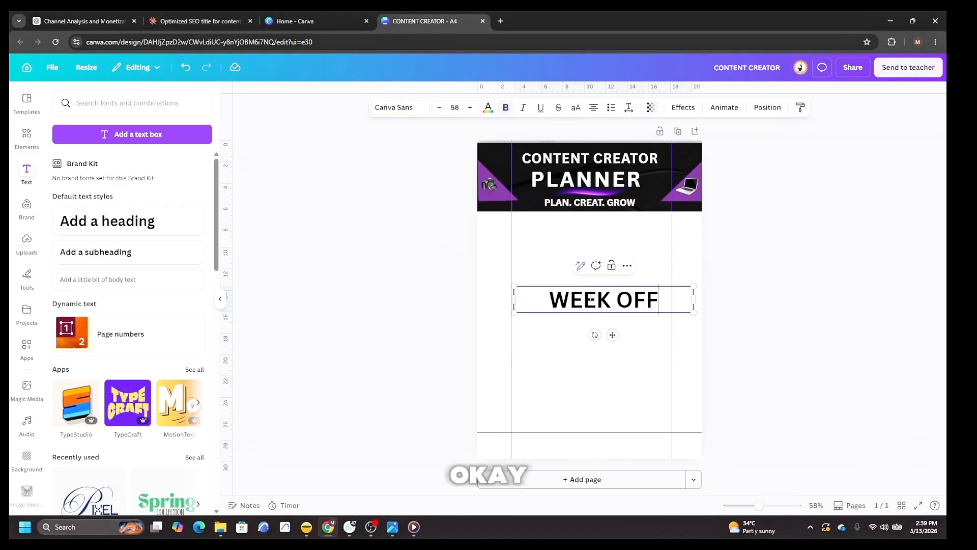
# Shrink the WEEK OFF heading and add a smaller DATE: heading toward the page's right side.
pyautogui.moveTo(514, 286)
pyautogui.mouseDown()
pyautogui.moveTo(597, 298)
pyautogui.moveTo(530, 236)
pyautogui.moveTo(509, 233)
pyautogui.moveTo(528, 283)
pyautogui.mouseUp()
pyautogui.click(109, 221)
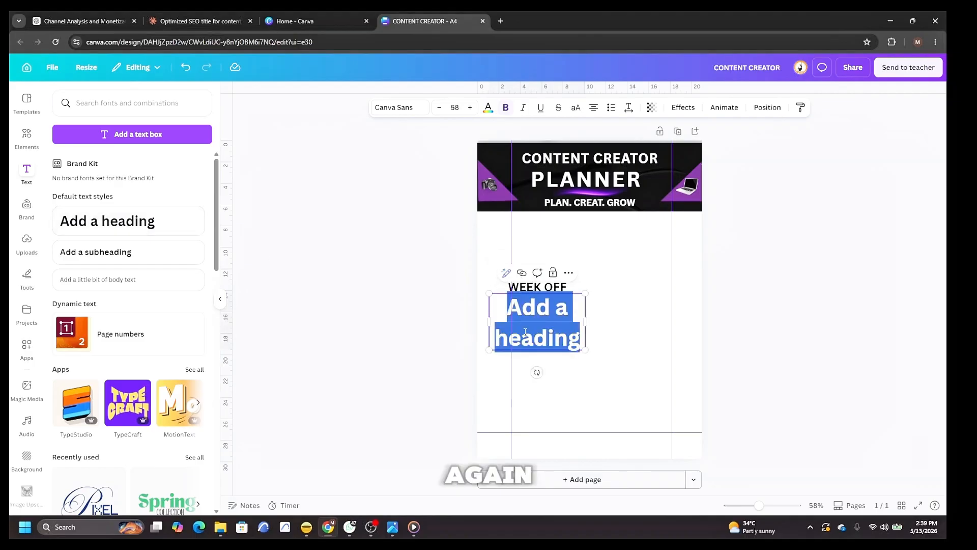
pyautogui.moveTo(586, 322); pyautogui.dragTo(684, 306)
pyautogui.write('DATE')
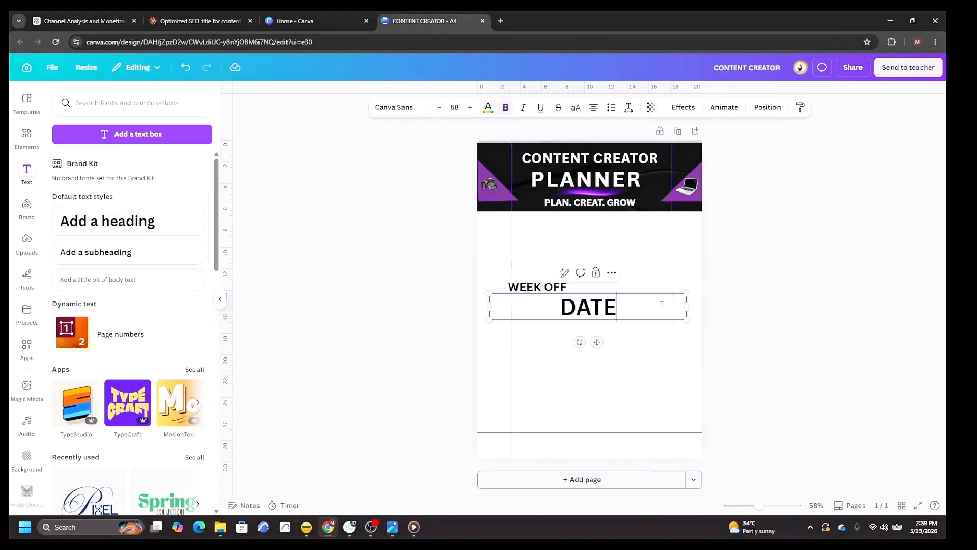
pyautogui.write(':')
pyautogui.moveTo(489, 294); pyautogui.dragTo(594, 309)
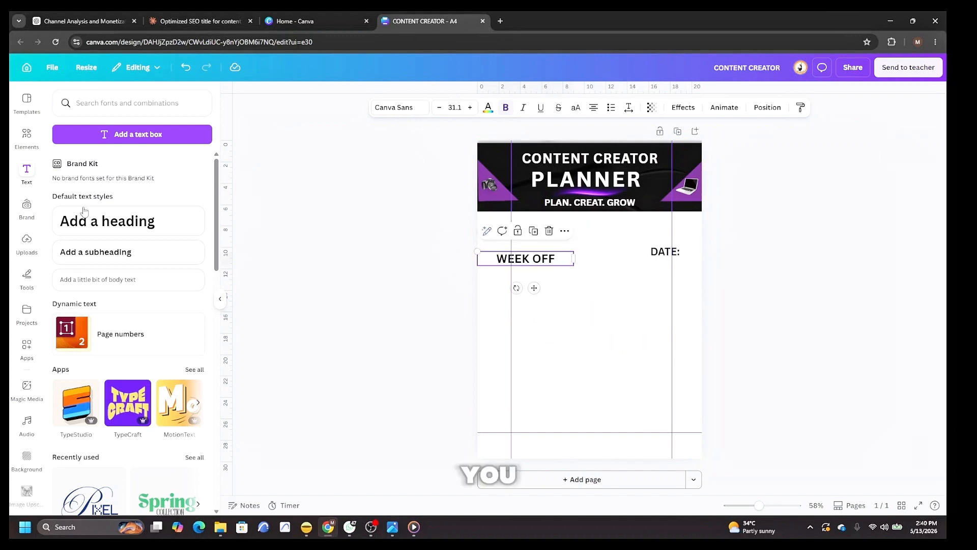
# Add a light purple rectangle element and place it just below the banner on the left.
pyautogui.click(26, 136)
pyautogui.scroll(-5, 131, 256)
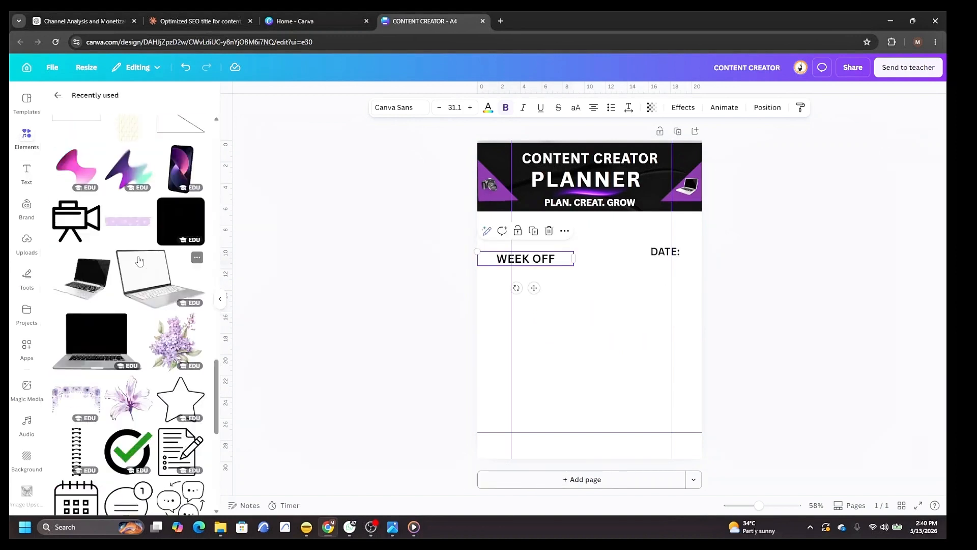
pyautogui.scroll(-10, 139, 261)
pyautogui.click(117, 186)
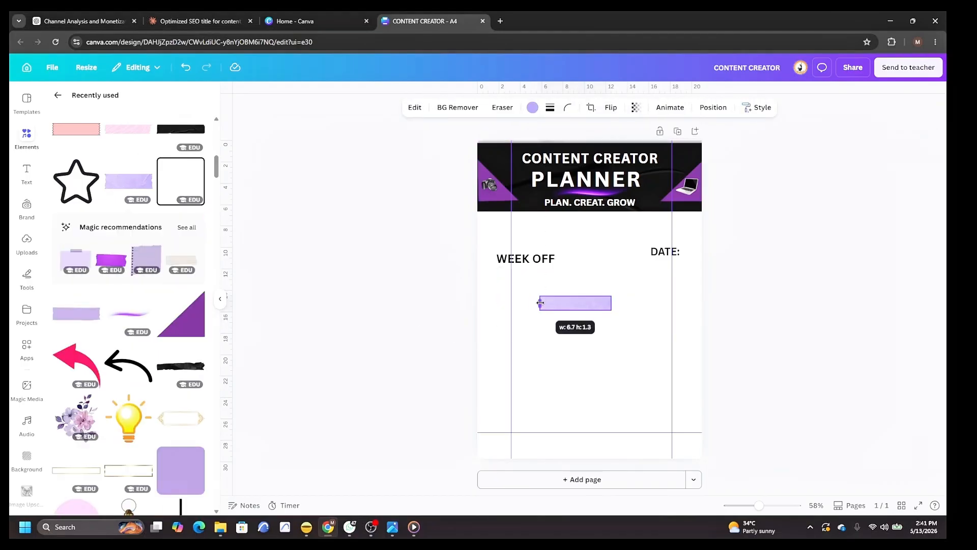
pyautogui.moveTo(539, 303); pyautogui.dragTo(508, 227)
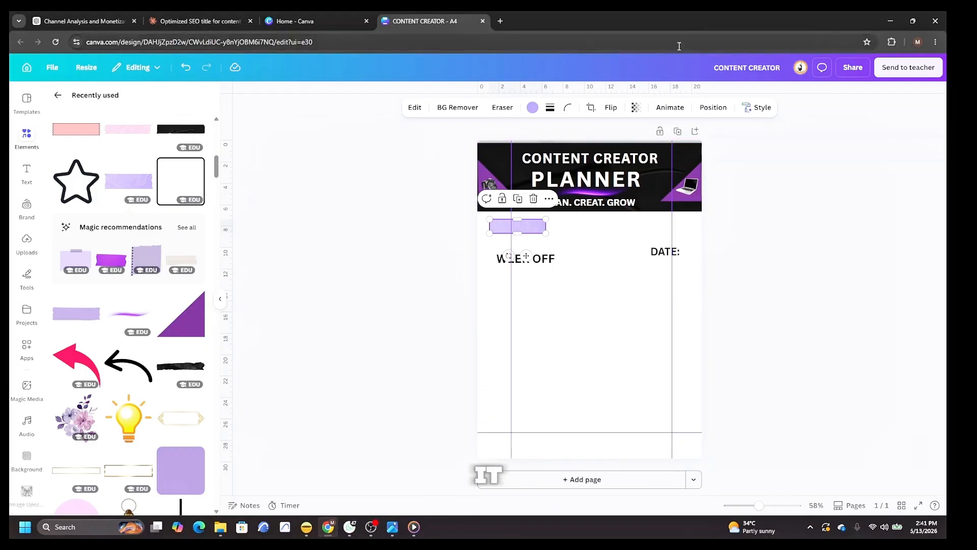
# Lower the purple rectangle's transparency.
pyautogui.click(713, 107)
pyautogui.click(636, 107)
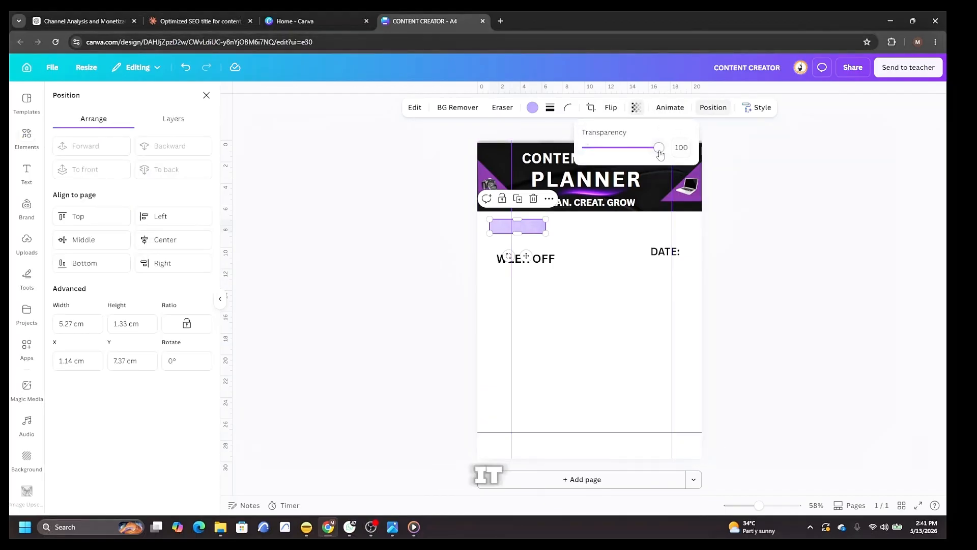
pyautogui.moveTo(653, 155); pyautogui.dragTo(627, 157)
# Duplicate the purple rectangle and place the copy on the right above the DATE: heading.
pyautogui.moveTo(527, 259)
pyautogui.mouseDown()
pyautogui.moveTo(519, 226)
pyautogui.moveTo(526, 273)
pyautogui.mouseUp()
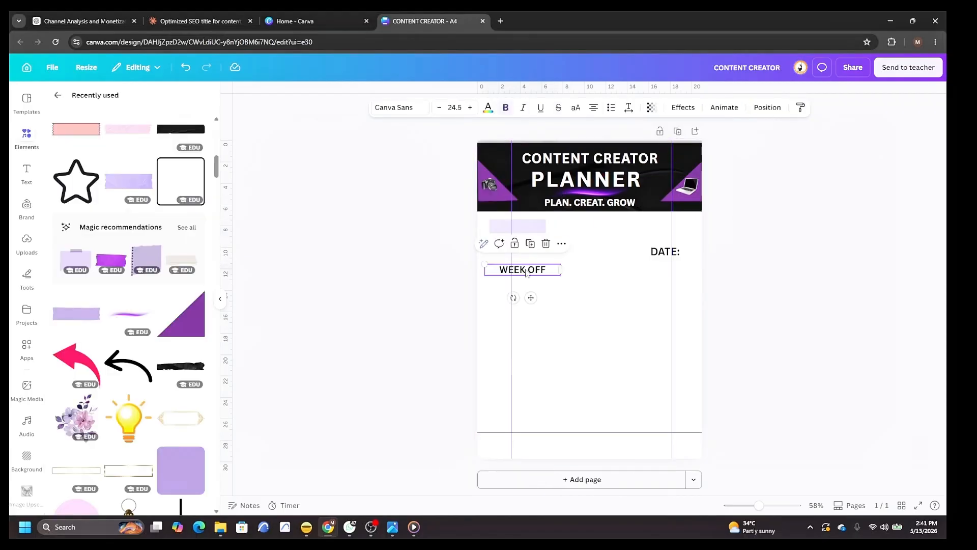
pyautogui.rightClick(538, 228)
pyautogui.click(530, 227)
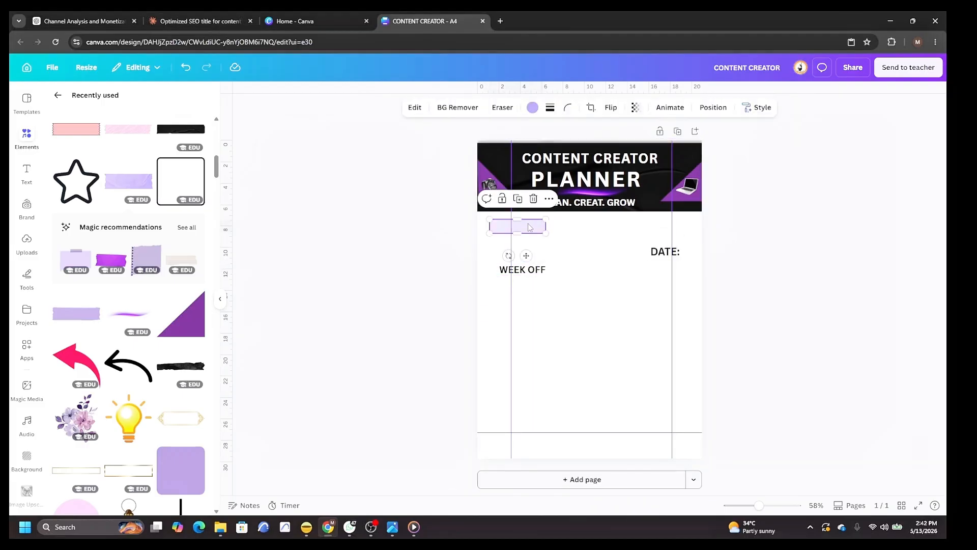
pyautogui.rightClick(530, 227)
pyautogui.click(580, 288)
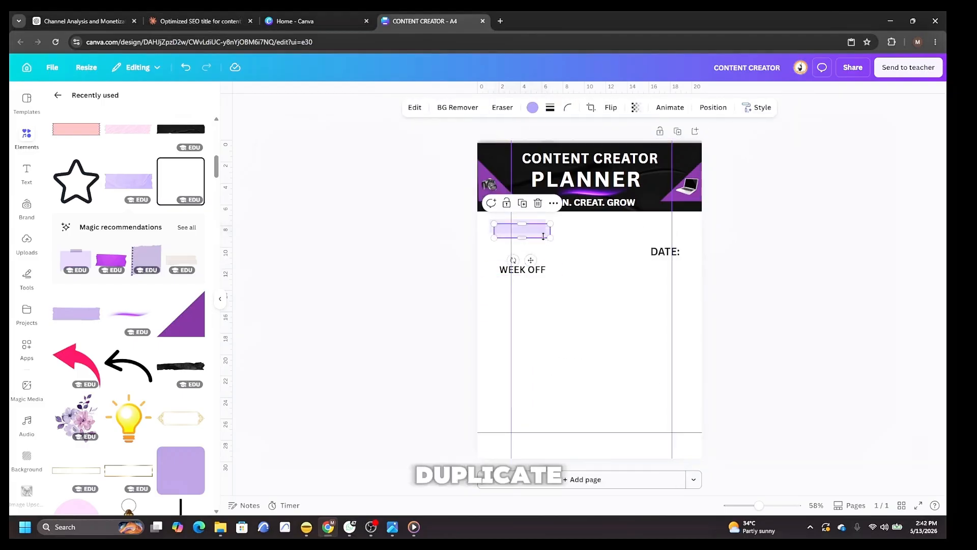
pyautogui.moveTo(534, 232); pyautogui.dragTo(668, 234)
# Decrease the DATE: heading's font size by three steps.
pyautogui.click(665, 251)
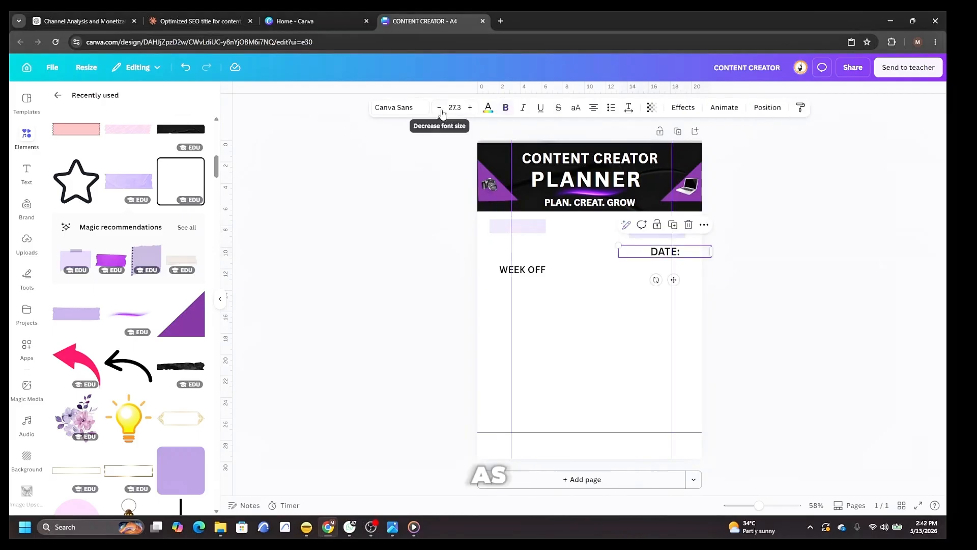
pyautogui.click(439, 108)
pyautogui.click(439, 108)
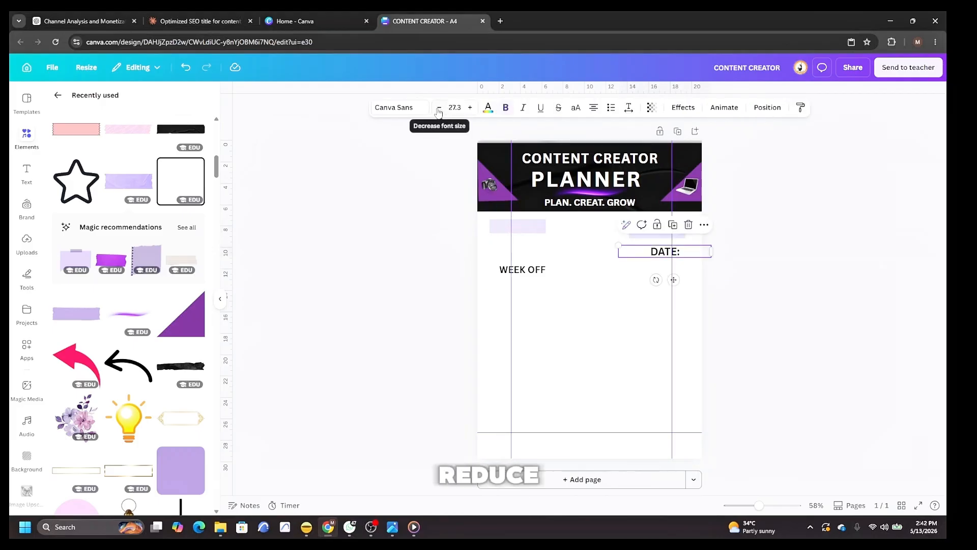
pyautogui.click(439, 108)
pyautogui.click(609, 336)
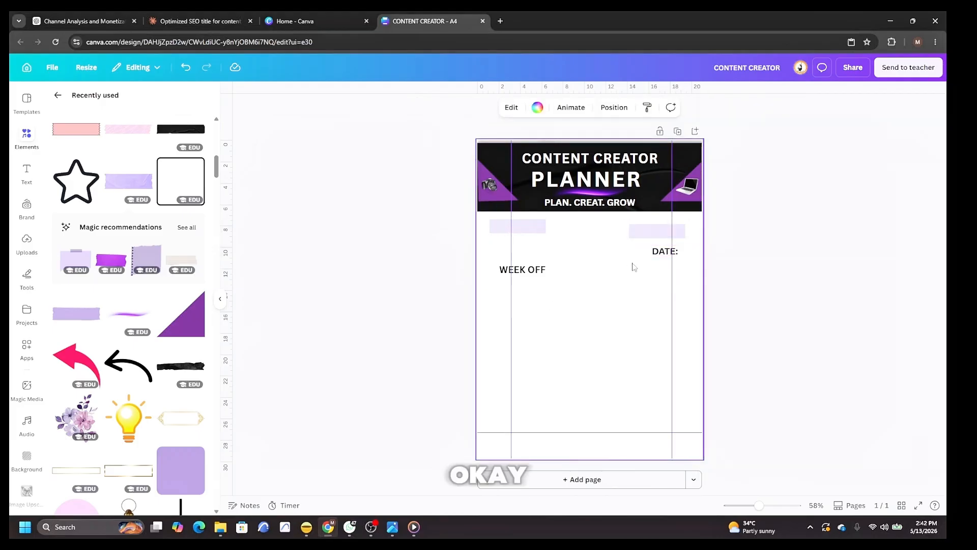
# Move the right purple rectangle behind the DATE: heading.
pyautogui.click(638, 232)
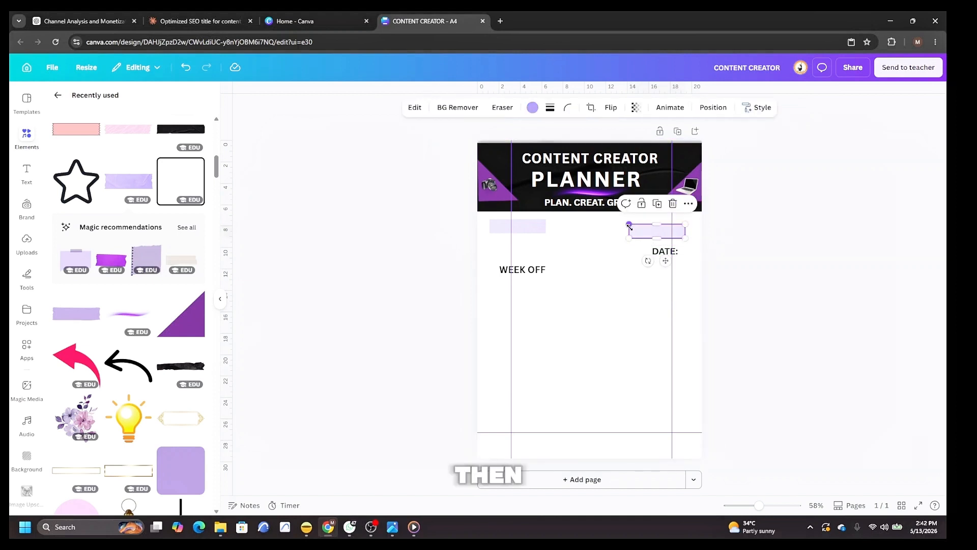
pyautogui.moveTo(629, 230); pyautogui.dragTo(656, 232)
pyautogui.click(776, 279)
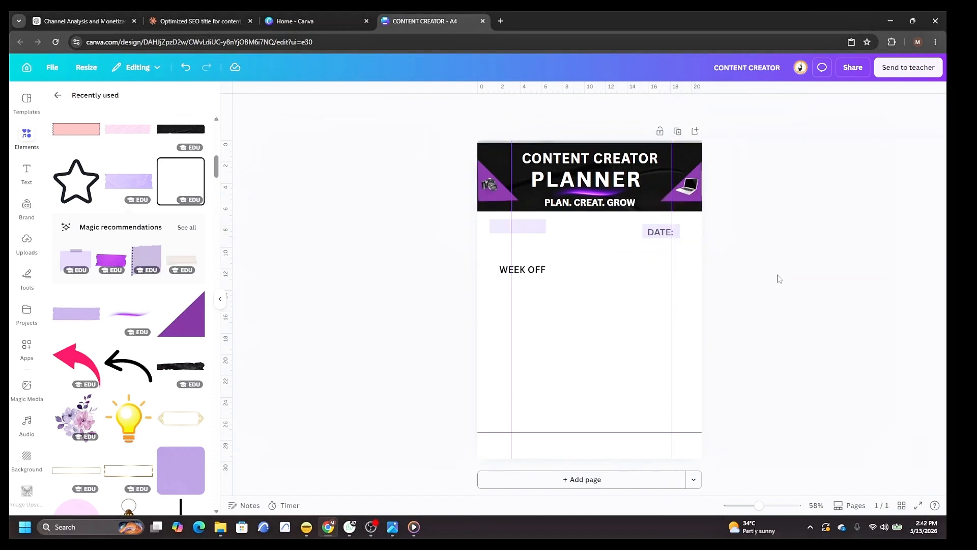
# Move the WEEK OFF heading to the top left below the banner and shift both purple rectangles down out of the way.
pyautogui.moveTo(526, 273); pyautogui.dragTo(526, 233)
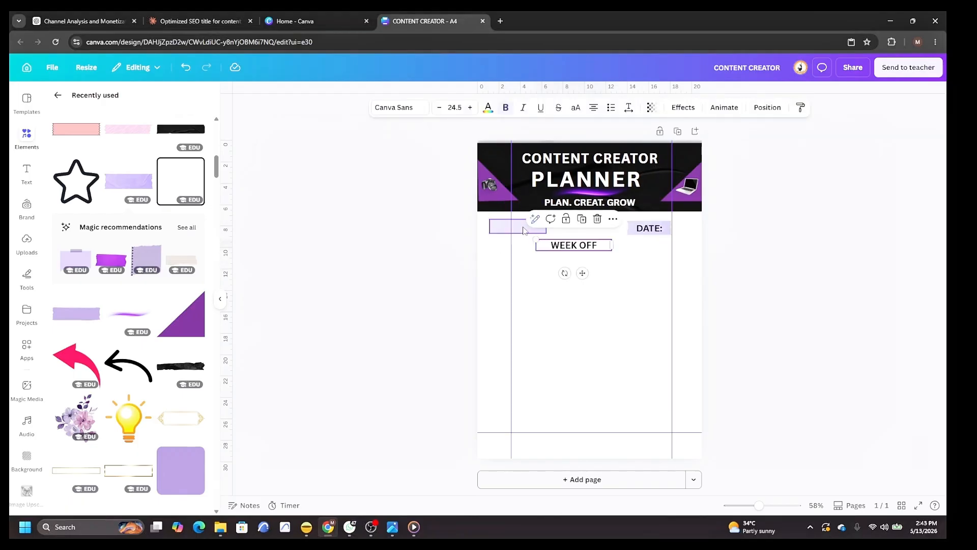
pyautogui.moveTo(523, 230); pyautogui.dragTo(524, 292)
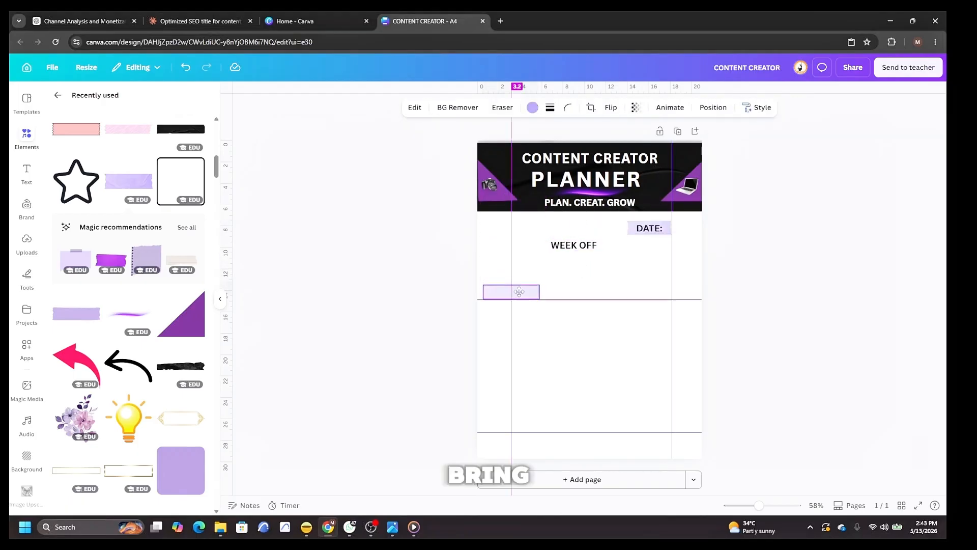
pyautogui.moveTo(570, 248); pyautogui.dragTo(511, 226)
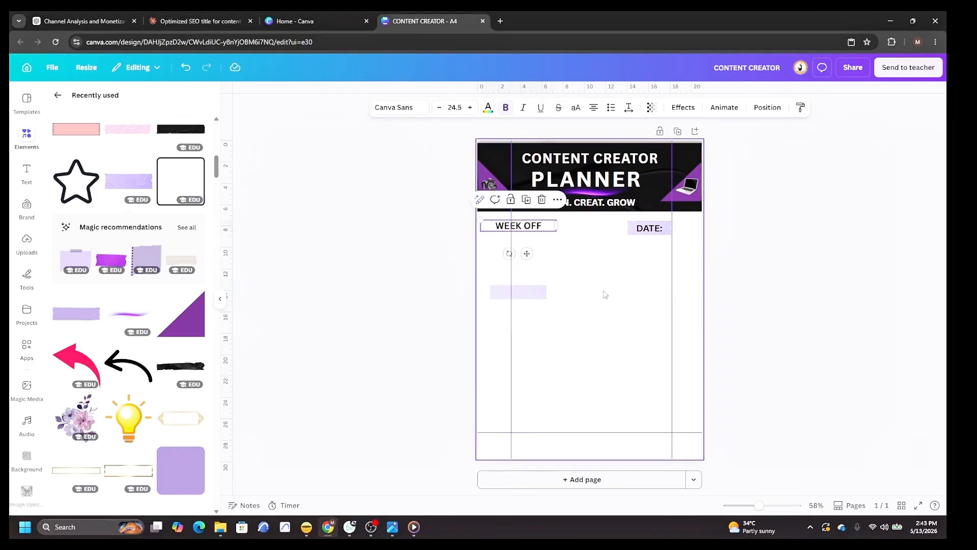
pyautogui.click(655, 230)
pyautogui.moveTo(656, 230); pyautogui.dragTo(659, 304)
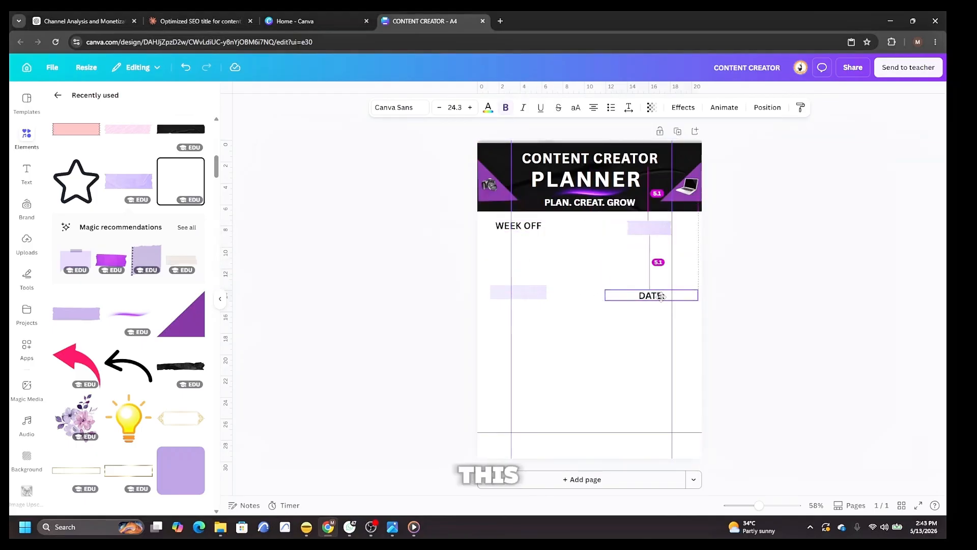
pyautogui.moveTo(652, 226); pyautogui.dragTo(592, 354)
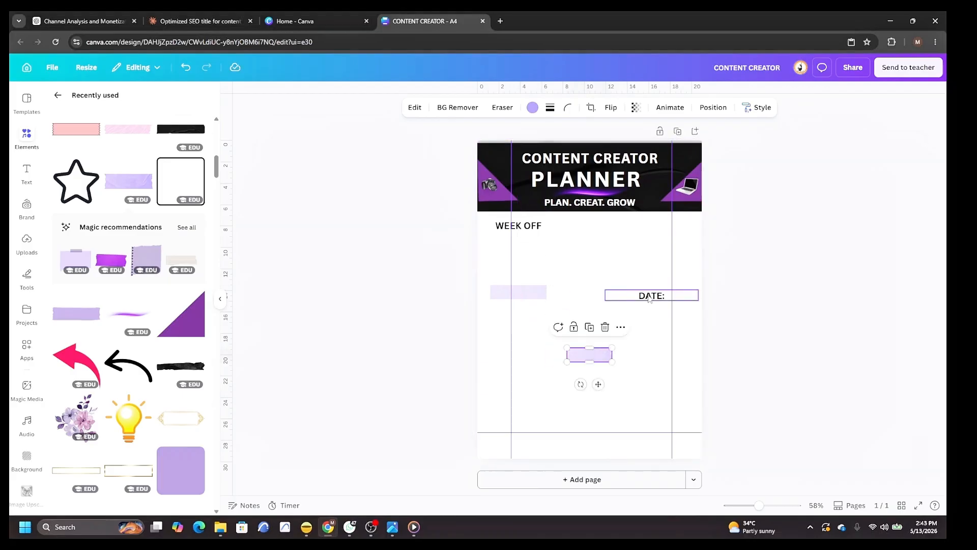
pyautogui.moveTo(649, 298); pyautogui.dragTo(649, 289)
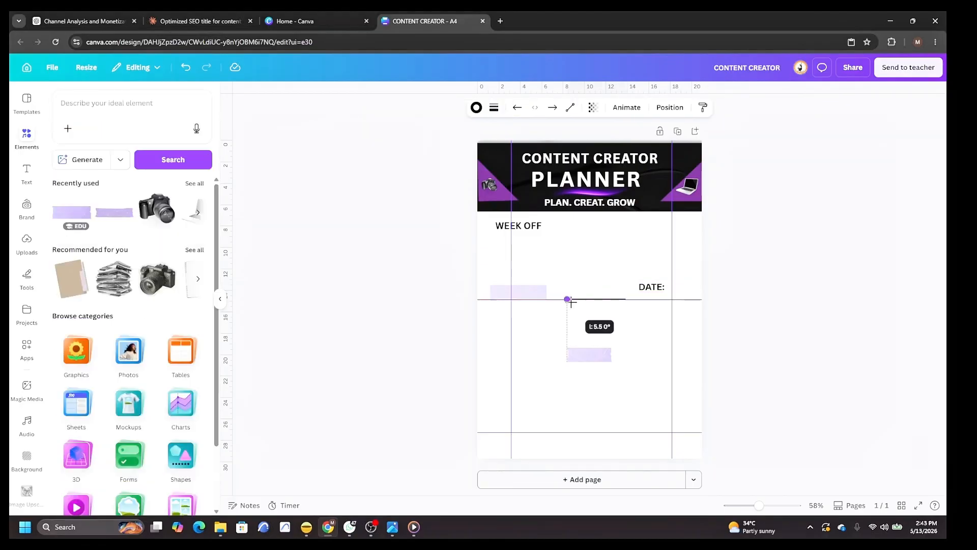
# Add a short horizontal line under WEEK OFF and move DATE: onto the same row at the right.
pyautogui.moveTo(571, 302); pyautogui.dragTo(585, 300)
pyautogui.click(635, 326)
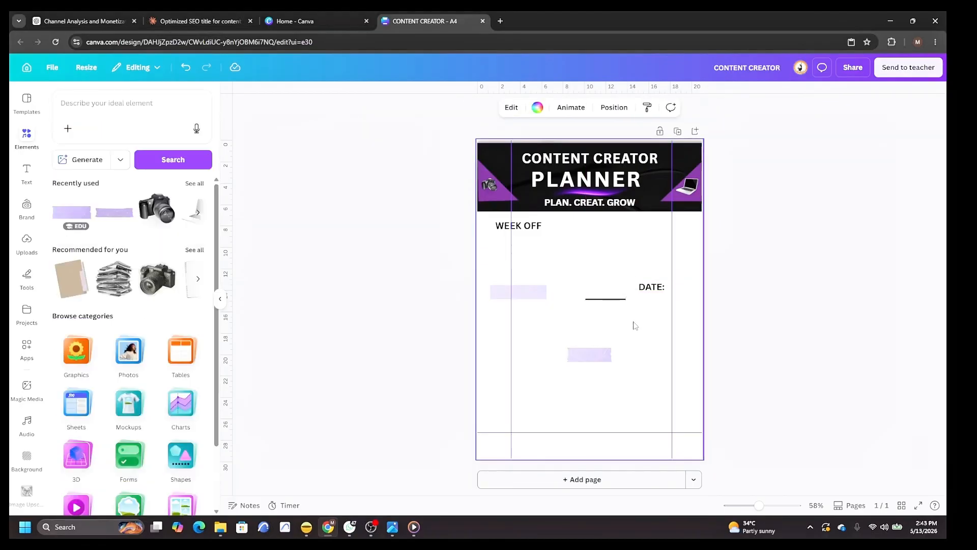
pyautogui.click(607, 301)
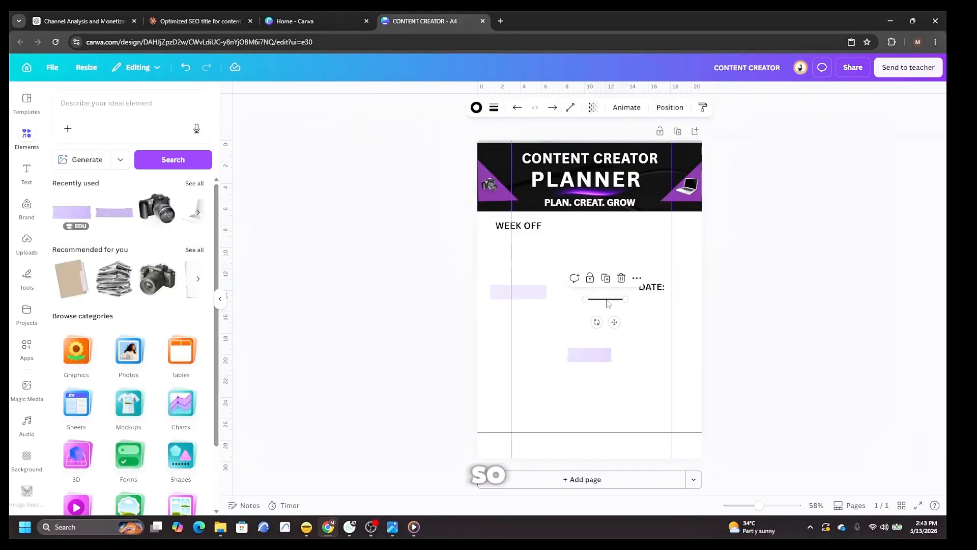
pyautogui.moveTo(609, 304); pyautogui.dragTo(556, 236)
pyautogui.moveTo(651, 287); pyautogui.dragTo(652, 229)
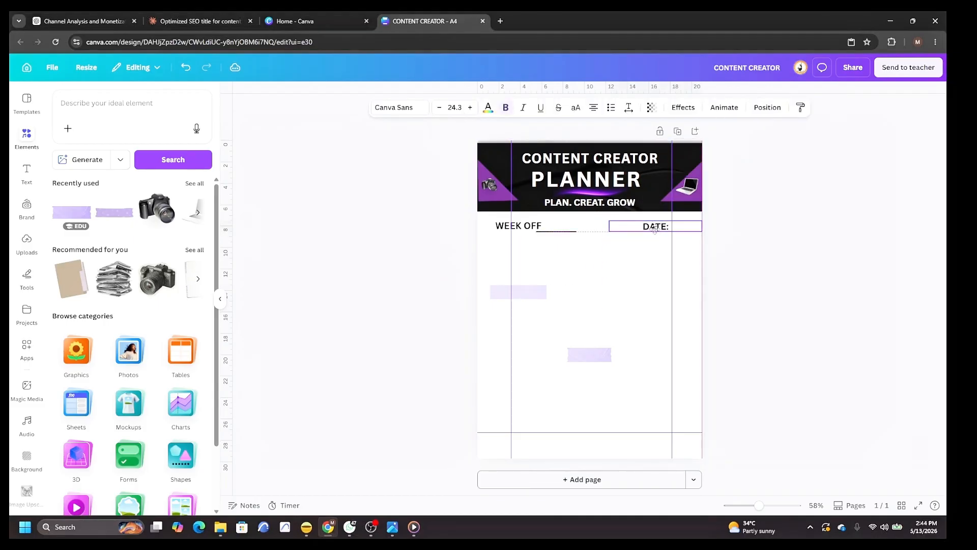
# Duplicate the underline and place the copy beneath DATE:, nudging WEEK OFF slightly left.
pyautogui.click(566, 233)
pyautogui.rightClick(566, 233)
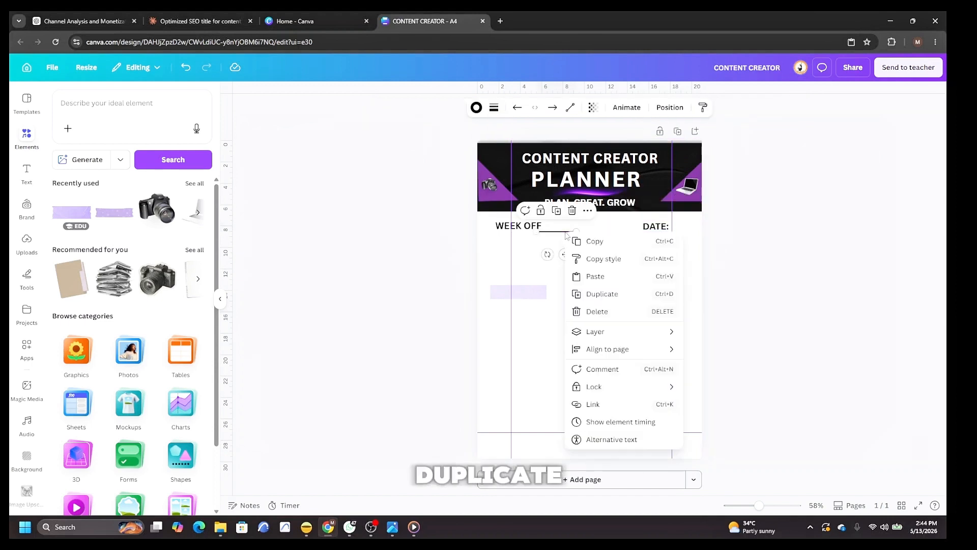
pyautogui.click(529, 245)
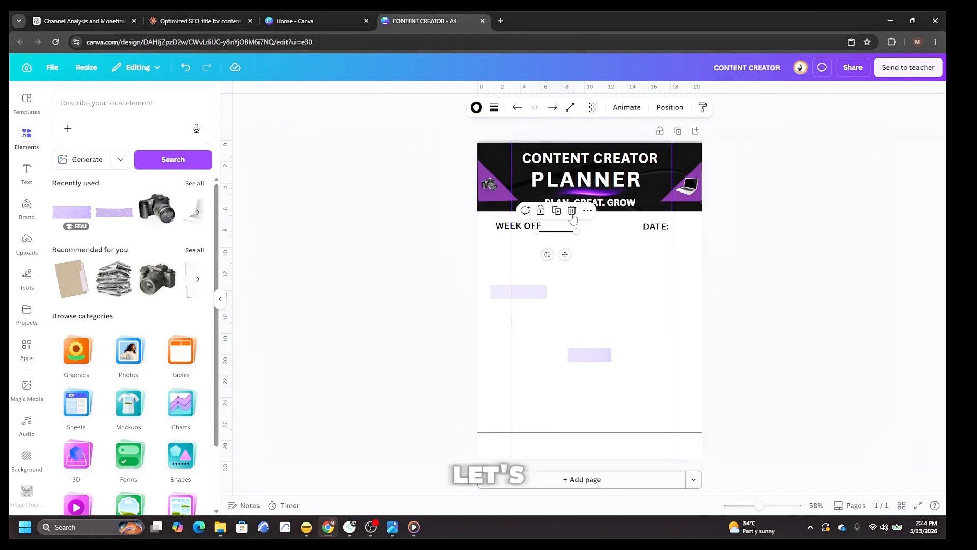
pyautogui.click(493, 107)
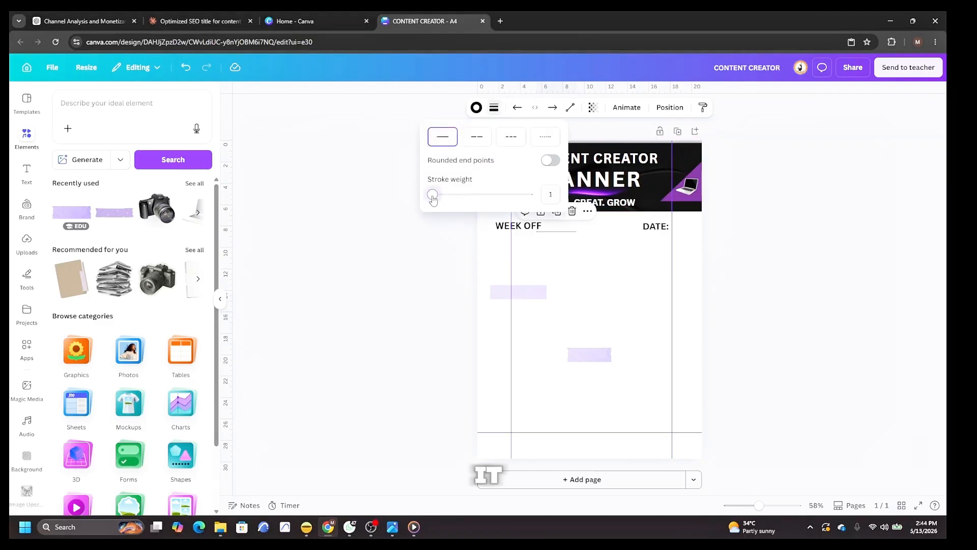
pyautogui.click(653, 304)
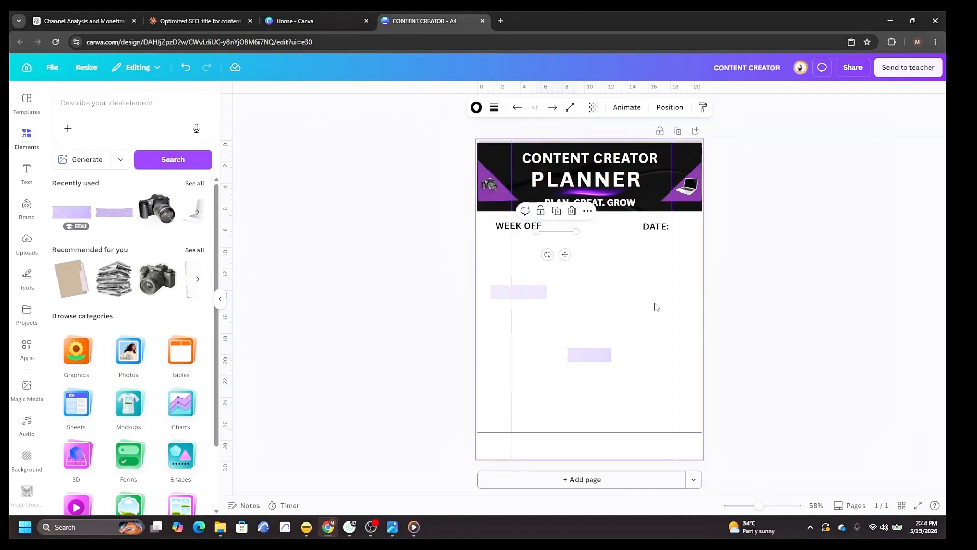
pyautogui.rightClick(568, 232)
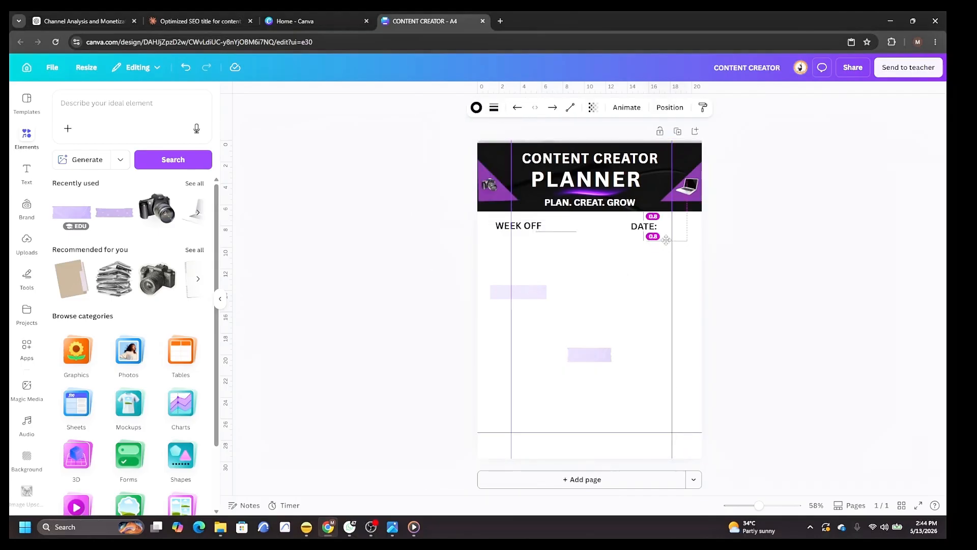
pyautogui.moveTo(665, 239); pyautogui.dragTo(669, 233)
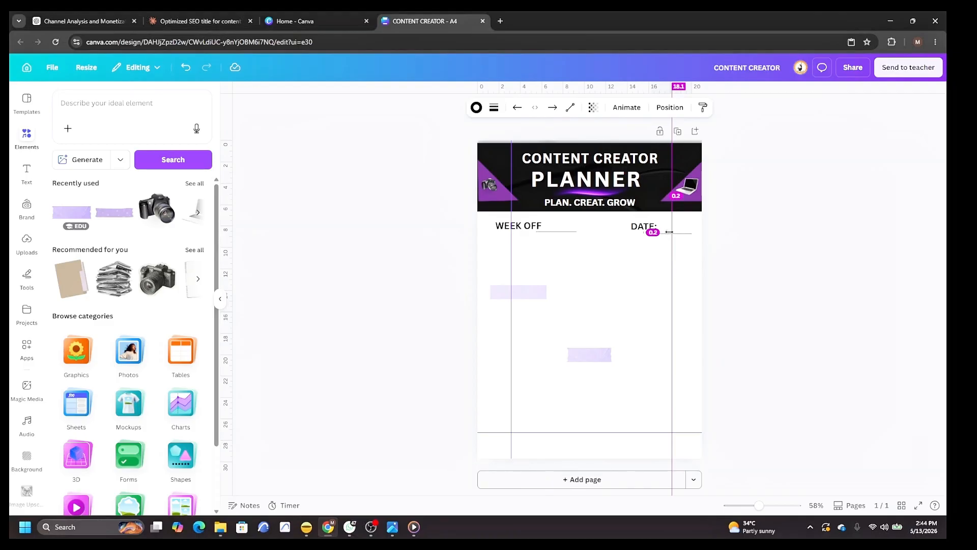
pyautogui.moveTo(523, 225); pyautogui.dragTo(517, 225)
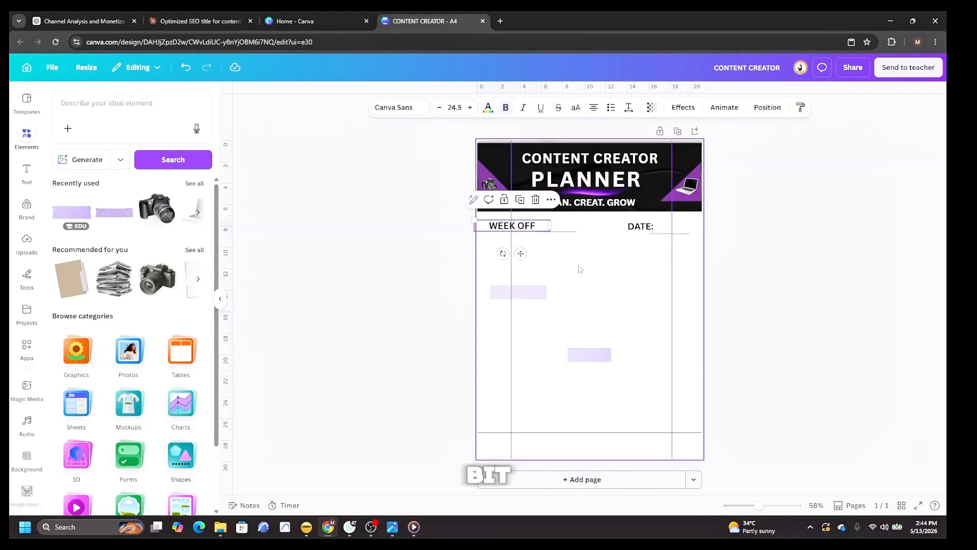
pyautogui.click(578, 270)
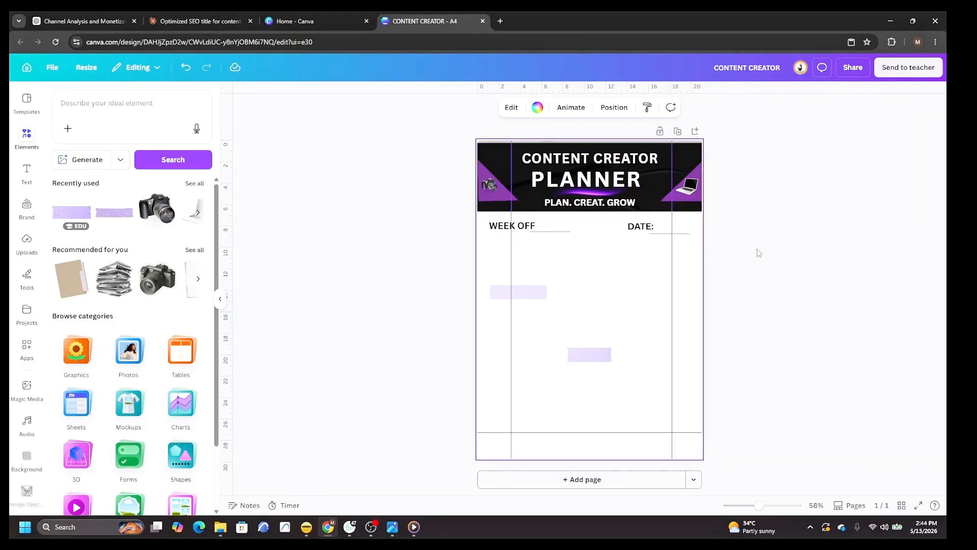
# Add a new heading and replace its text with WEEKLY GOAL.
pyautogui.click(25, 173)
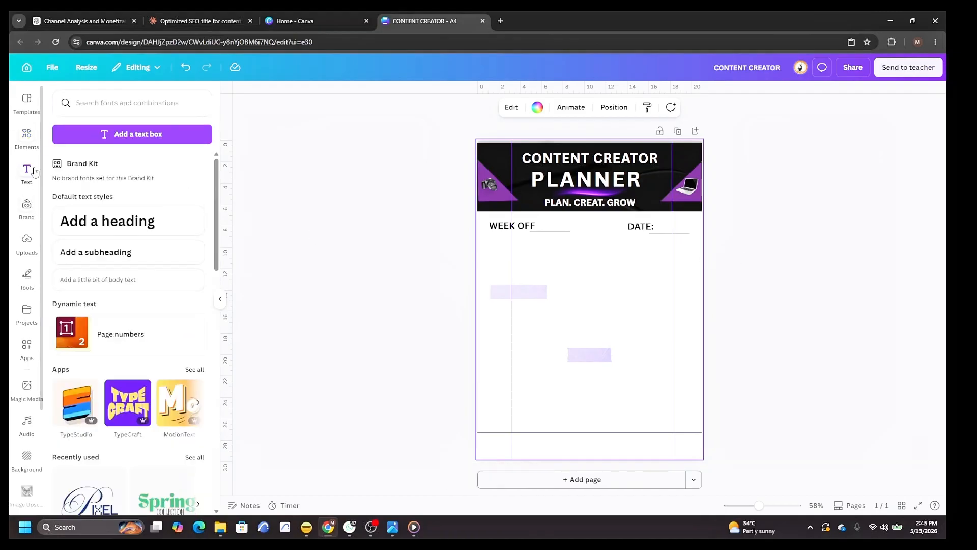
pyautogui.click(131, 232)
pyautogui.press('BackSpace')
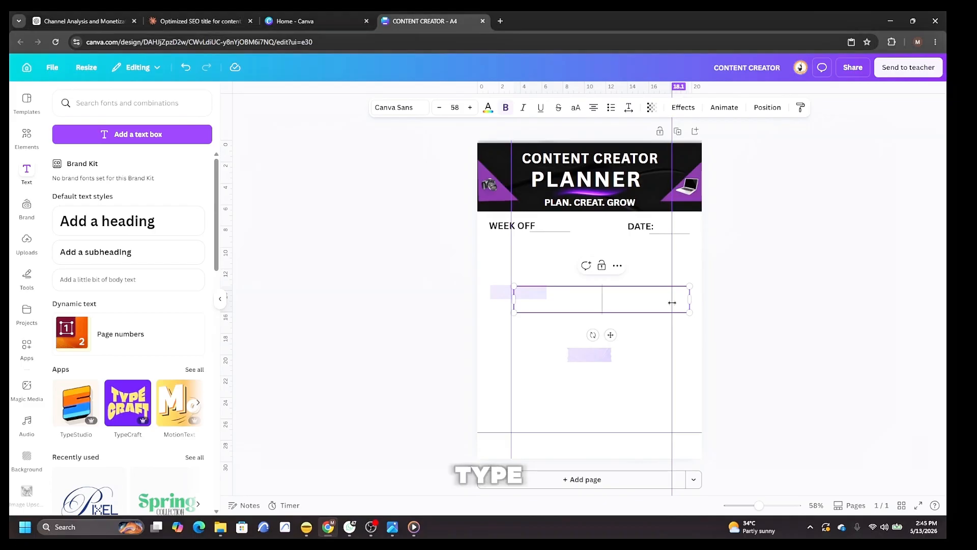
pyautogui.write('WEEK')
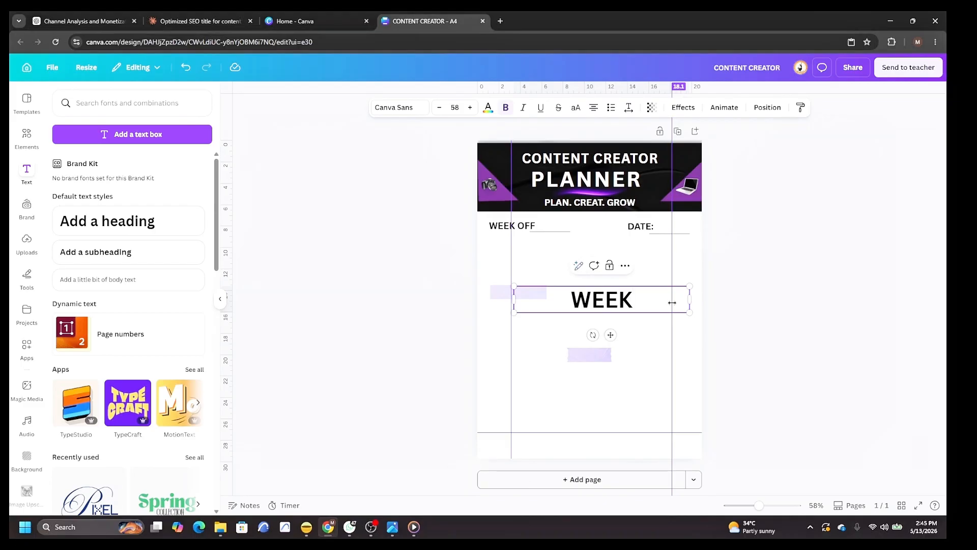
pyautogui.write('LY')
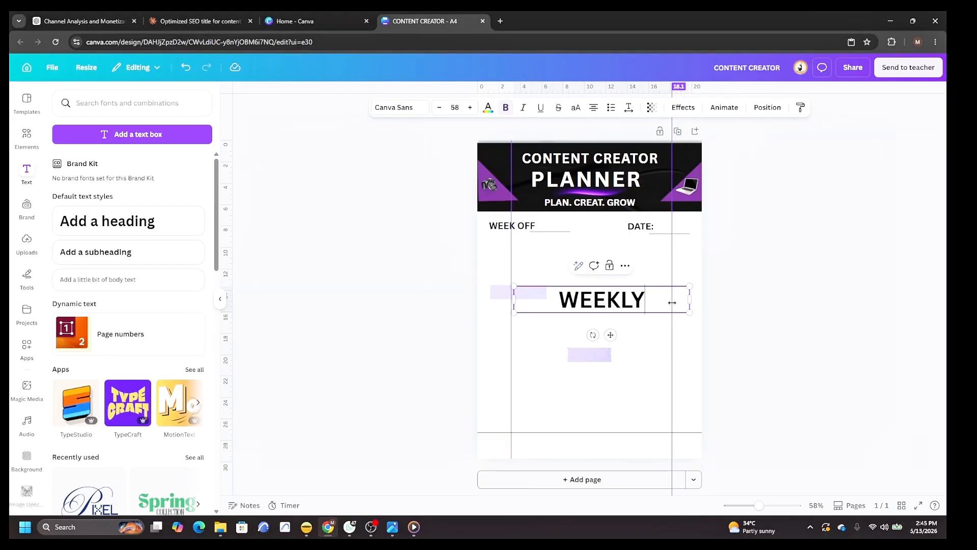
pyautogui.write(' GOAL')
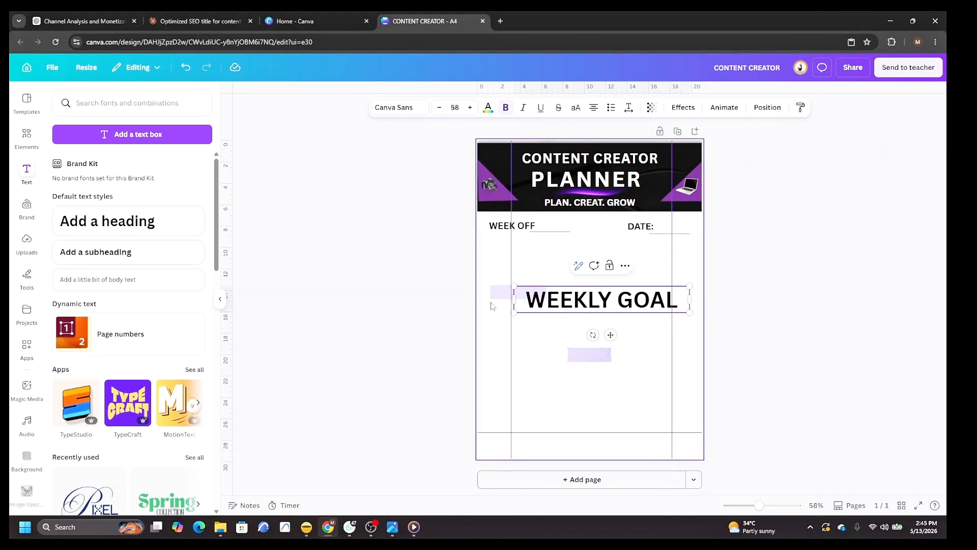
# Shrink the WEEKLY GOAL heading below WEEK OFF and add another heading reading TOP PRIORITIES.
pyautogui.moveTo(514, 286)
pyautogui.mouseDown()
pyautogui.moveTo(614, 305)
pyautogui.moveTo(527, 275)
pyautogui.mouseUp()
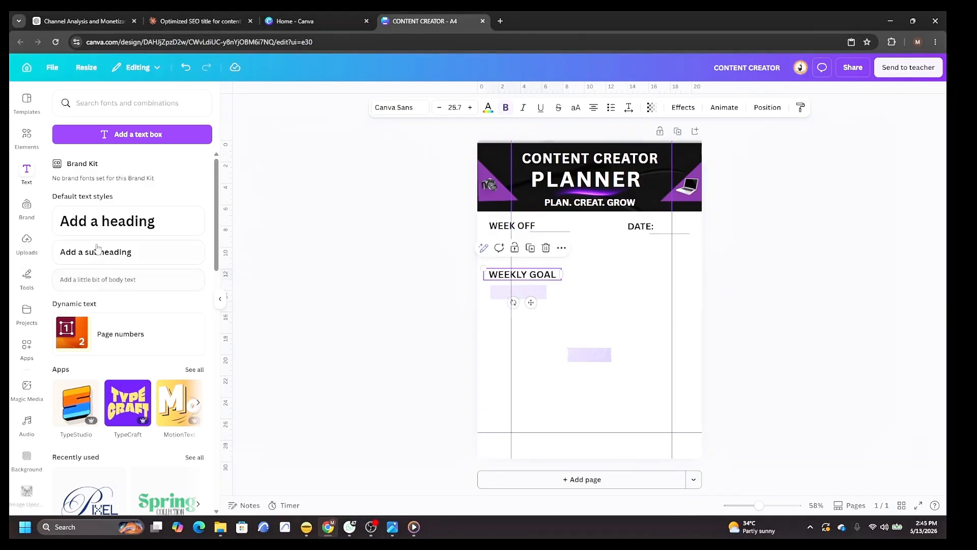
pyautogui.click(104, 226)
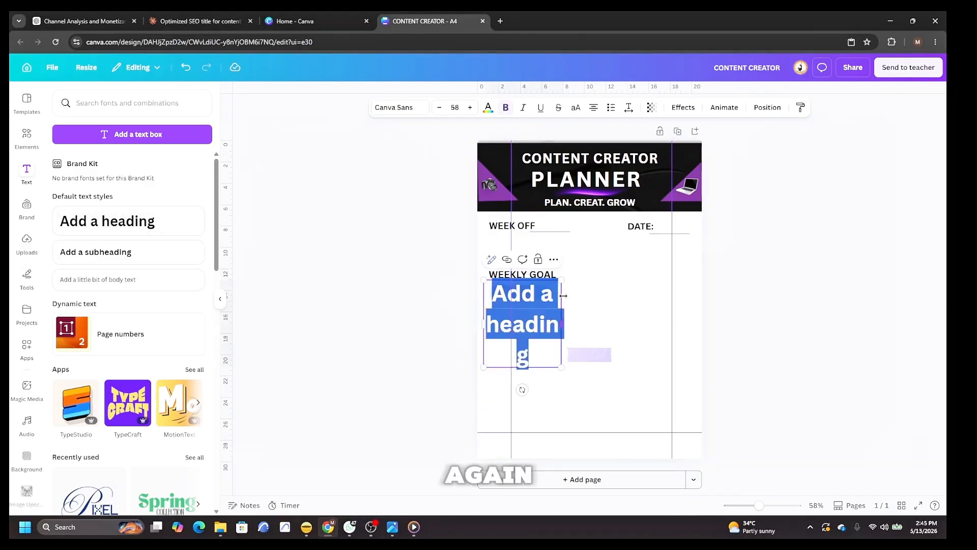
pyautogui.moveTo(562, 308); pyautogui.dragTo(683, 304)
pyautogui.write('TOP')
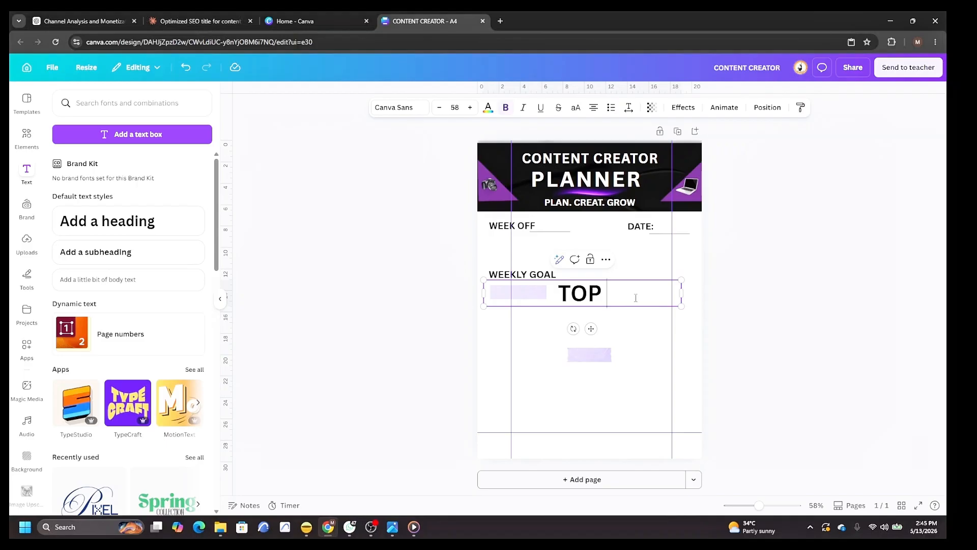
pyautogui.write(' PR')
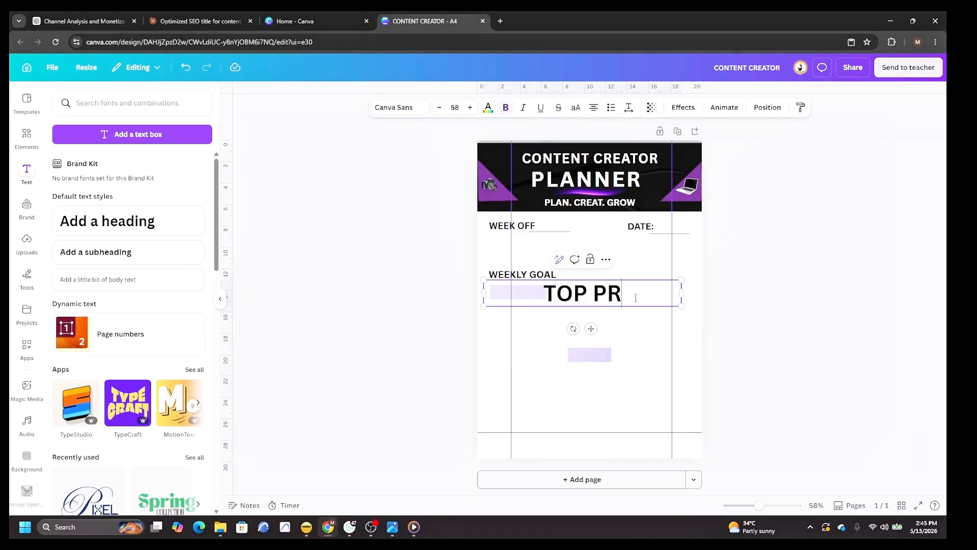
pyautogui.write('IORITI')
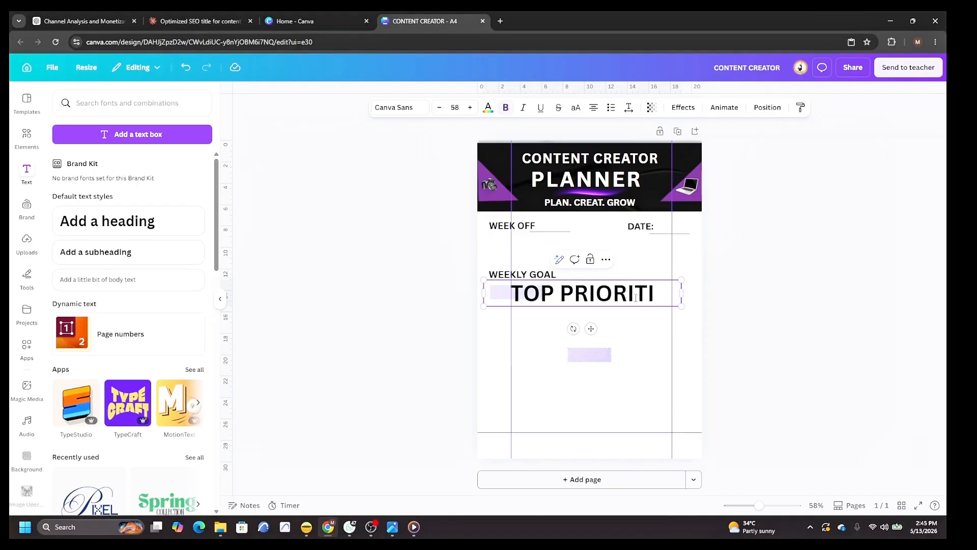
pyautogui.write('ES')
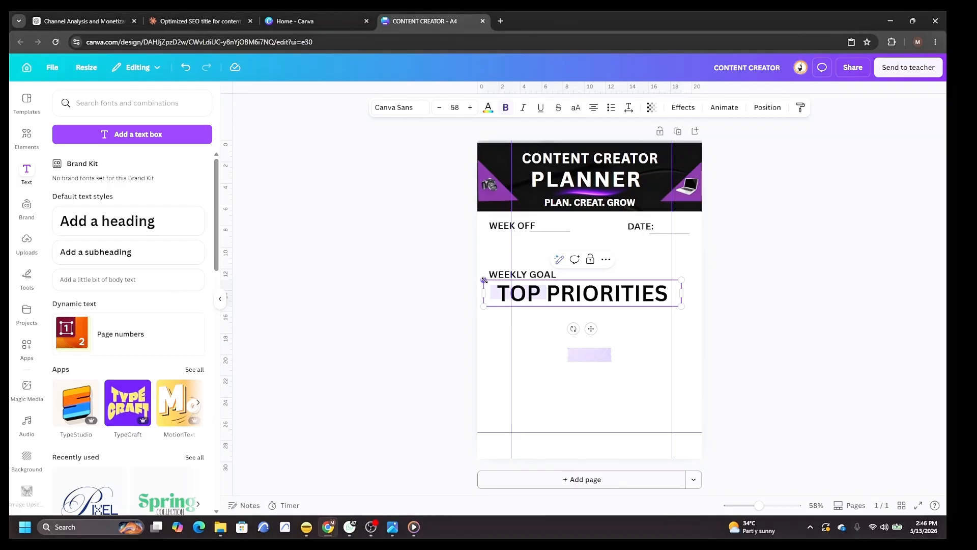
# Shrink TOP PRIORITIES into the right column below DATE: and set WEEKLY GOAL on a purple highlight rectangle at left.
pyautogui.moveTo(484, 280); pyautogui.dragTo(597, 295)
pyautogui.moveTo(641, 300); pyautogui.dragTo(634, 268)
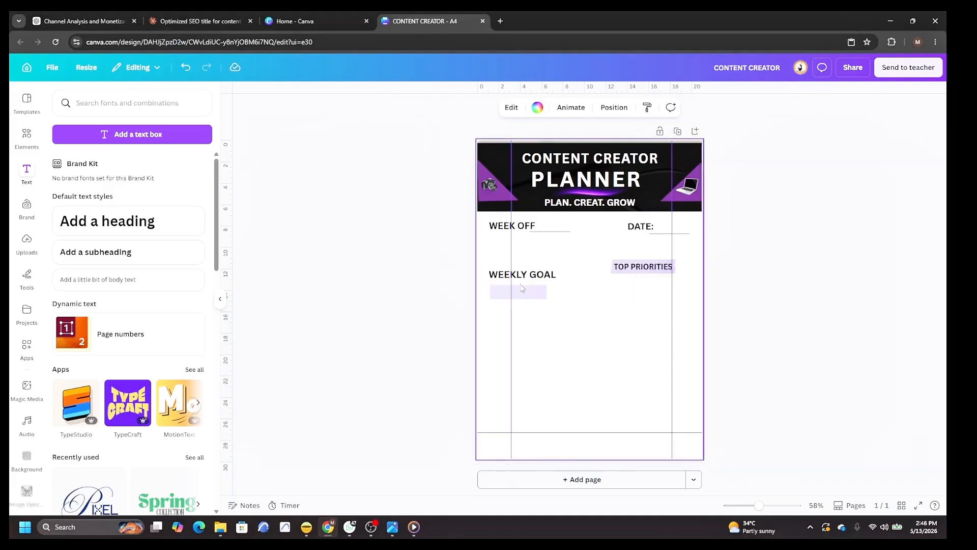
pyautogui.moveTo(525, 277); pyautogui.dragTo(579, 322)
pyautogui.click(520, 283)
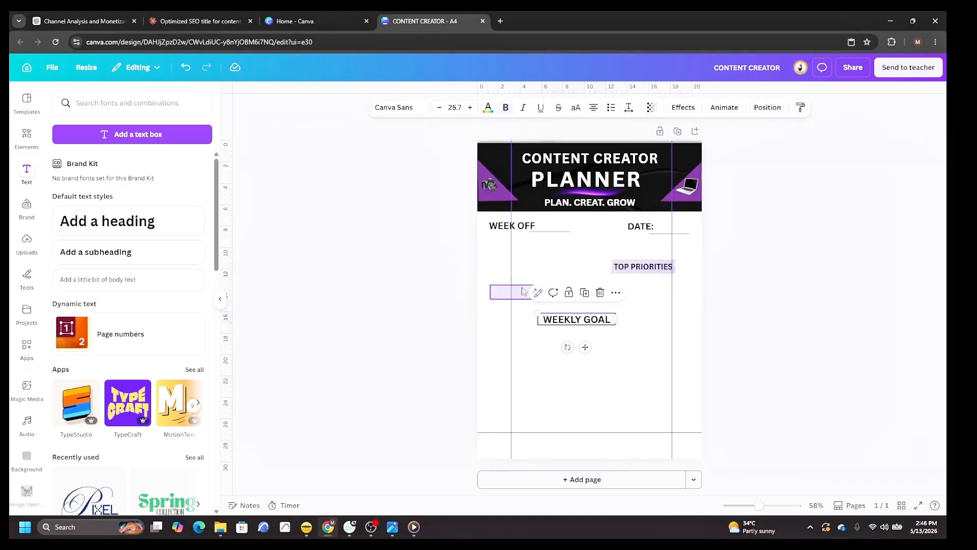
pyautogui.moveTo(520, 283); pyautogui.dragTo(516, 249)
pyautogui.moveTo(578, 321); pyautogui.dragTo(524, 251)
pyautogui.click(516, 252)
pyautogui.click(427, 240)
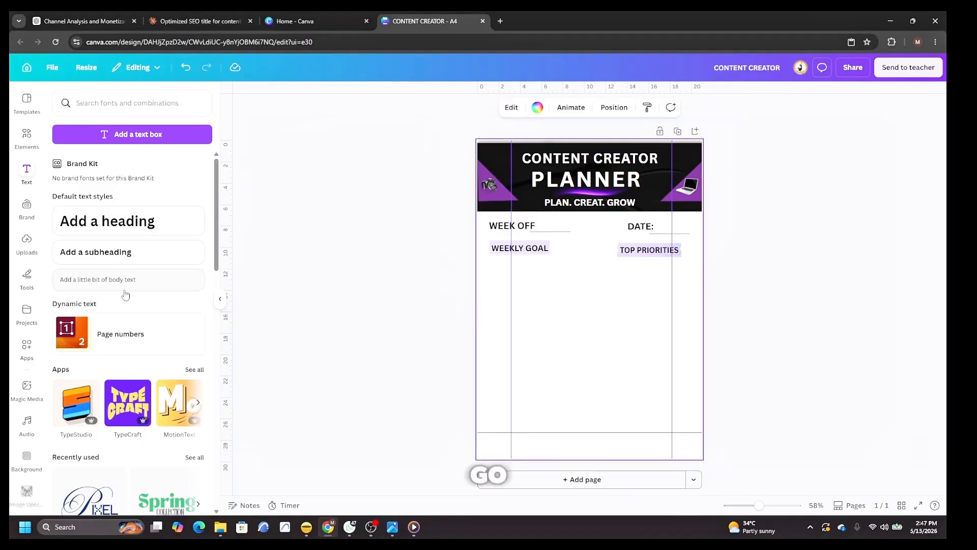
# Add a subheading reading (1-3) and place it right after TOP PRIORITIES.
pyautogui.click(114, 244)
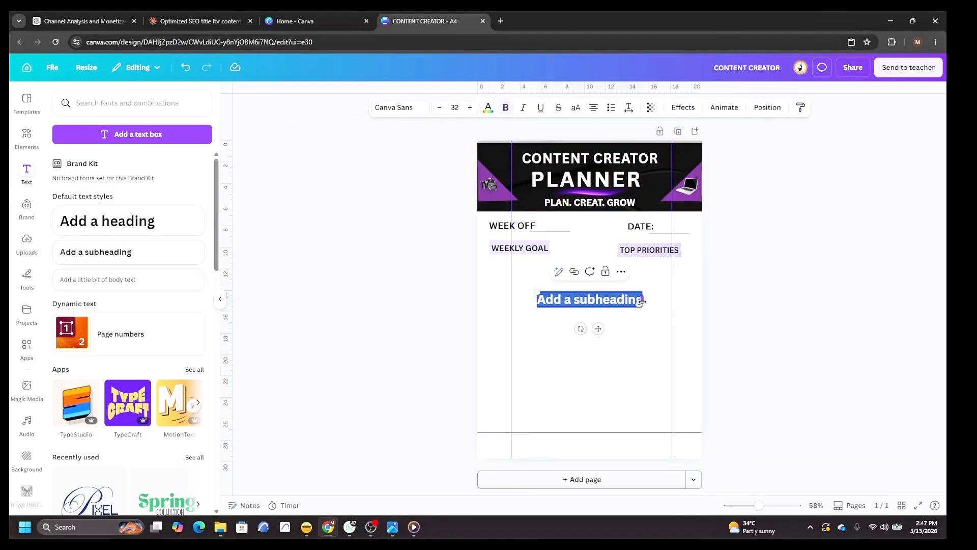
pyautogui.moveTo(642, 301); pyautogui.dragTo(675, 302)
pyautogui.write('1-')
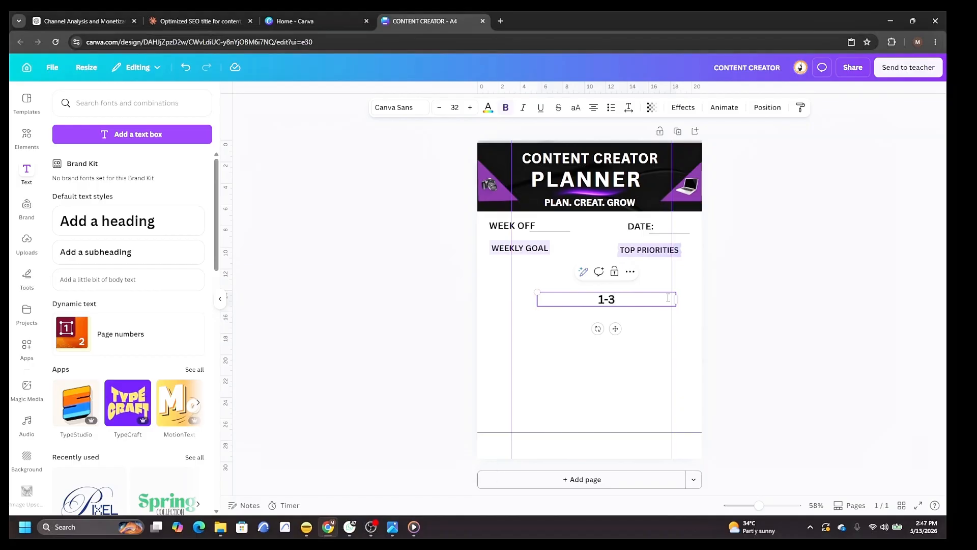
pyautogui.write('3)')
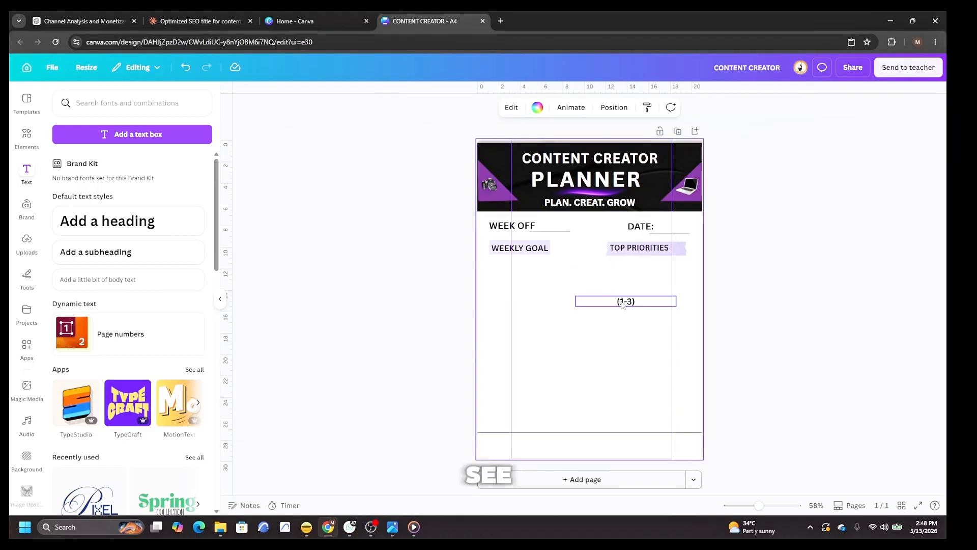
pyautogui.moveTo(624, 300); pyautogui.dragTo(677, 249)
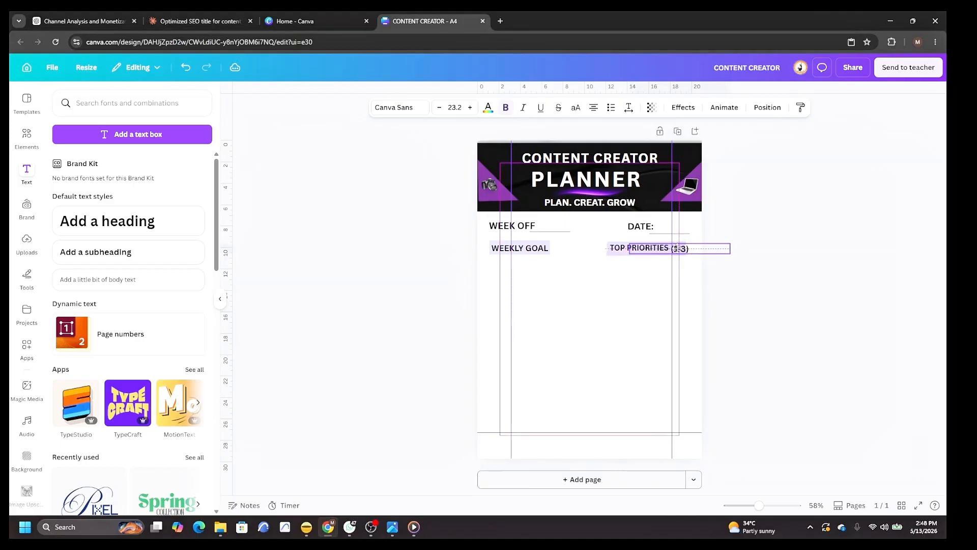
pyautogui.click(792, 278)
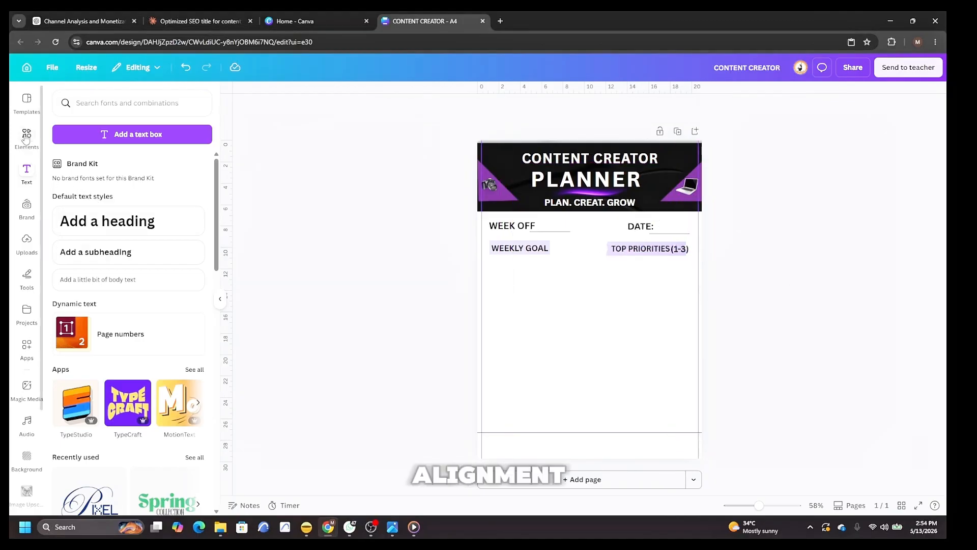
# Add a thin line with stroke weight 2 and place it under the WEEKLY GOAL heading.
pyautogui.click(27, 136)
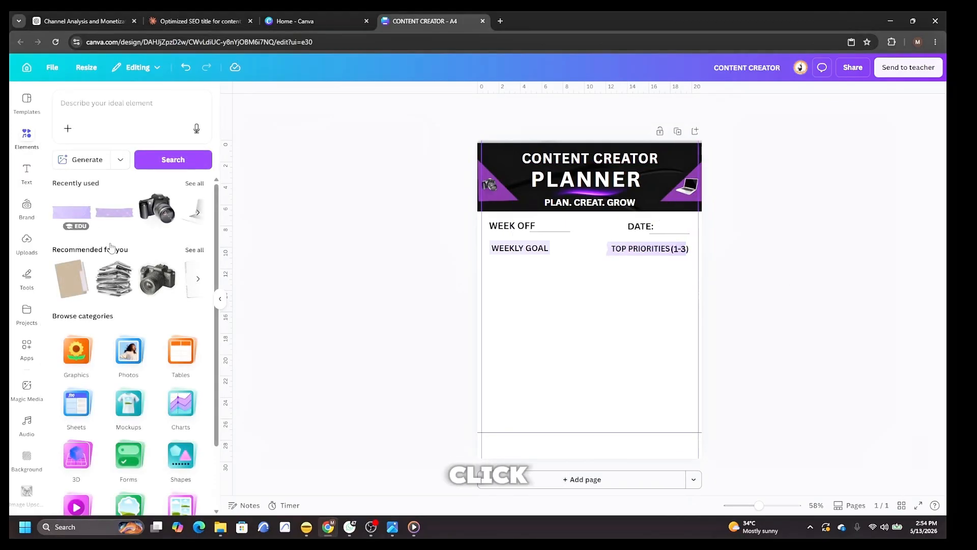
pyautogui.click(144, 107)
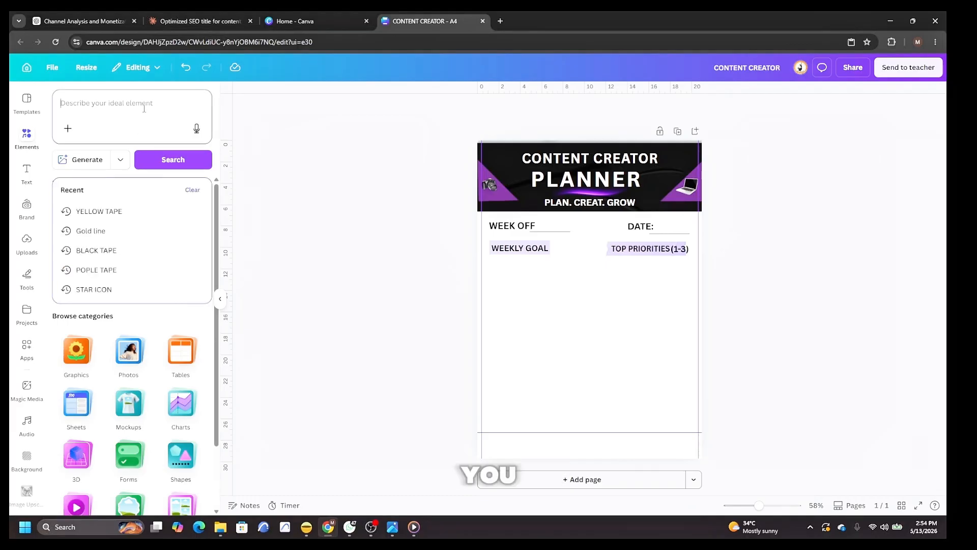
pyautogui.click(615, 310)
pyautogui.press('l')
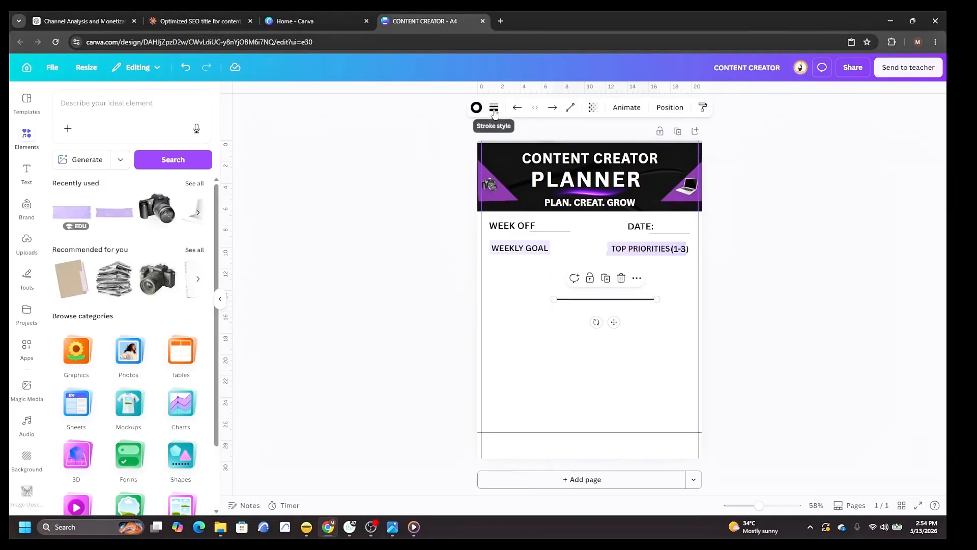
pyautogui.click(494, 109)
pyautogui.moveTo(434, 198); pyautogui.dragTo(430, 199)
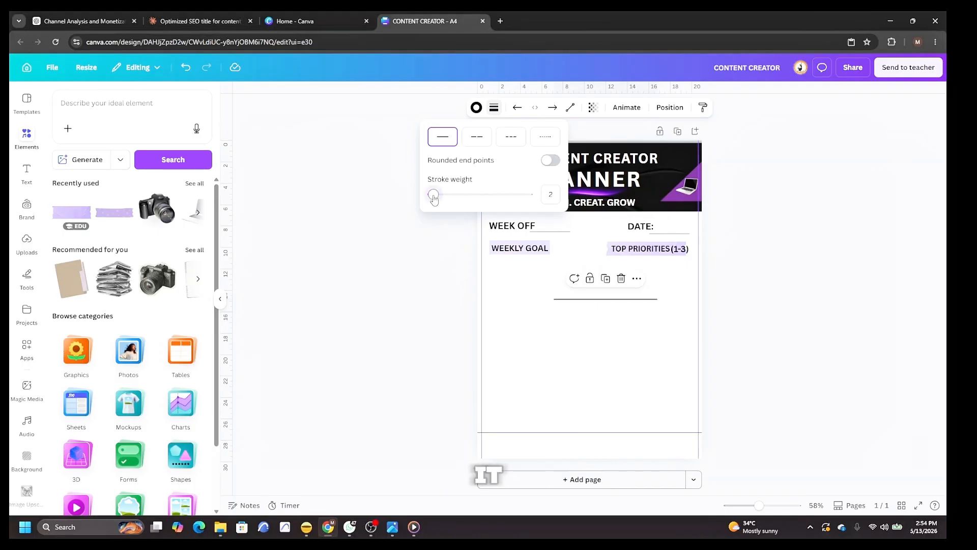
pyautogui.moveTo(614, 298)
pyautogui.mouseDown()
pyautogui.moveTo(547, 269)
pyautogui.moveTo(544, 256)
pyautogui.mouseUp()
# Duplicate the line and place the copy a row lower under WEEKLY GOAL.
pyautogui.rightClick(531, 260)
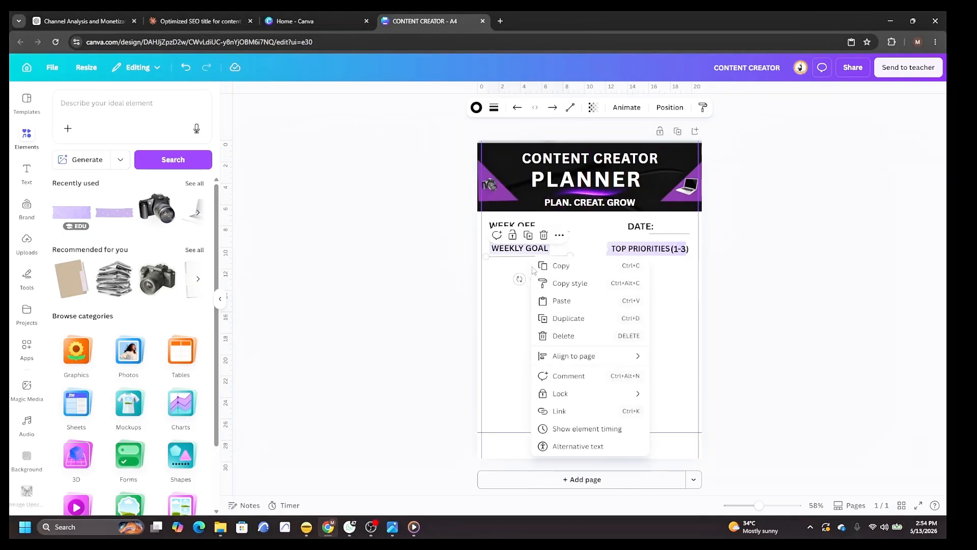
pyautogui.click(574, 319)
pyautogui.click(533, 285)
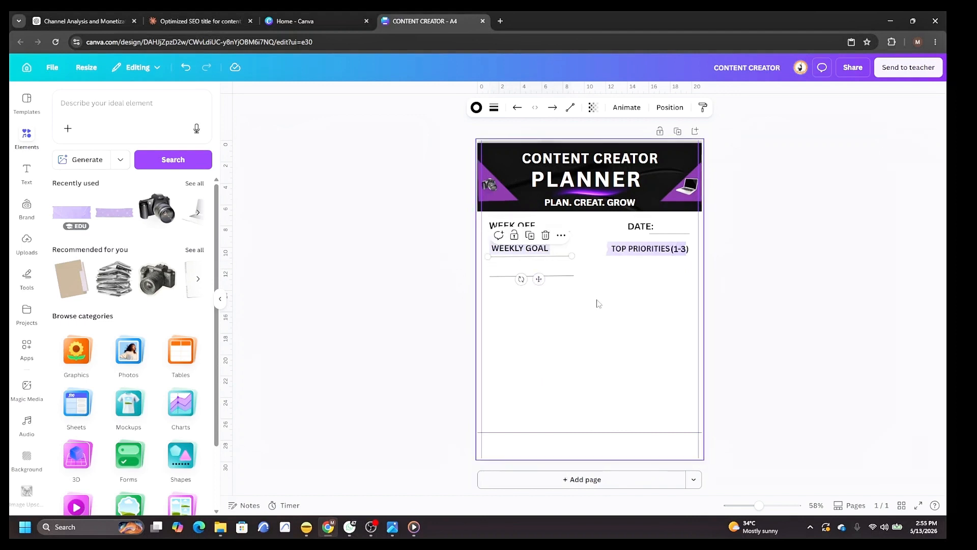
pyautogui.moveTo(532, 277); pyautogui.dragTo(532, 292)
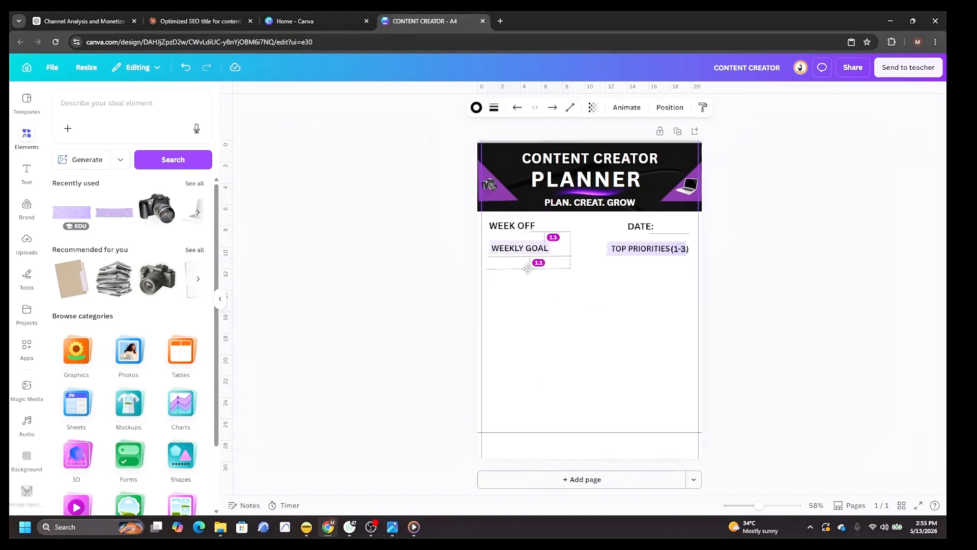
# Duplicate the lines to make two writing rules under TOP PRIORITIES (1-3).
pyautogui.rightClick(532, 293)
pyautogui.click(570, 355)
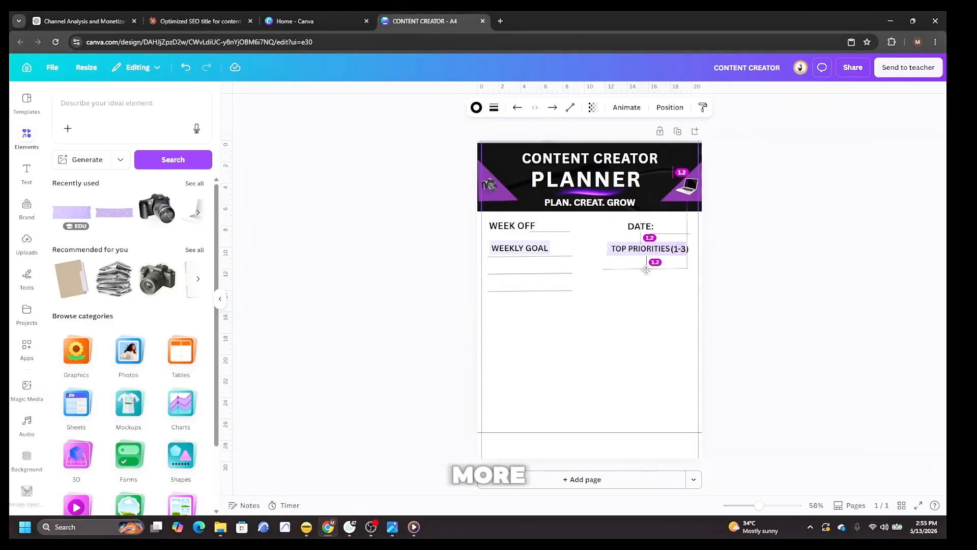
pyautogui.moveTo(649, 260); pyautogui.dragTo(631, 277)
pyautogui.rightClick(631, 278)
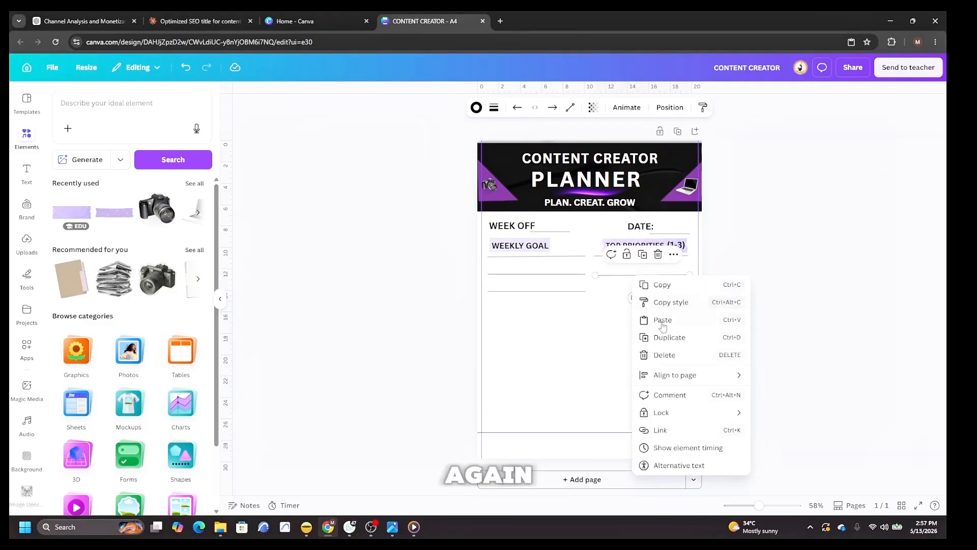
pyautogui.click(670, 337)
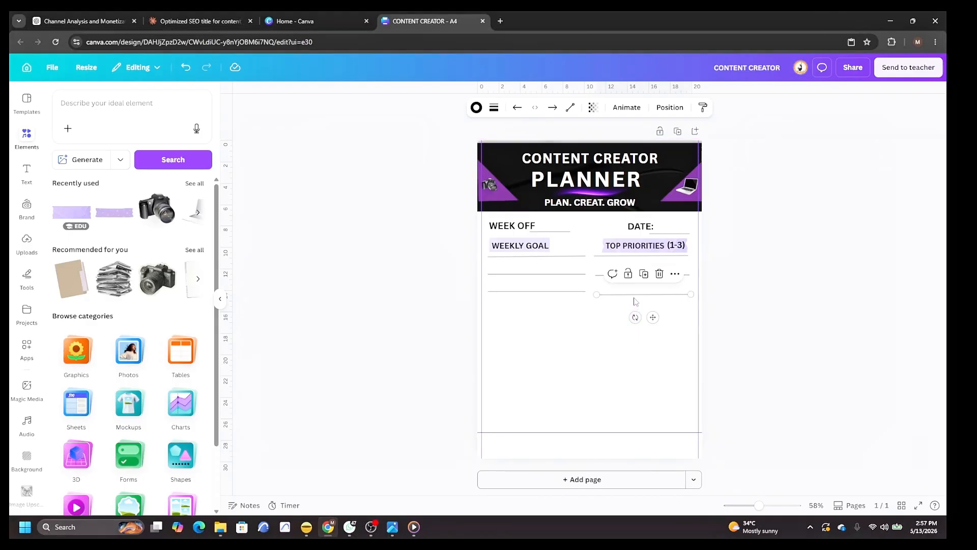
# Rotate a line copy upright and place it as the left border of the WEEKLY GOAL box.
pyautogui.moveTo(635, 299); pyautogui.dragTo(605, 359)
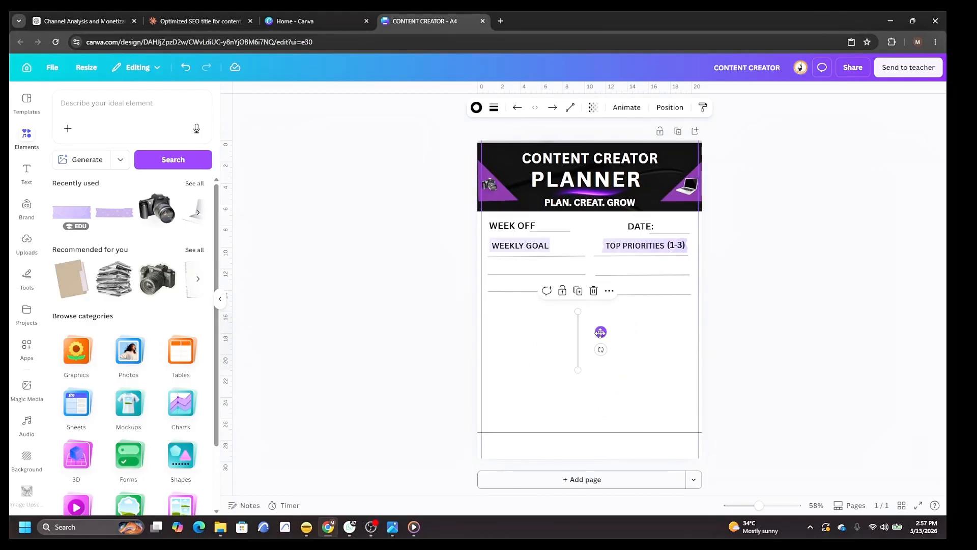
pyautogui.moveTo(600, 334); pyautogui.dragTo(511, 255)
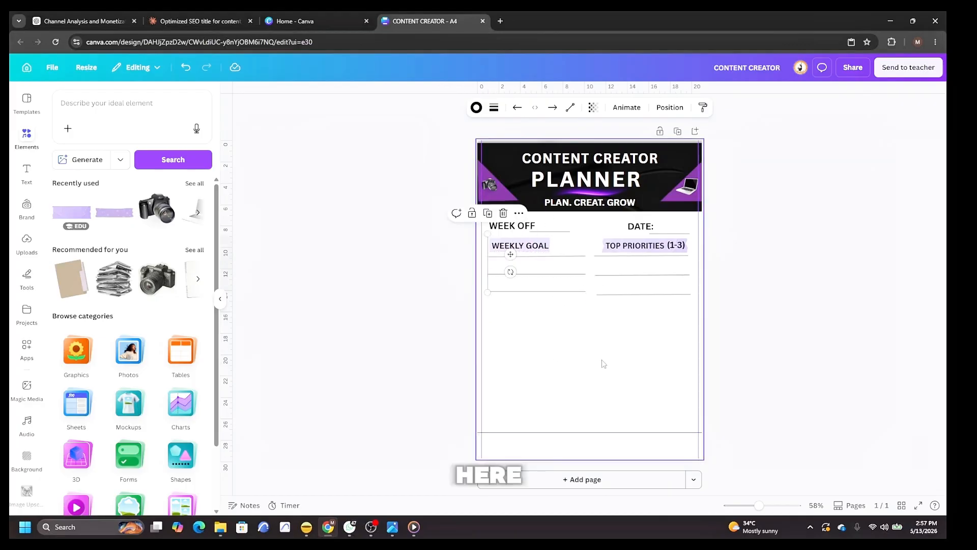
pyautogui.click(603, 364)
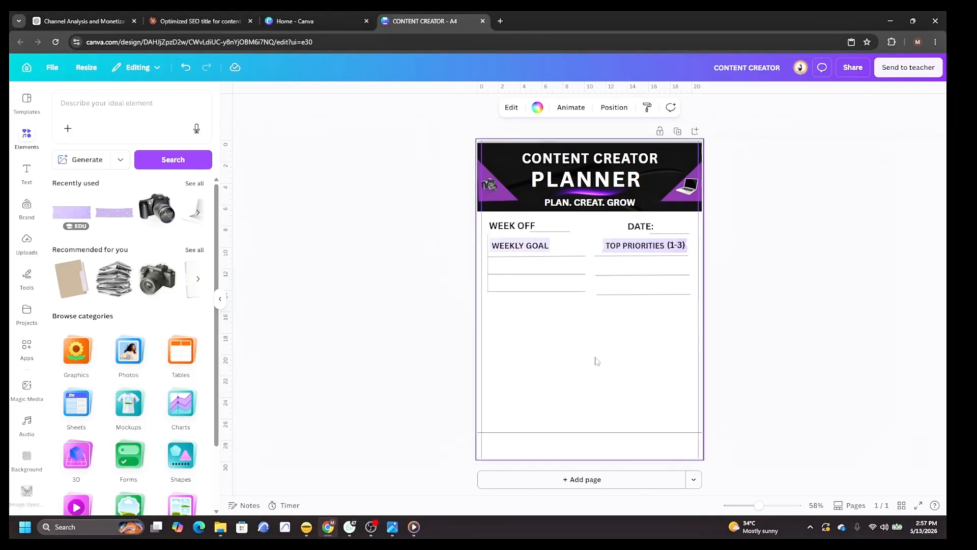
# Duplicate the vertical line and place the copy as the right border of the WEEKLY GOAL box.
pyautogui.rightClick(487, 272)
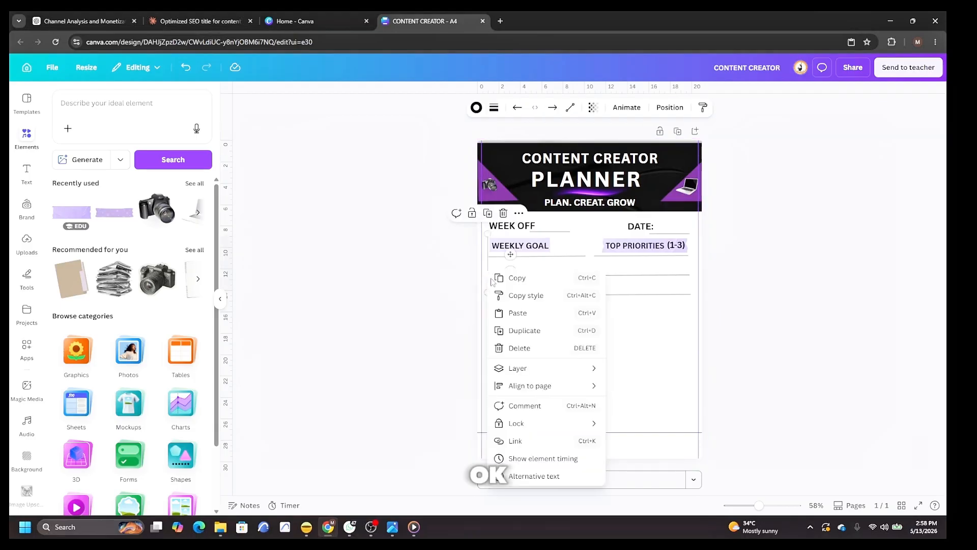
pyautogui.click(524, 330)
pyautogui.moveTo(515, 258); pyautogui.dragTo(611, 258)
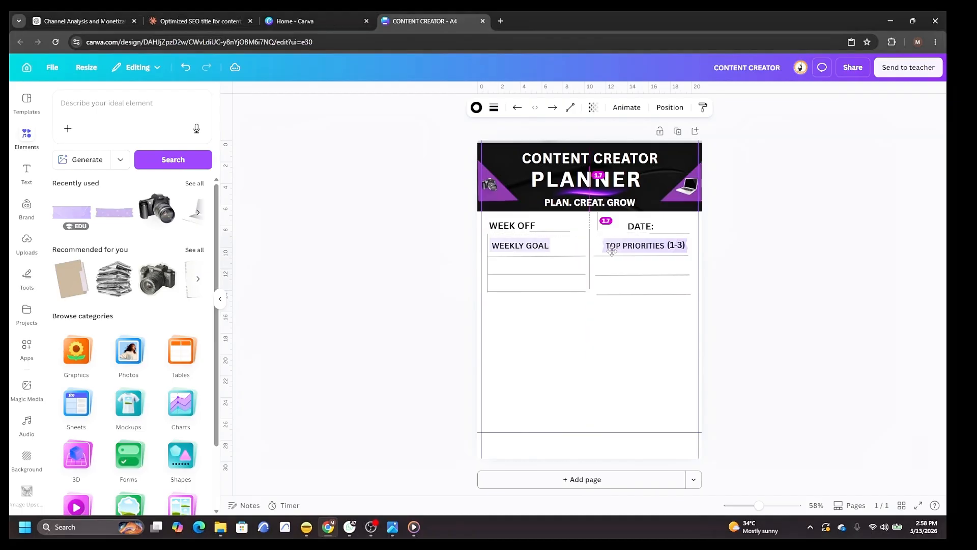
pyautogui.click(604, 361)
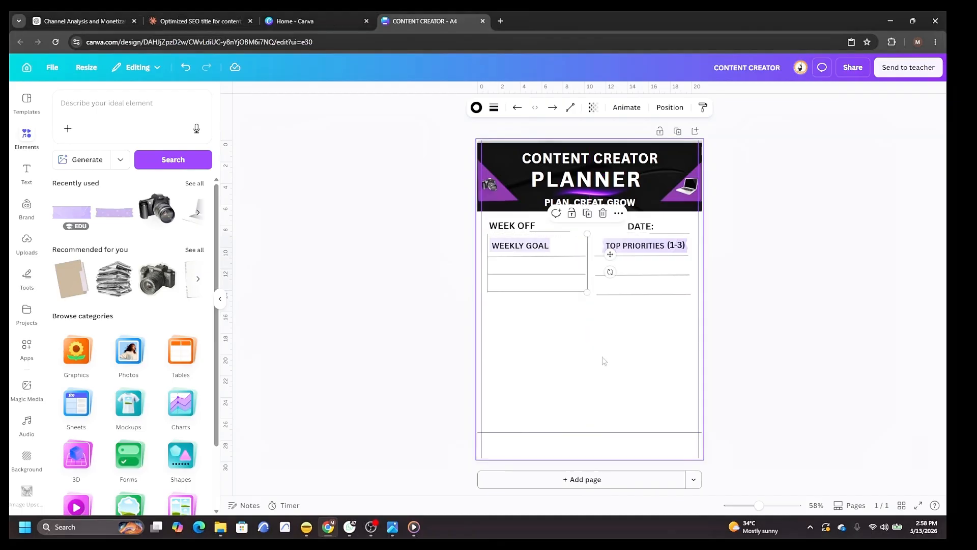
# Duplicate a horizontal line and move it up as the top border of the WEEKLY GOAL box.
pyautogui.rightClick(533, 293)
pyautogui.click(581, 355)
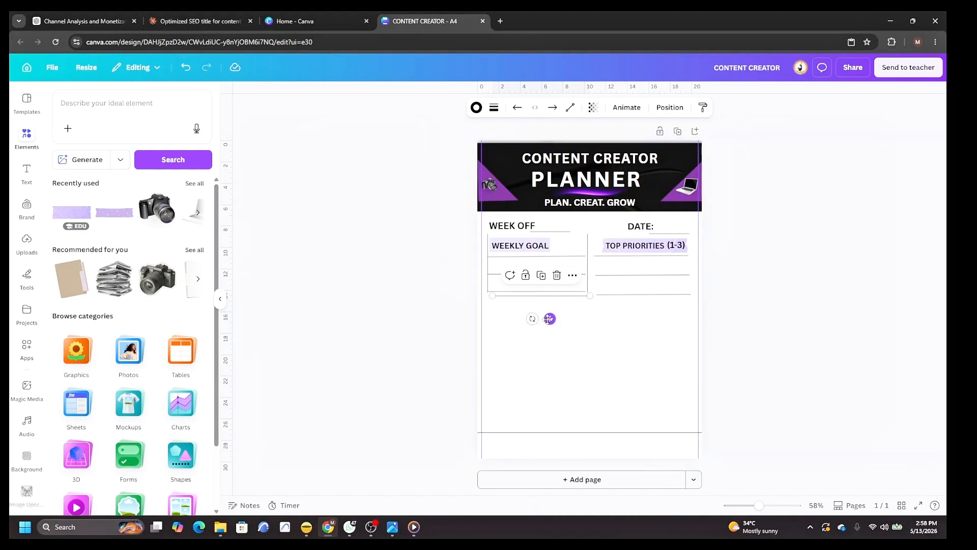
pyautogui.moveTo(549, 318); pyautogui.dragTo(542, 258)
pyautogui.click(574, 370)
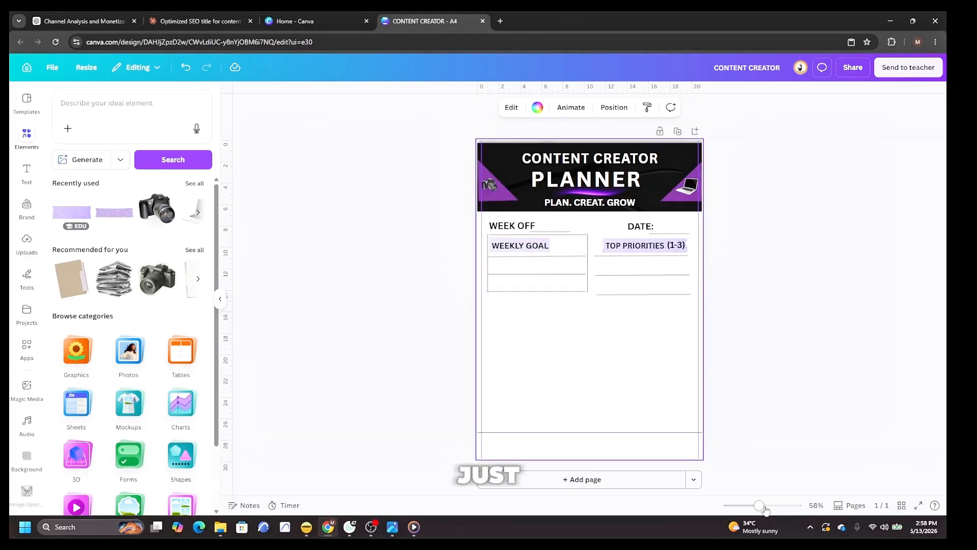
# Zoom in to inspect the header and section layout, then zoom back out to the whole page.
pyautogui.moveTo(758, 505); pyautogui.dragTo(772, 506)
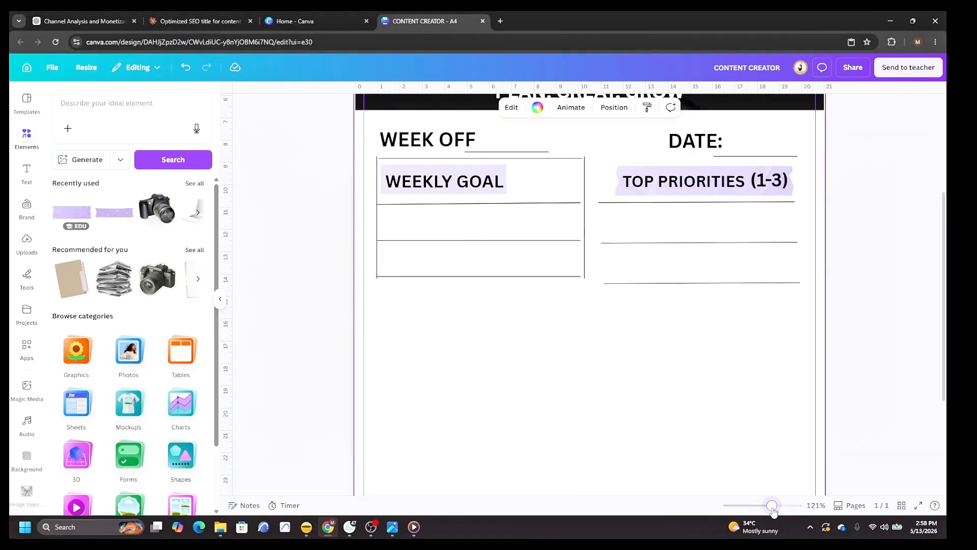
pyautogui.scroll(3, 522, 305)
pyautogui.click(521, 304)
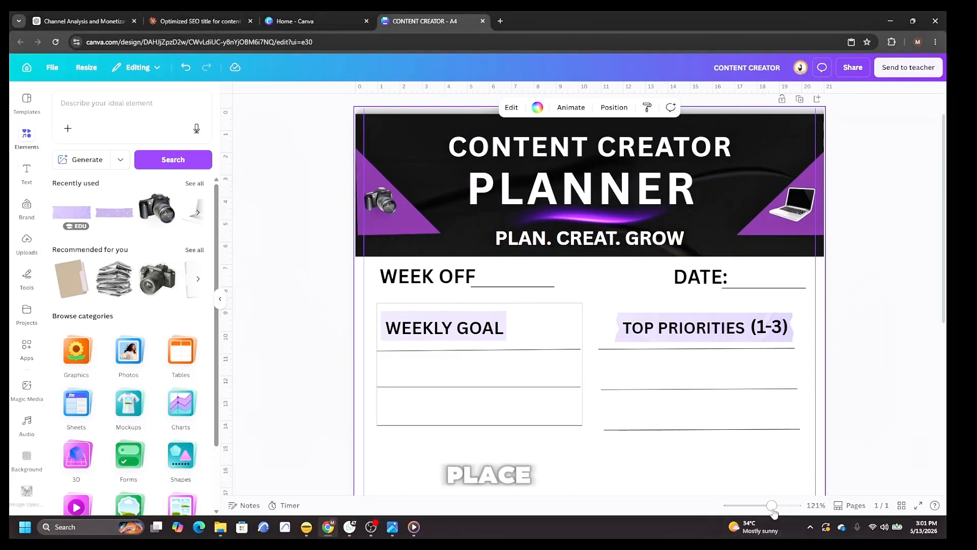
pyautogui.moveTo(772, 505); pyautogui.dragTo(759, 505)
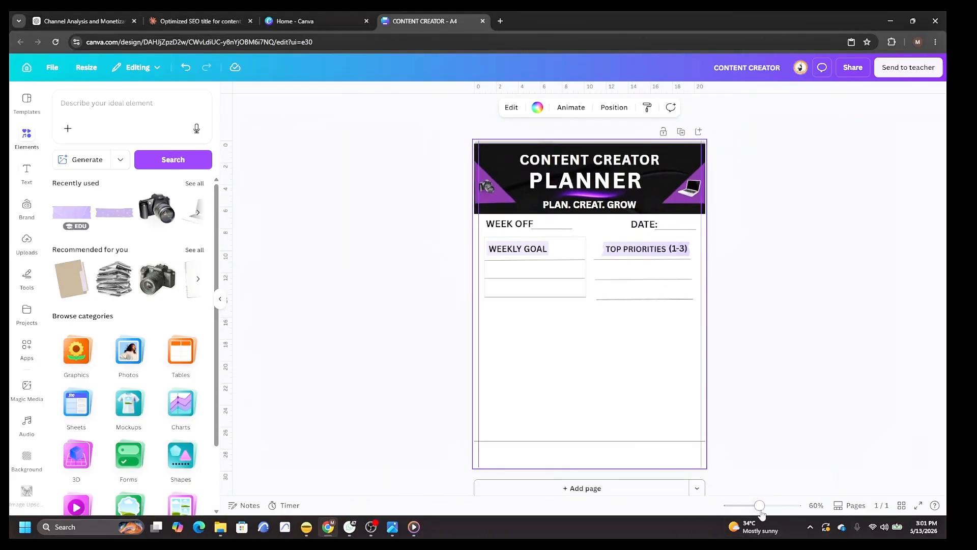
# Add a subheading text box below TOP PRIORITIES and change its text to "1.".
pyautogui.click(26, 172)
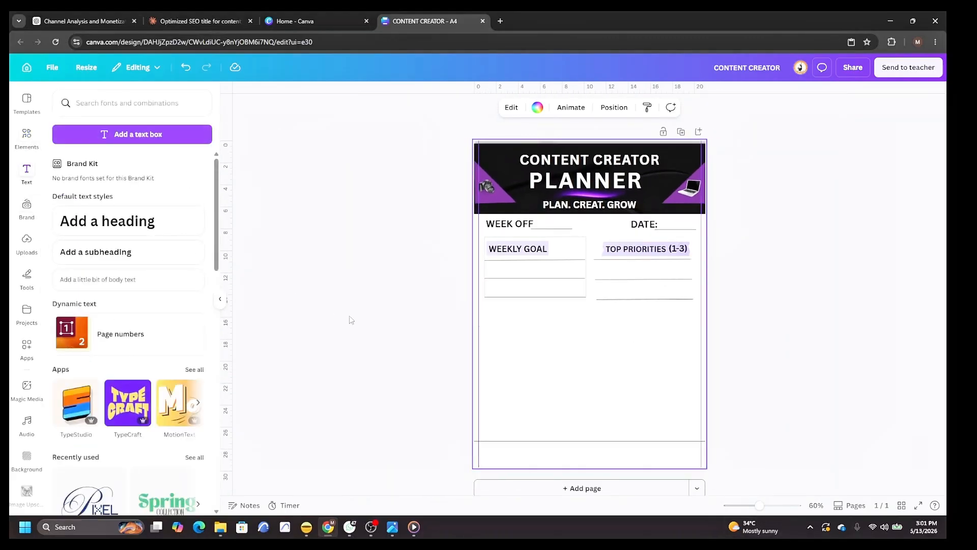
pyautogui.click(113, 256)
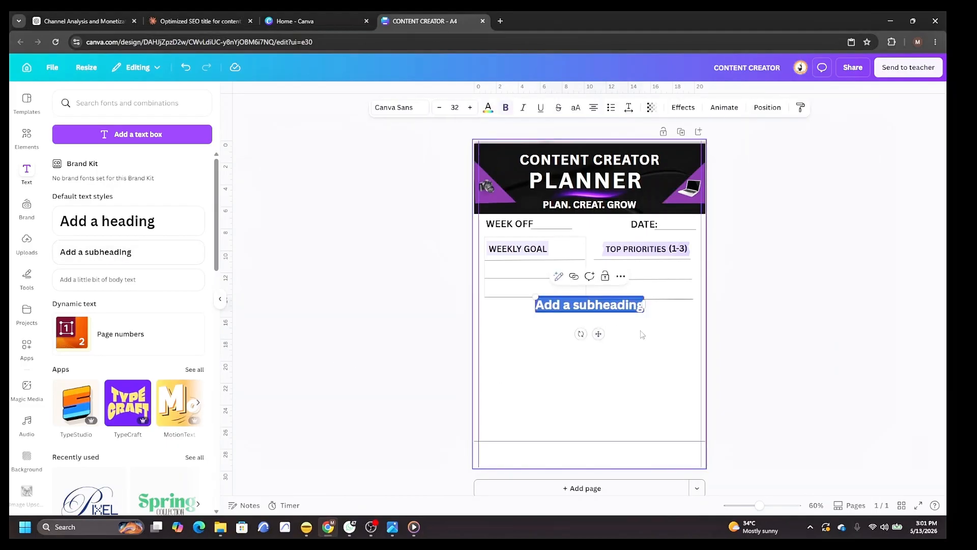
pyautogui.moveTo(644, 305); pyautogui.dragTo(671, 304)
pyautogui.press('BackSpace')
pyautogui.write('1')
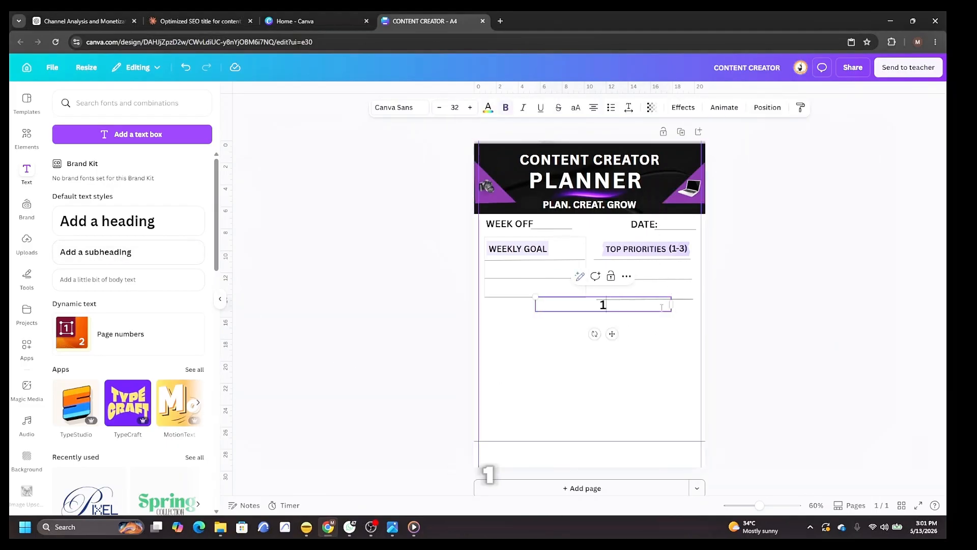
pyautogui.write('.')
pyautogui.click(615, 332)
# Duplicate the "1." text twice, moving the copies down the page.
pyautogui.rightClick(608, 310)
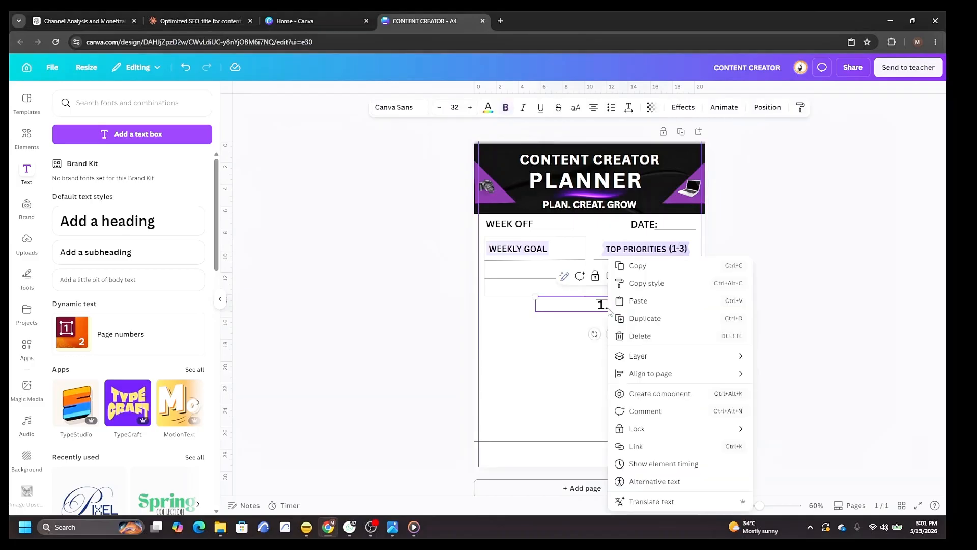
pyautogui.click(645, 319)
pyautogui.moveTo(630, 309); pyautogui.dragTo(621, 356)
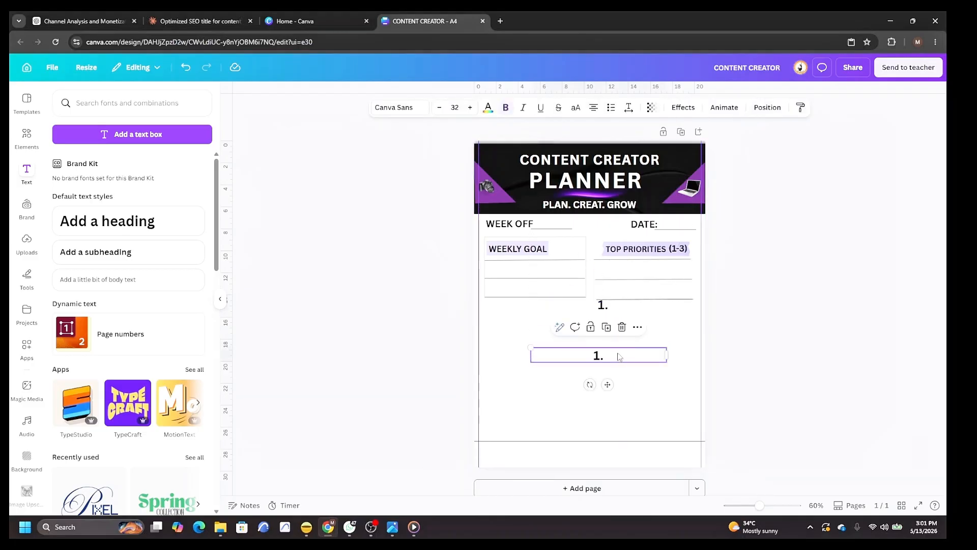
pyautogui.rightClick(624, 362)
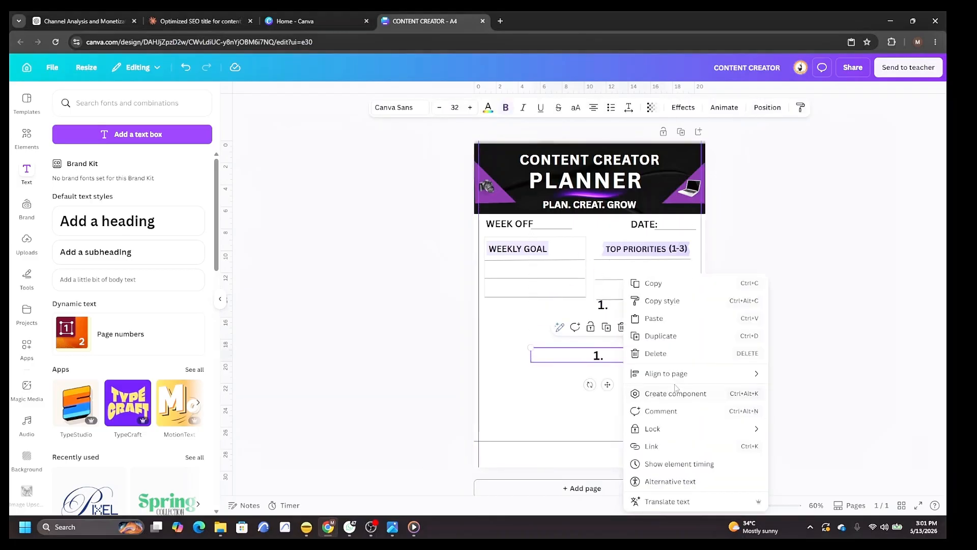
pyautogui.click(661, 337)
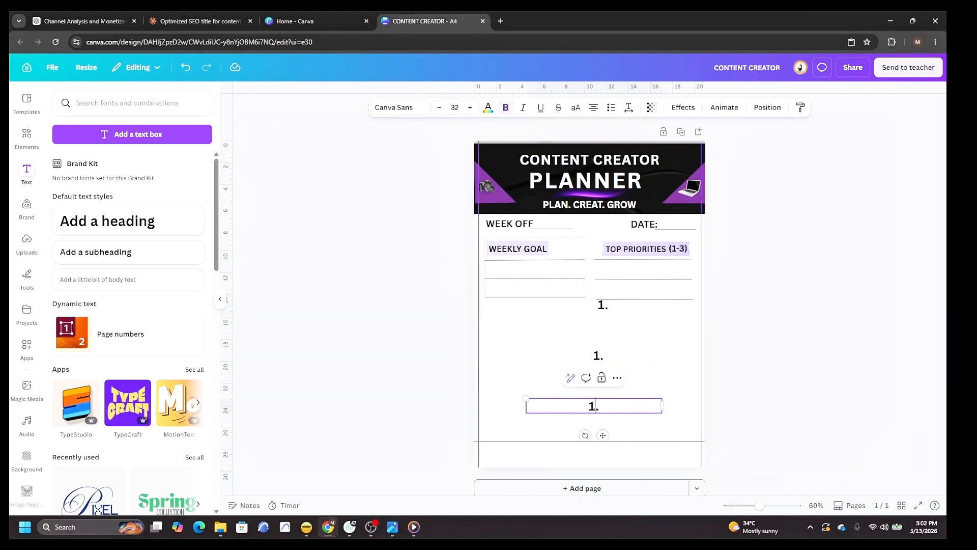
# Renumber the copies as "3." and "2.".
pyautogui.press('BackSpace')
pyautogui.write('3')
pyautogui.click(599, 355)
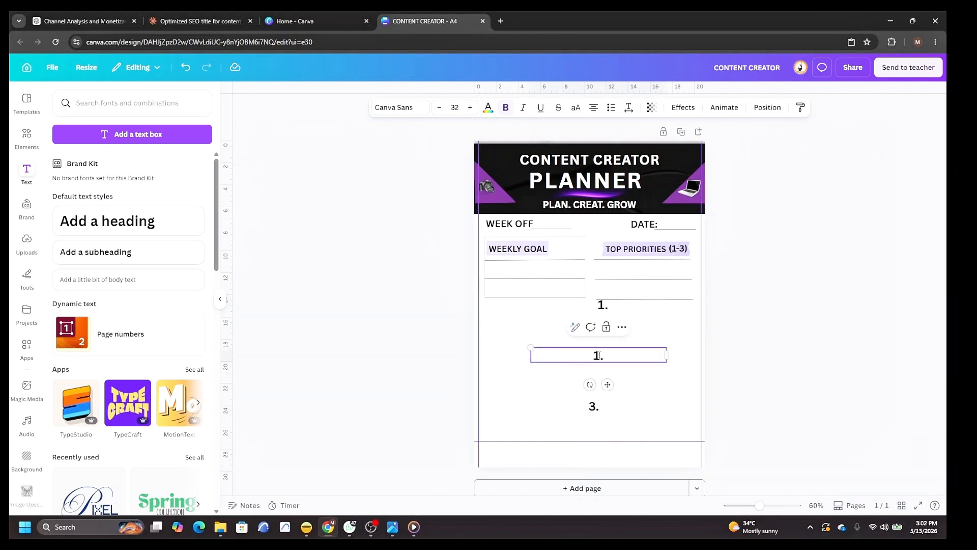
pyautogui.click(599, 355)
pyautogui.press('BackSpace')
pyautogui.write('2')
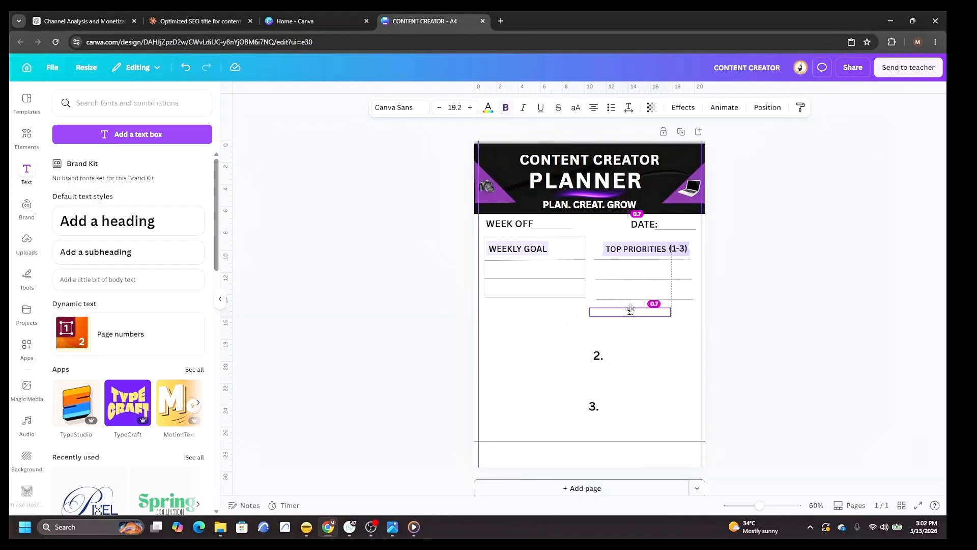
# Move the three numbers into the TOP PRIORITIES section, stacked beneath its heading.
pyautogui.moveTo(630, 310); pyautogui.dragTo(609, 269)
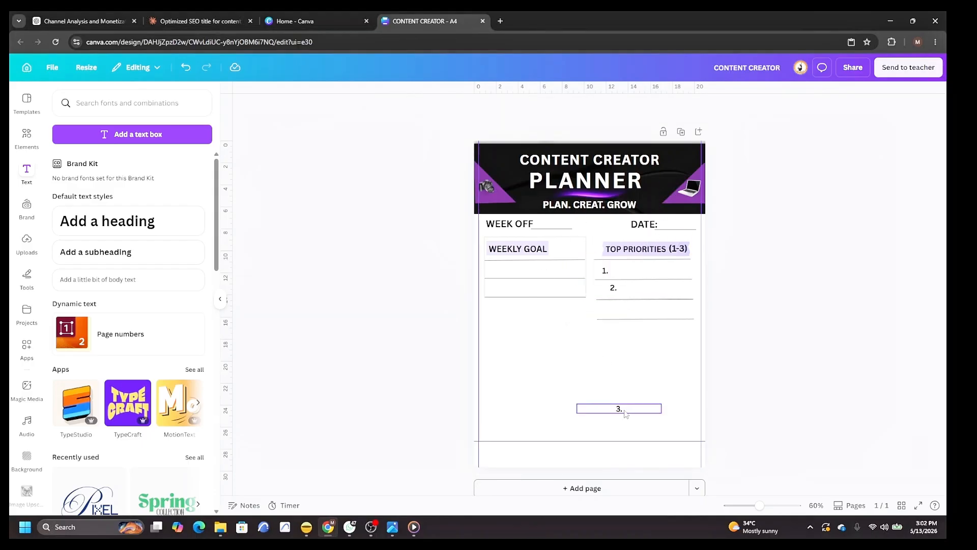
pyautogui.moveTo(623, 409); pyautogui.dragTo(616, 310)
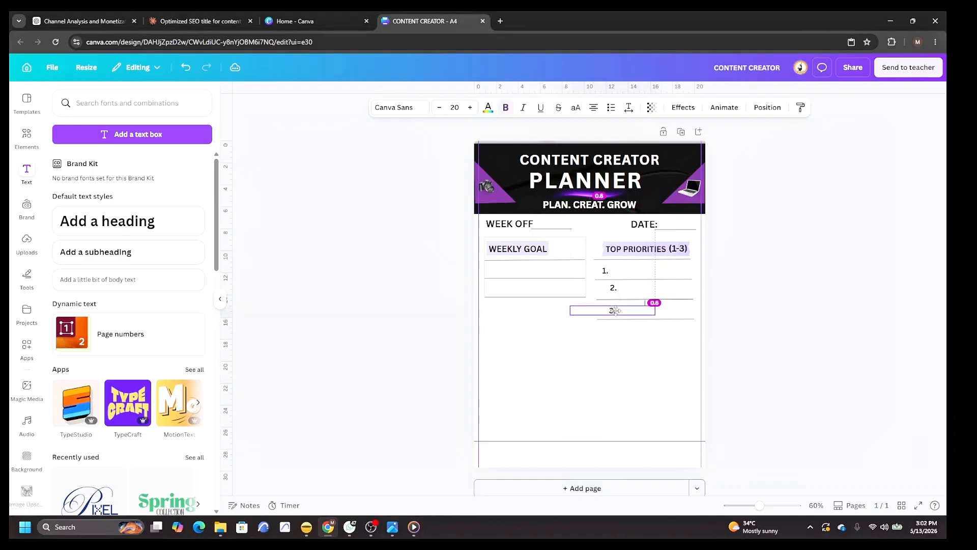
pyautogui.moveTo(613, 288); pyautogui.dragTo(605, 291)
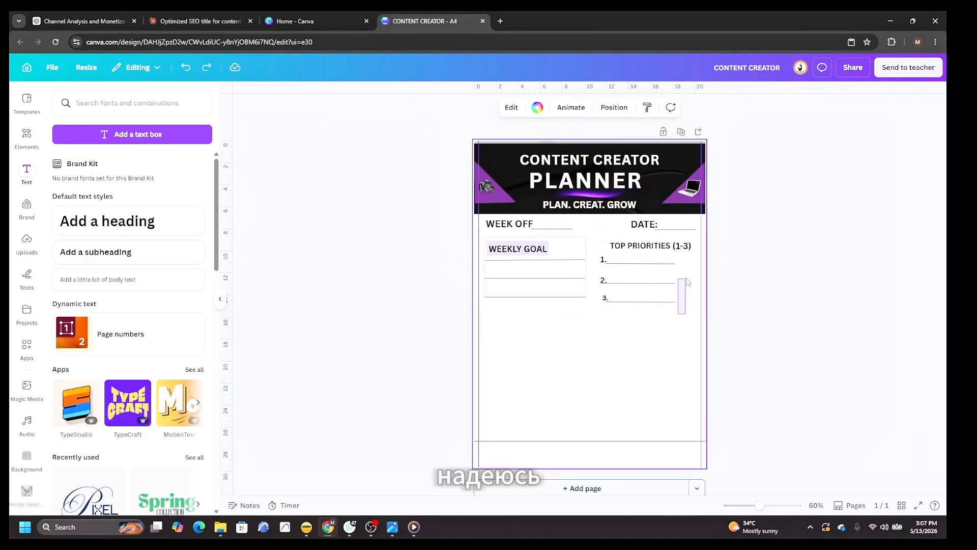
# Select the three answer lines in TOP PRIORITIES and apply Tidy up to space them evenly.
pyautogui.moveTo(685, 278); pyautogui.dragTo(666, 260)
pyautogui.click(667, 109)
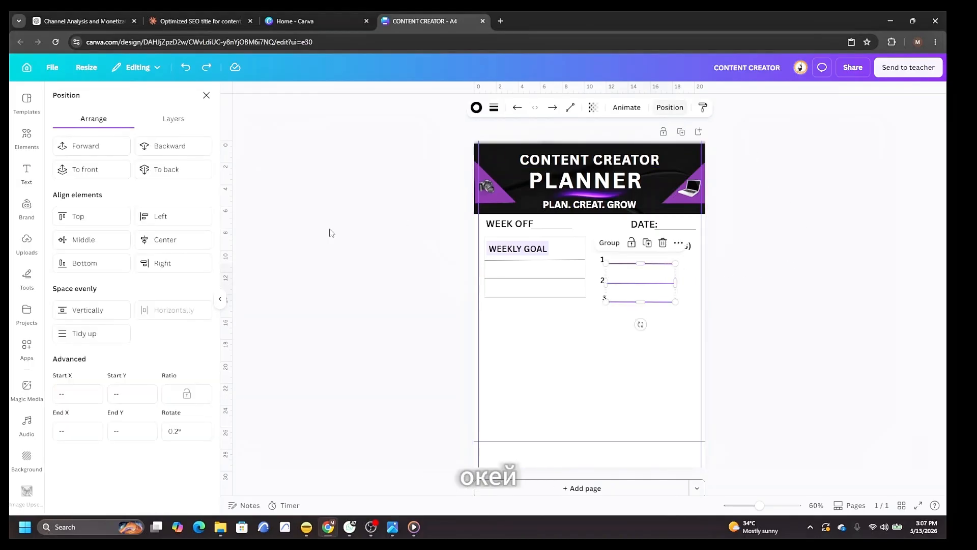
pyautogui.click(83, 335)
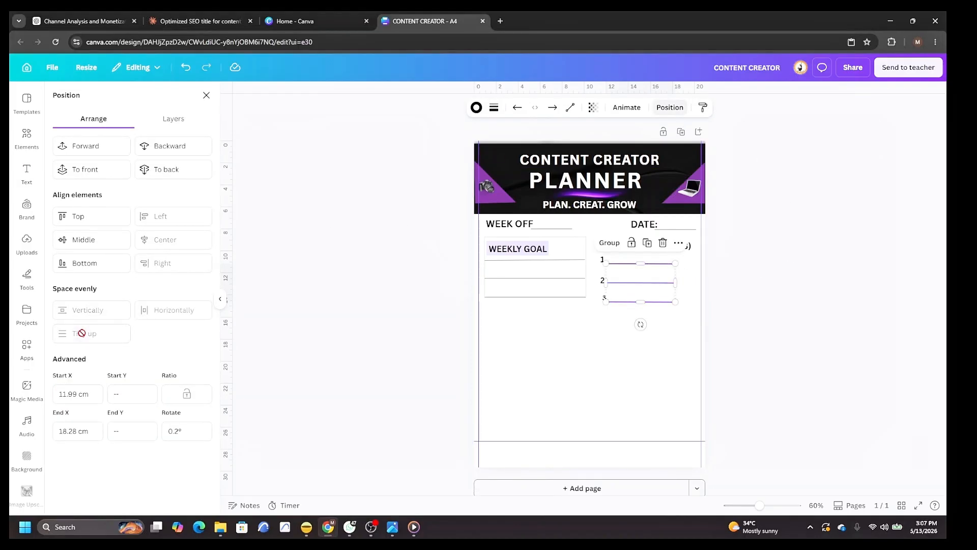
pyautogui.click(828, 356)
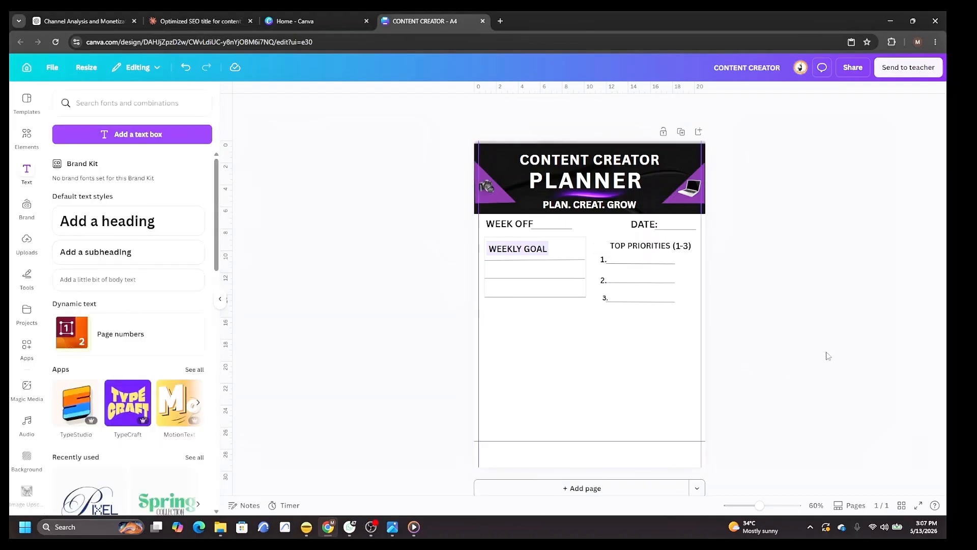
# Select the three number labels and apply Tidy up to align them.
pyautogui.moveTo(597, 302); pyautogui.dragTo(602, 300)
pyautogui.click(767, 108)
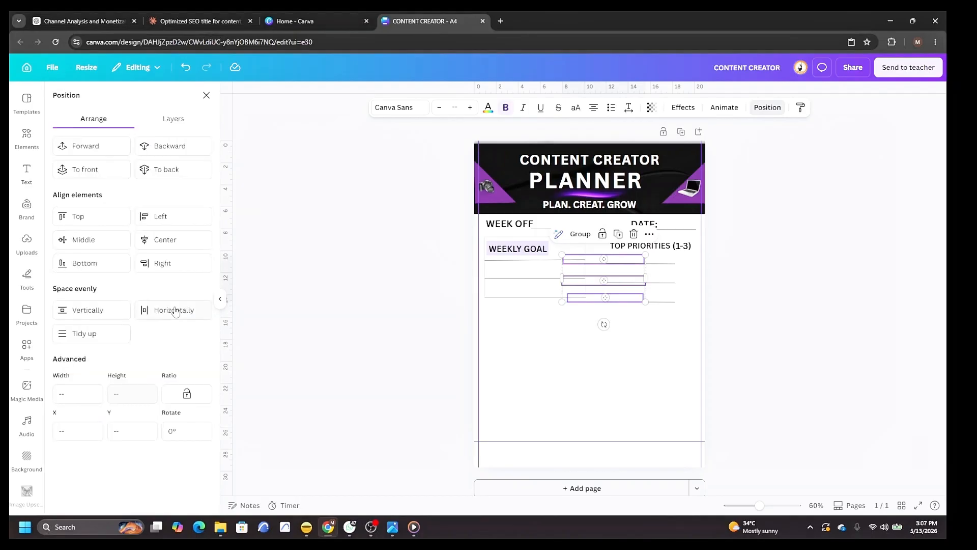
pyautogui.click(83, 333)
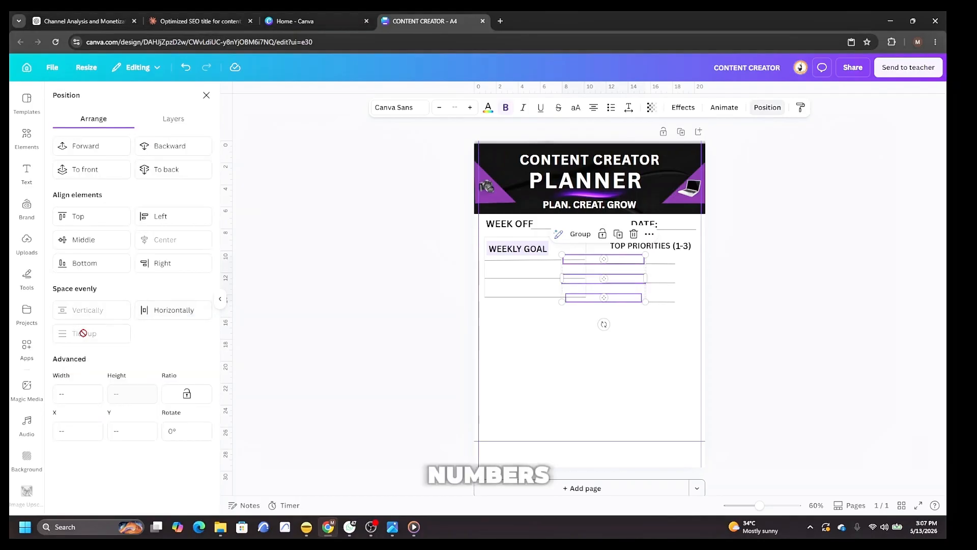
pyautogui.click(384, 350)
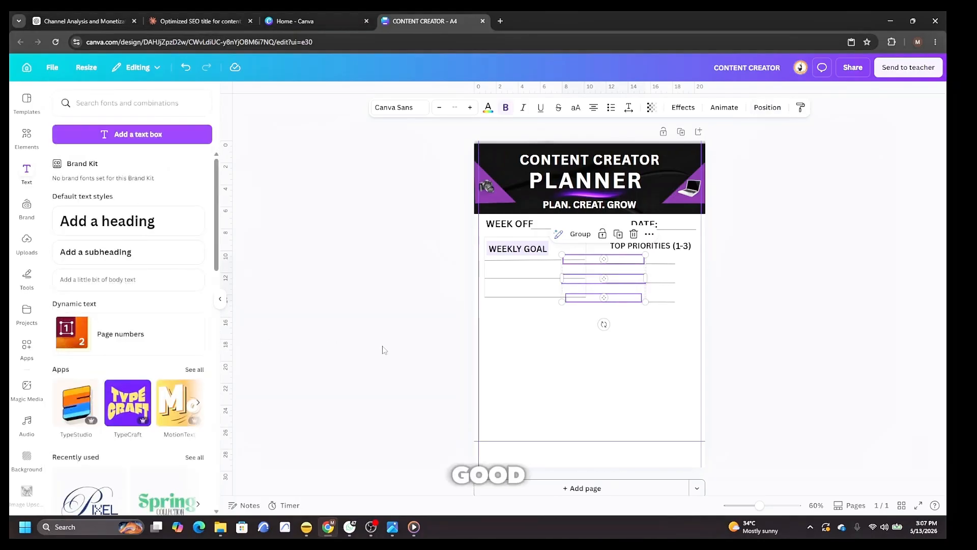
# Duplicate the third answer line, rotate the copy upright and place it as the TOP PRIORITIES box's left border.
pyautogui.rightClick(647, 301)
pyautogui.click(691, 361)
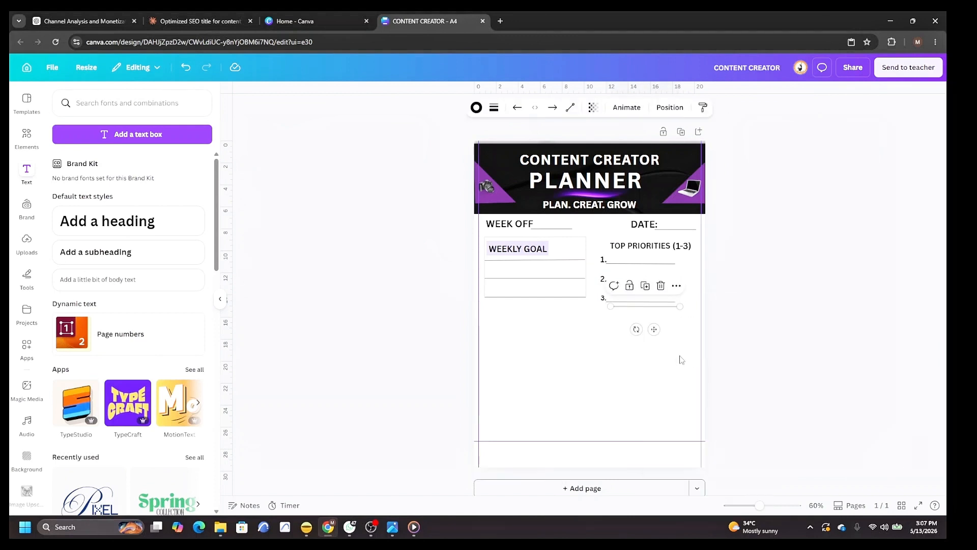
pyautogui.moveTo(639, 307); pyautogui.dragTo(663, 352)
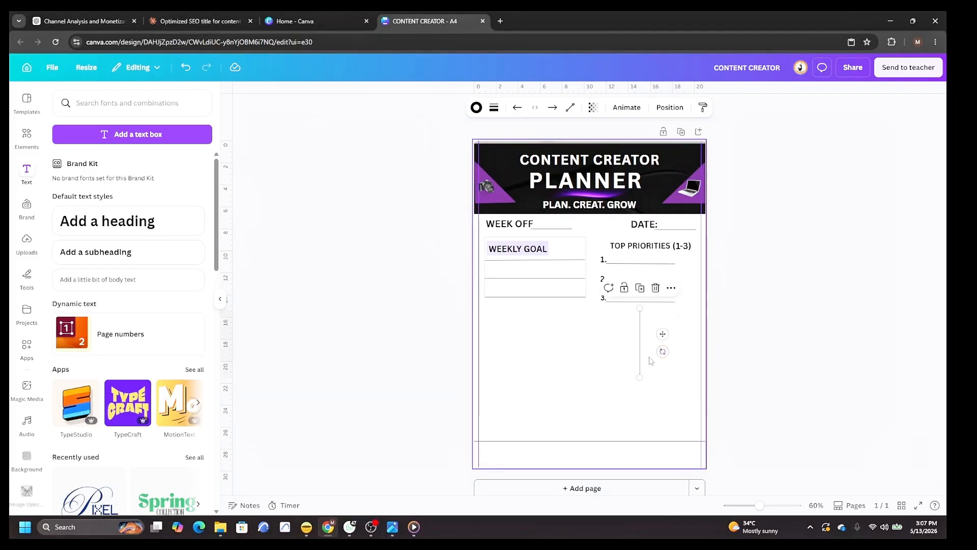
pyautogui.moveTo(641, 355); pyautogui.dragTo(593, 277)
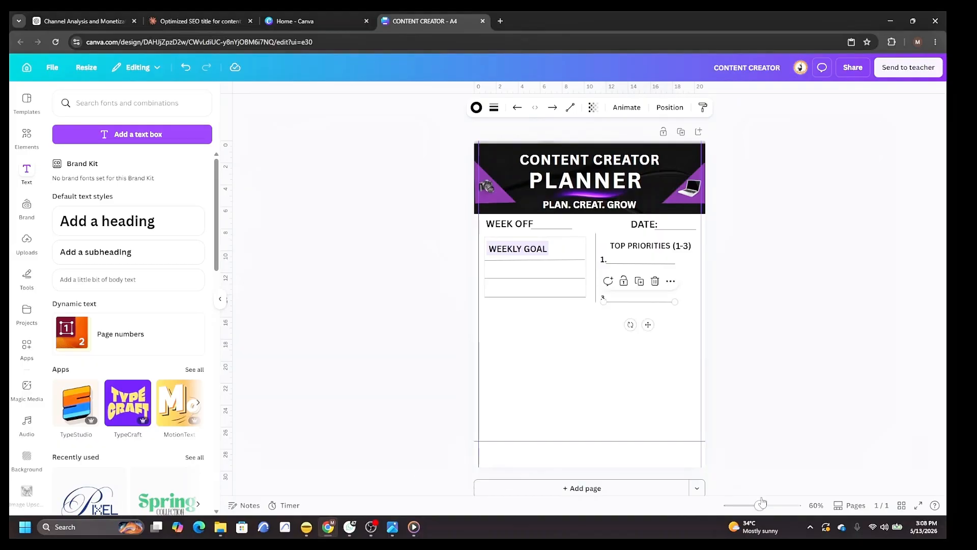
# Extend the line under item 3 to the page's right margin as the box's bottom border.
pyautogui.moveTo(760, 508); pyautogui.dragTo(776, 507)
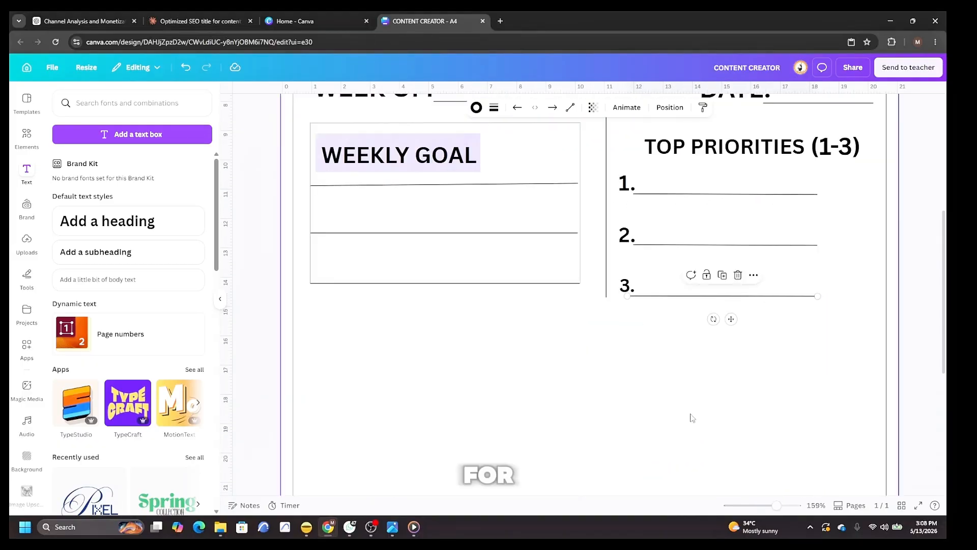
pyautogui.scroll(1, 688, 404)
pyautogui.scroll(-1, 680, 397)
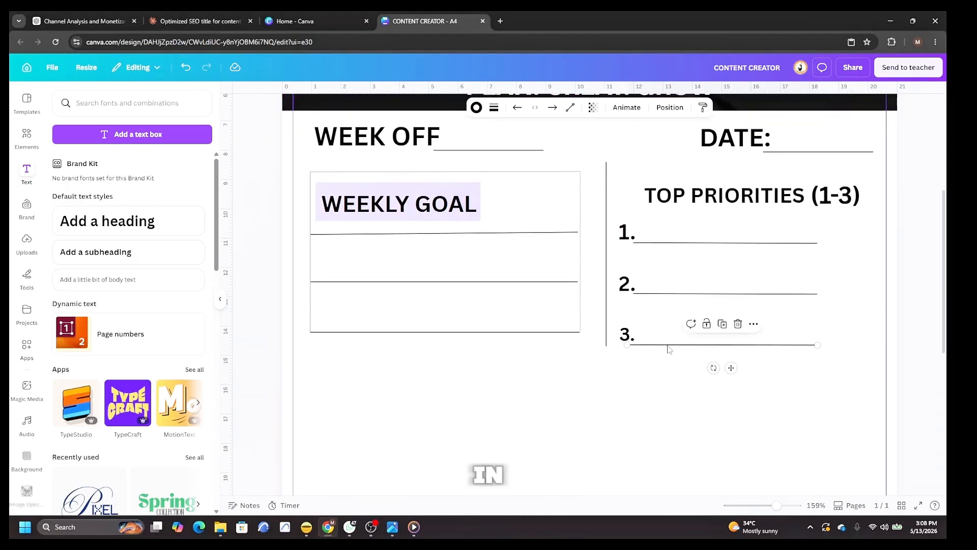
pyautogui.moveTo(818, 345); pyautogui.dragTo(873, 339)
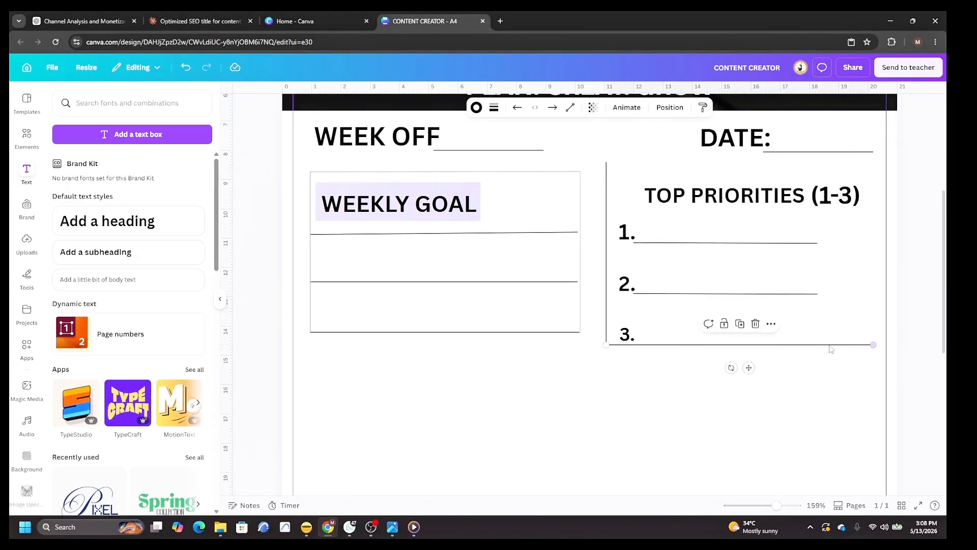
# Duplicate the bottom line and move the copy up as the TOP PRIORITIES box's top border.
pyautogui.rightClick(748, 353)
pyautogui.click(747, 361)
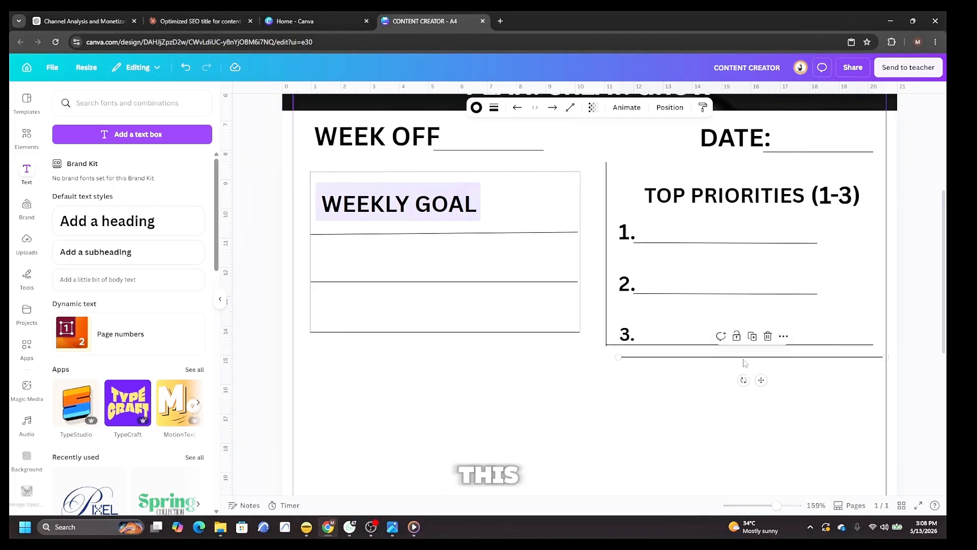
pyautogui.moveTo(743, 356); pyautogui.dragTo(731, 177)
# Duplicate the left border line and move the copy to the right edge as the box's right border.
pyautogui.click(607, 252)
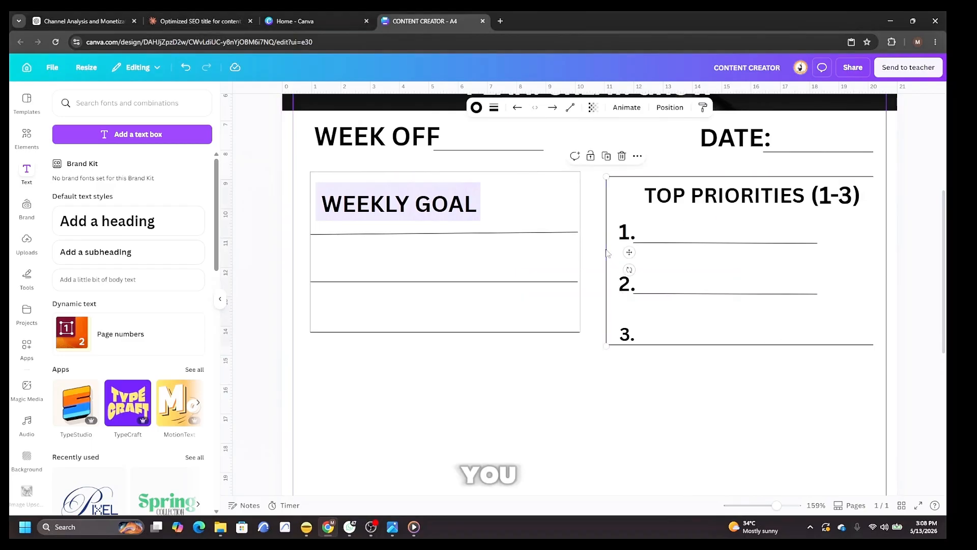
pyautogui.rightClick(608, 253)
pyautogui.click(650, 312)
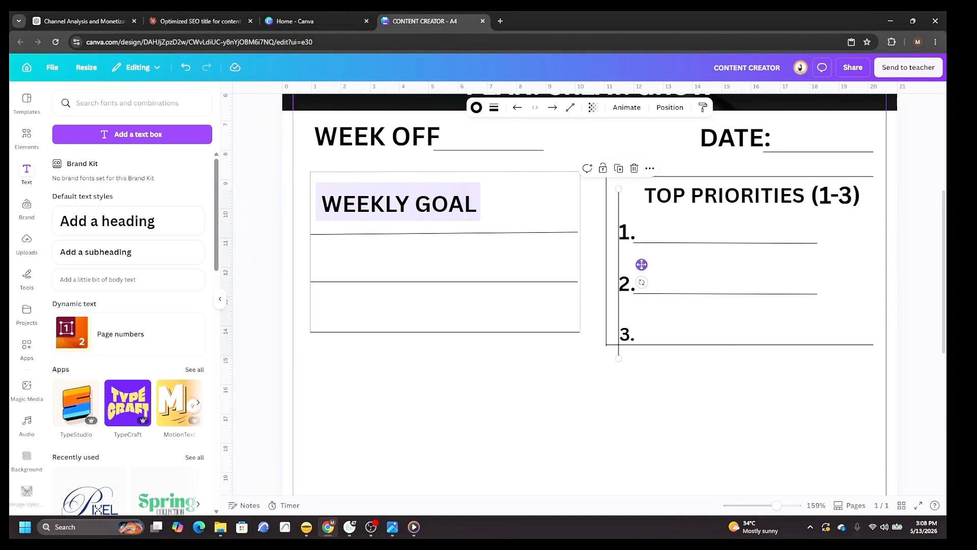
pyautogui.moveTo(641, 264); pyautogui.dragTo(896, 247)
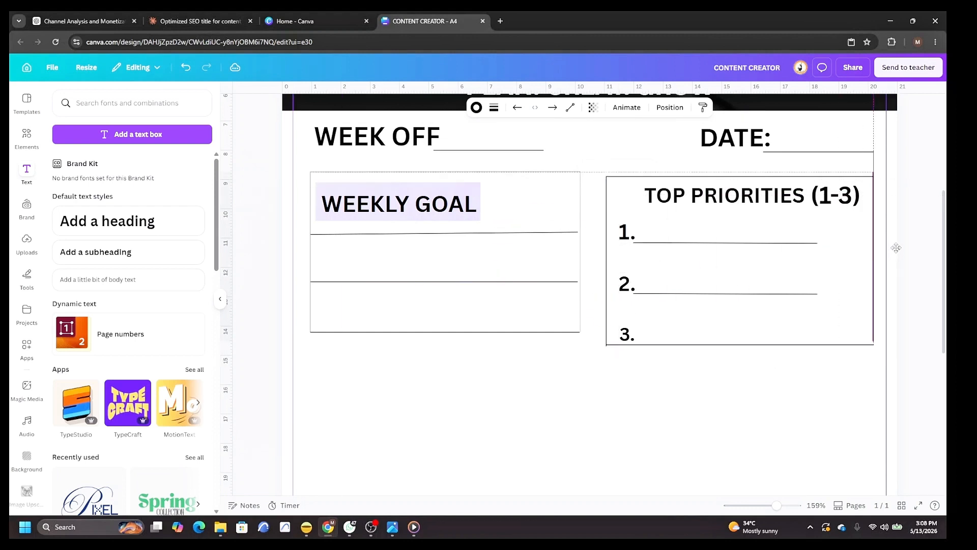
pyautogui.click(798, 430)
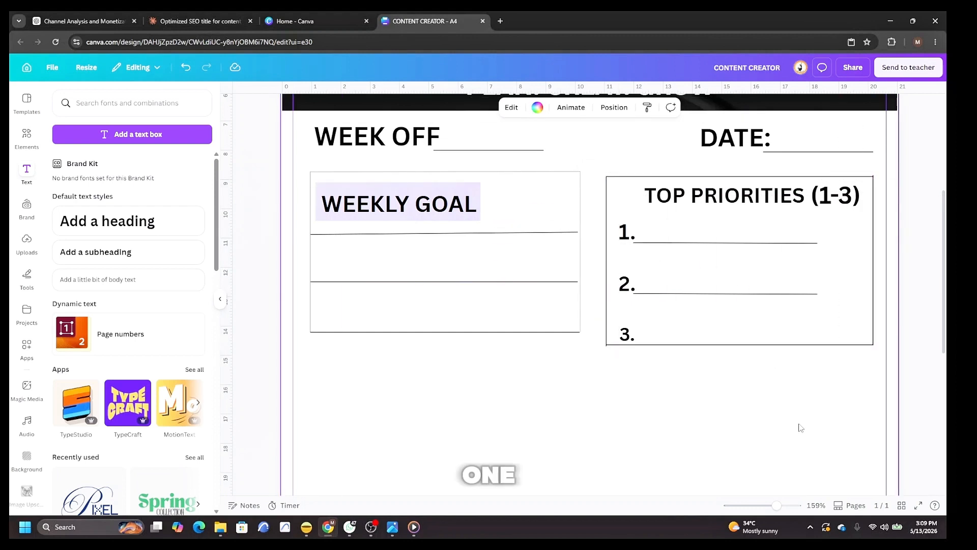
# Lengthen the answer lines for items 1 and 2 to match the third line.
pyautogui.click(814, 243)
pyautogui.moveTo(817, 243); pyautogui.dragTo(850, 242)
pyautogui.click(817, 293)
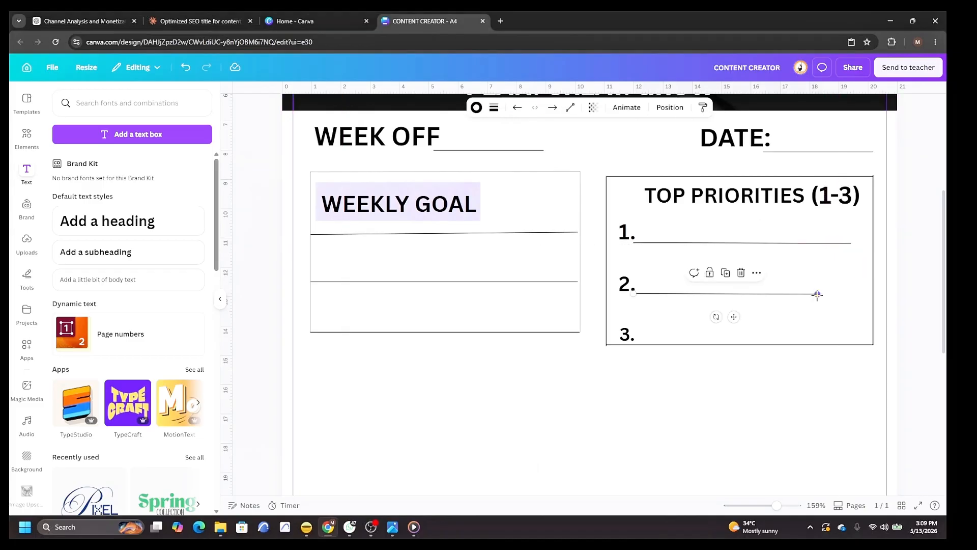
pyautogui.moveTo(817, 293); pyautogui.dragTo(850, 295)
# Duplicate the item 1 line and move the copy up as a divider under the TOP PRIORITIES heading.
pyautogui.rightClick(753, 243)
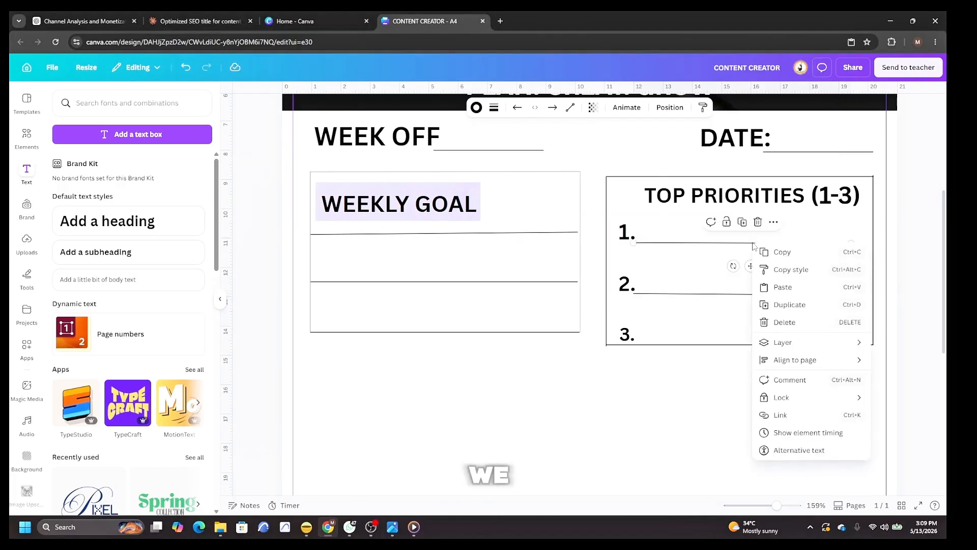
pyautogui.click(790, 304)
pyautogui.moveTo(753, 255); pyautogui.dragTo(754, 208)
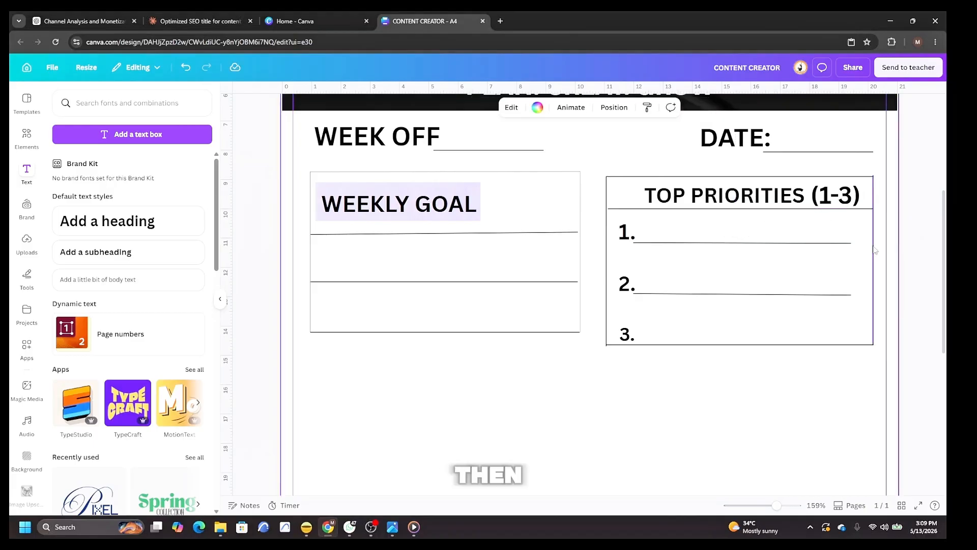
# Set the transparency of the TOP PRIORITIES box's right border line to 22.
pyautogui.click(874, 250)
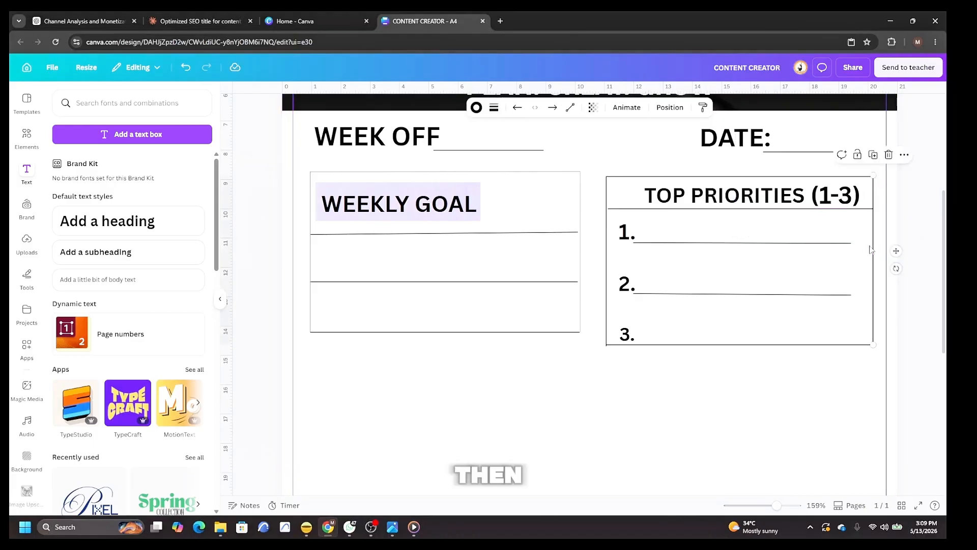
pyautogui.click(593, 108)
pyautogui.moveTo(619, 148); pyautogui.dragTo(557, 155)
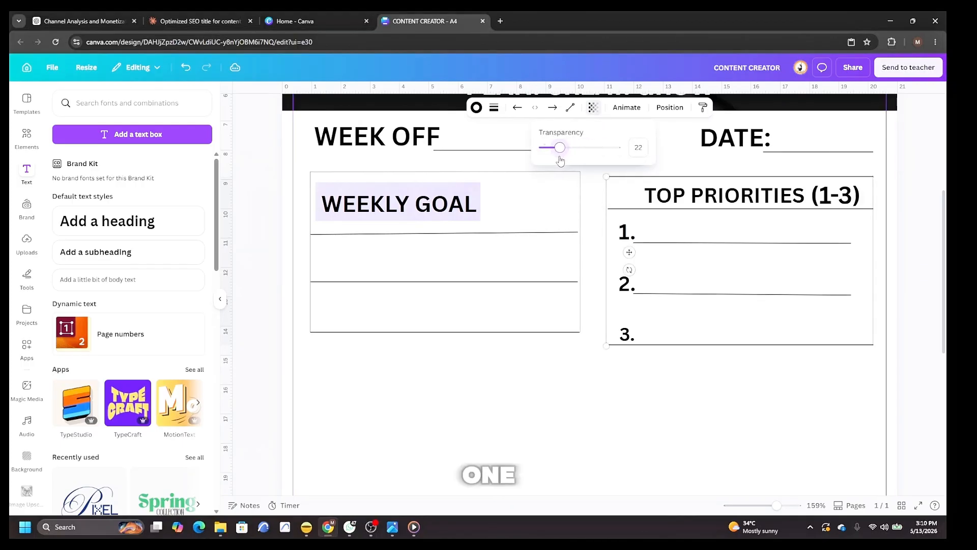
# Adjust the transparency of the box's top border line with the slider.
pyautogui.click(747, 176)
pyautogui.click(593, 107)
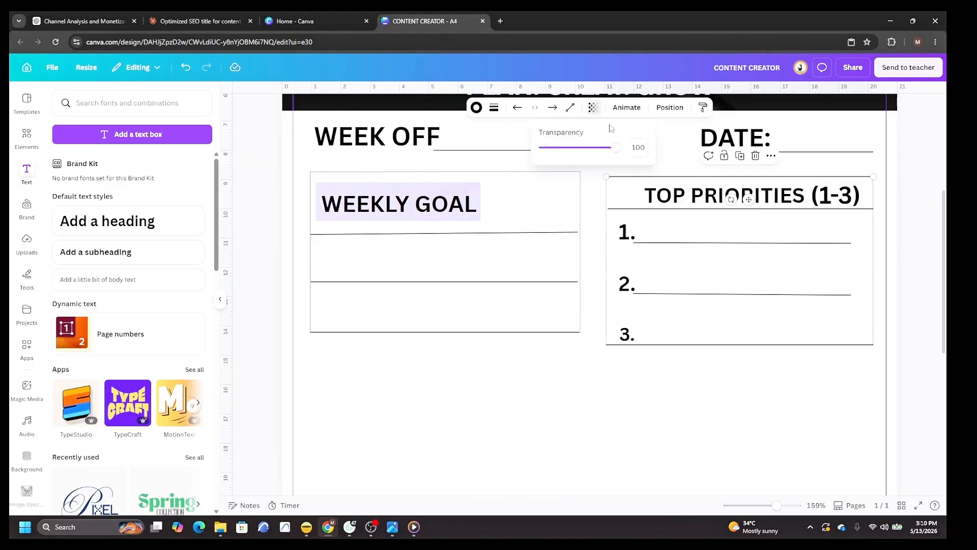
pyautogui.moveTo(612, 152); pyautogui.dragTo(580, 156)
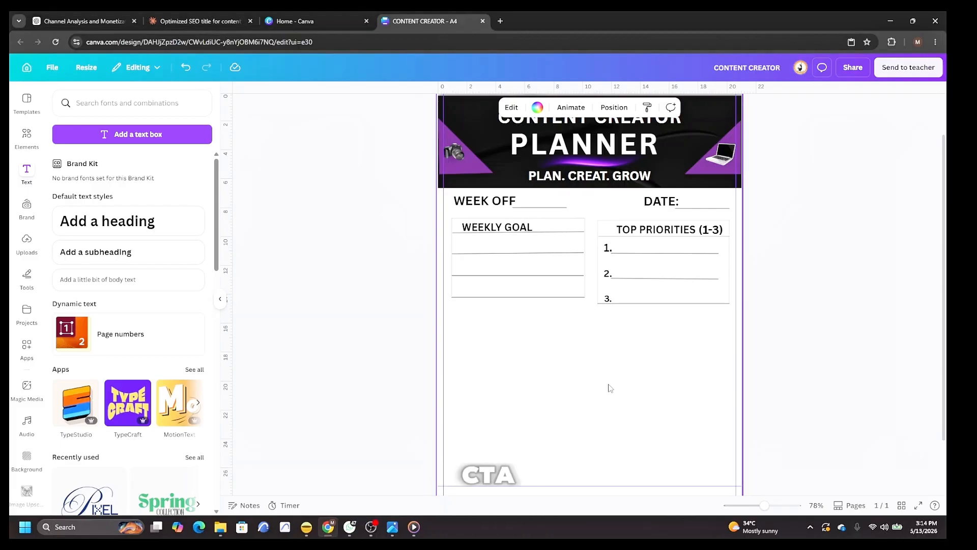
# Add a heading reading DAY PLATFORM VIDEO TITLE TOPIC STTUS CTR below the boxes and widen it onto one line.
pyautogui.click(94, 225)
pyautogui.write('D')
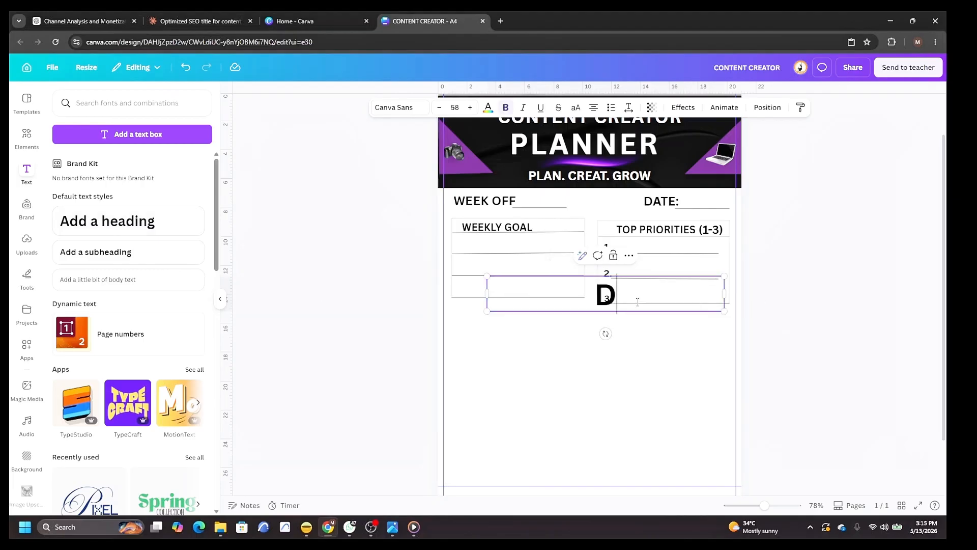
pyautogui.write('AY   PL')
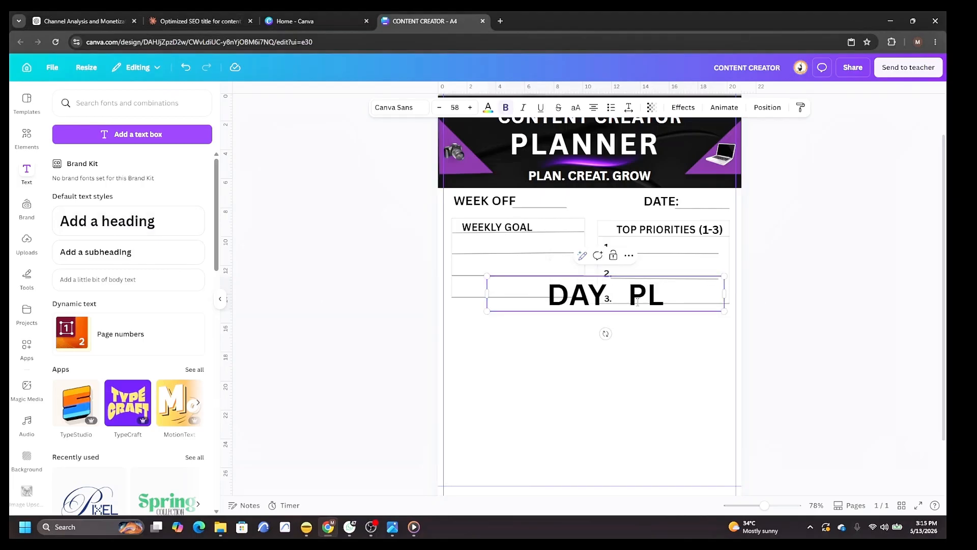
pyautogui.write('ATFORM   VIDEO TITLE   TOPIC  STTUS    CTR')
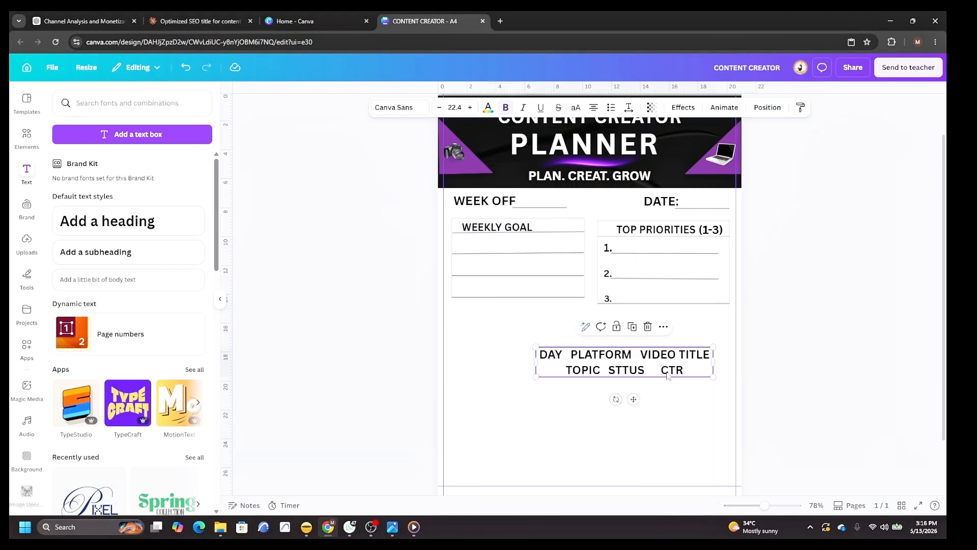
pyautogui.moveTo(712, 362); pyautogui.dragTo(730, 366)
pyautogui.moveTo(766, 362); pyautogui.dragTo(778, 359)
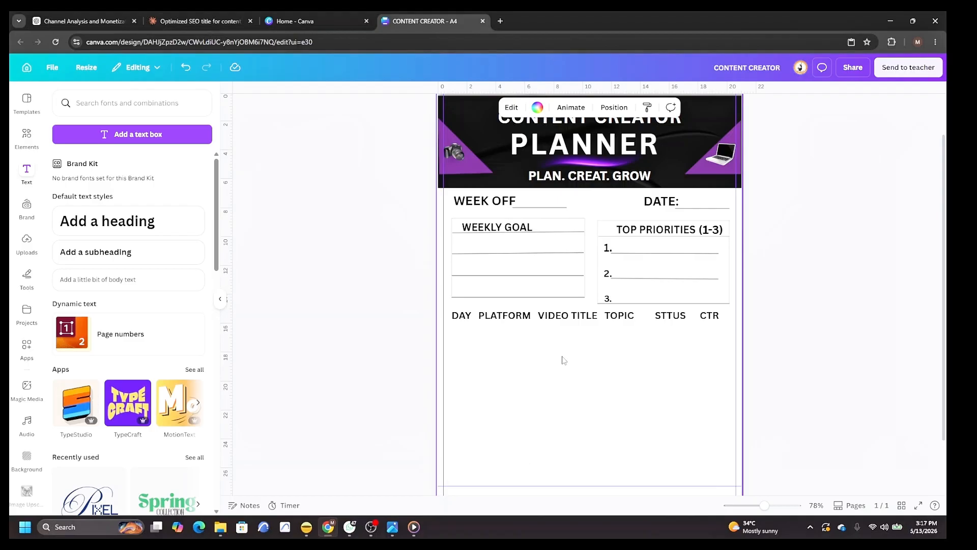
# Duplicate a WEEKLY GOAL answer line and move the copy down into the empty lower area.
pyautogui.rightClick(521, 261)
pyautogui.click(543, 297)
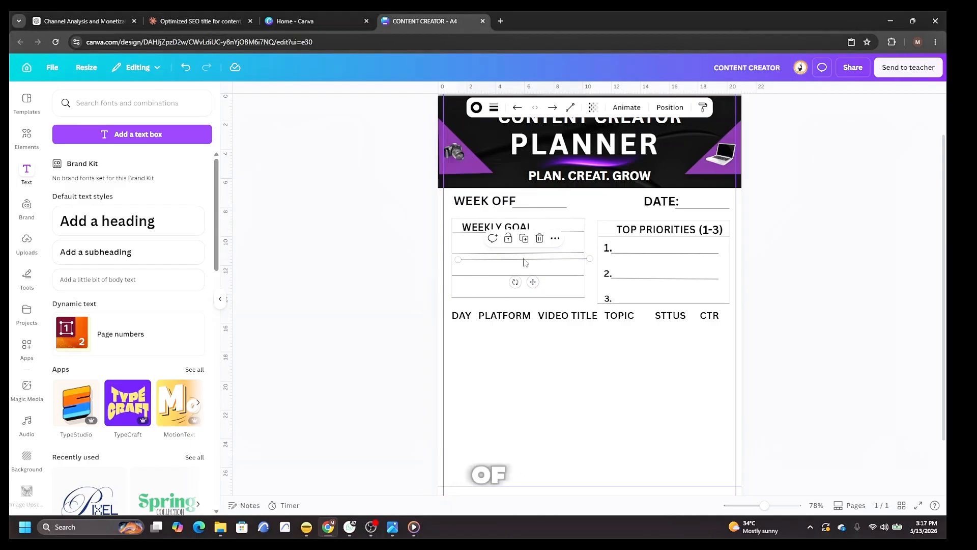
pyautogui.moveTo(526, 262); pyautogui.dragTo(581, 402)
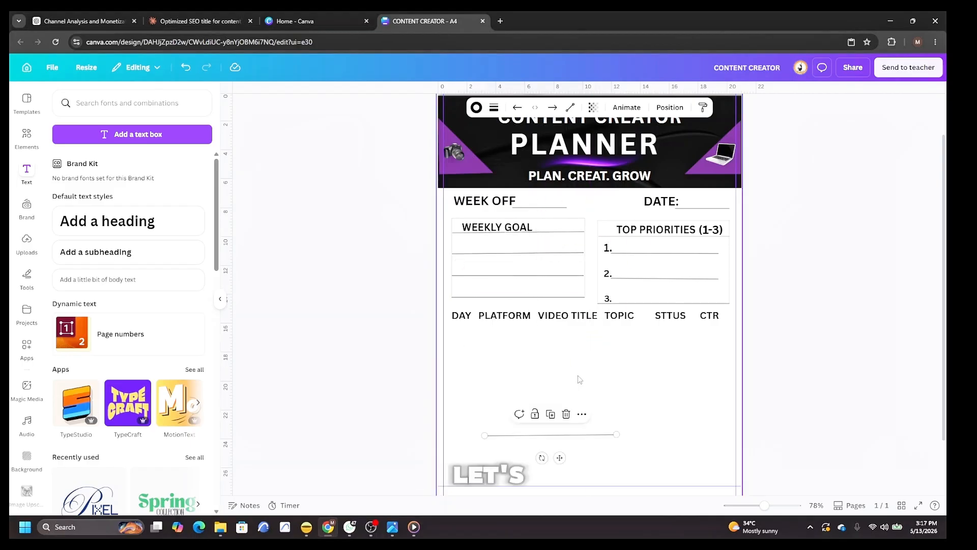
# Add the recently used purple tape element and stretch it across the full page width below the boxes.
pyautogui.click(26, 135)
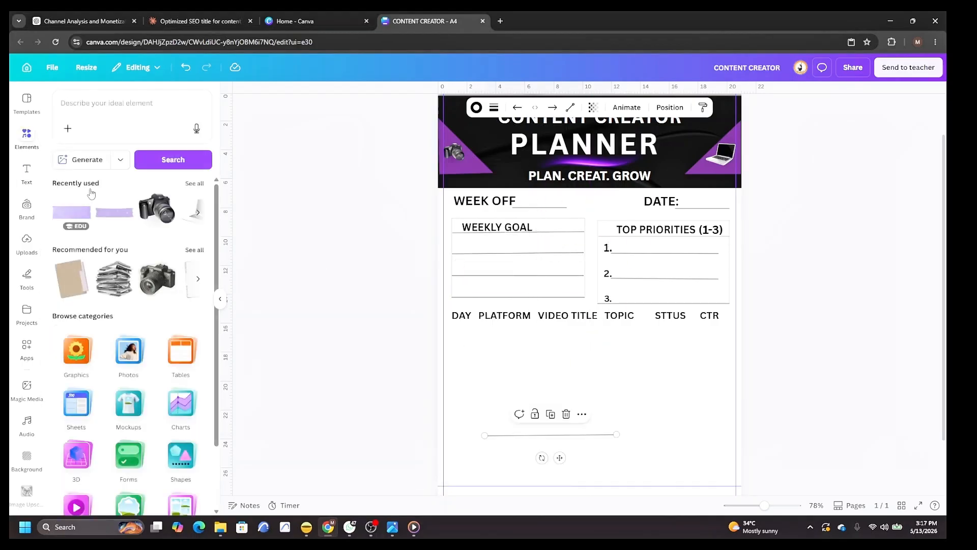
pyautogui.click(77, 212)
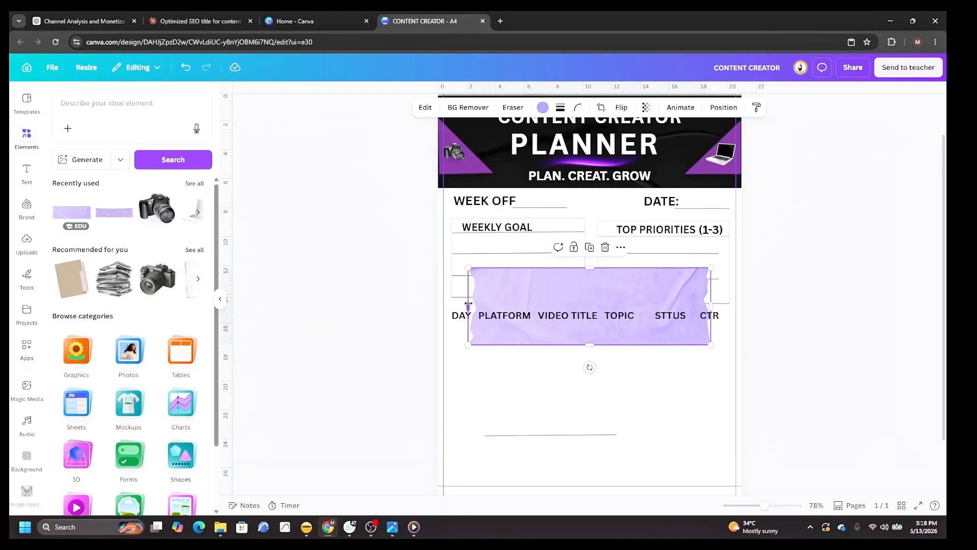
pyautogui.moveTo(711, 305); pyautogui.dragTo(800, 305)
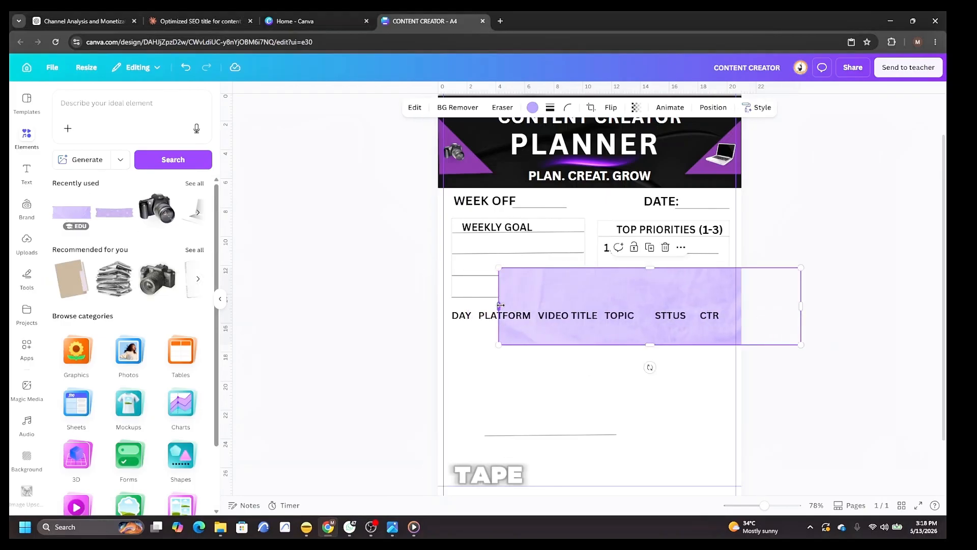
pyautogui.moveTo(498, 305); pyautogui.dragTo(337, 307)
pyautogui.moveTo(631, 305); pyautogui.dragTo(617, 320)
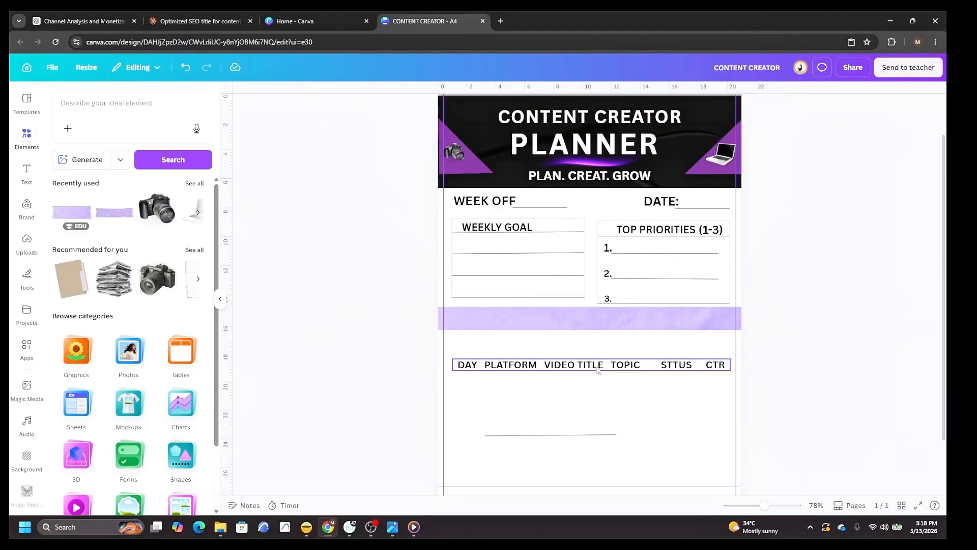
# Move the column headings onto the purple tape band and enlarge their font to 20.2.
pyautogui.moveTo(593, 362); pyautogui.dragTo(593, 322)
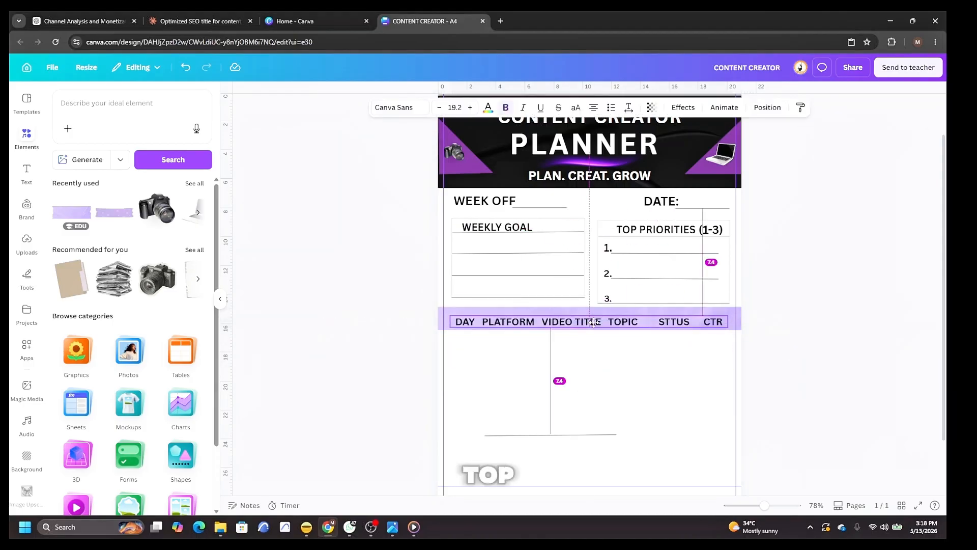
pyautogui.hotkey('ctrl', 'shift', '.')
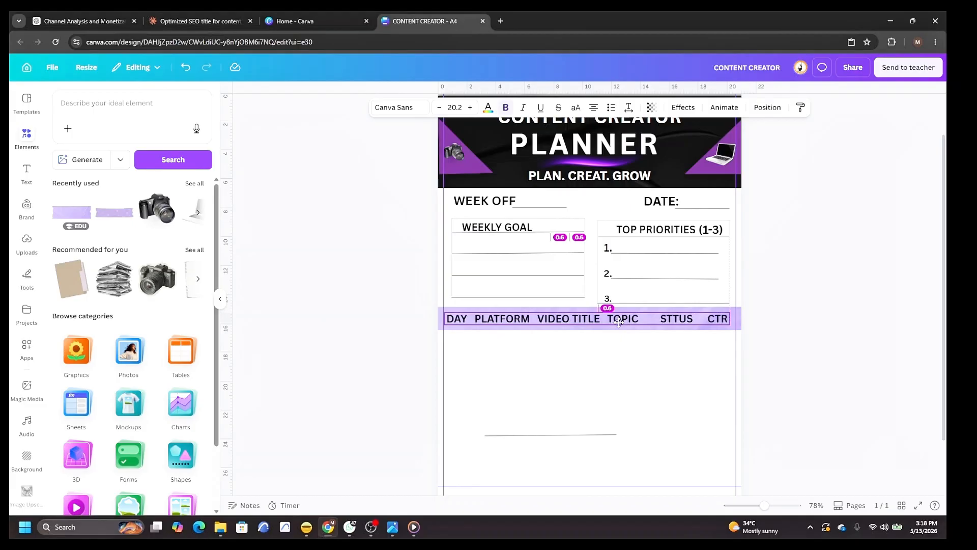
pyautogui.moveTo(619, 321); pyautogui.dragTo(623, 320)
# Rotate the copied line vertical and place it as a divider between the DAY and PLATFORM columns.
pyautogui.click(515, 435)
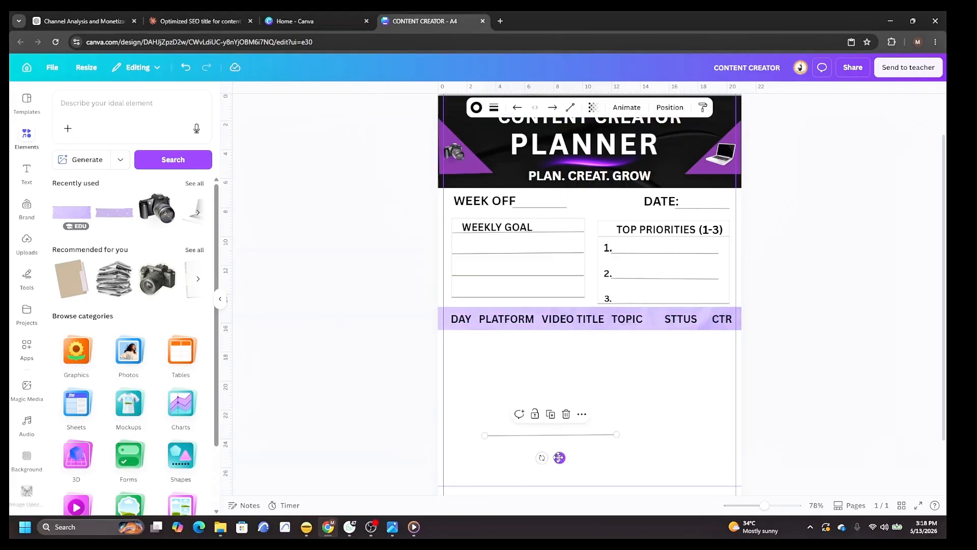
pyautogui.moveTo(559, 457); pyautogui.dragTo(475, 403)
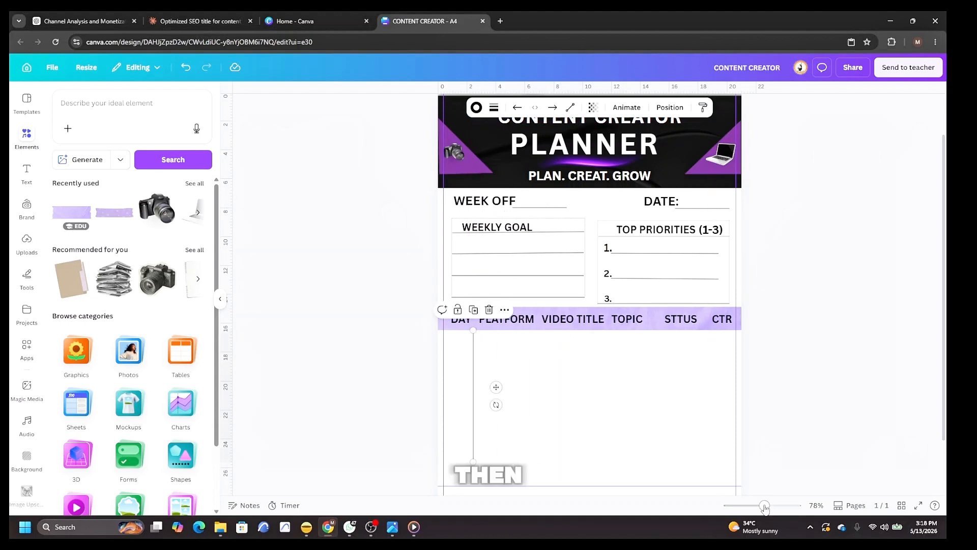
# Duplicate the column divider and place the copy between the VIDEO TITLE and TOPIC columns.
pyautogui.moveTo(764, 505); pyautogui.dragTo(771, 506)
pyautogui.scroll(-3, 619, 441)
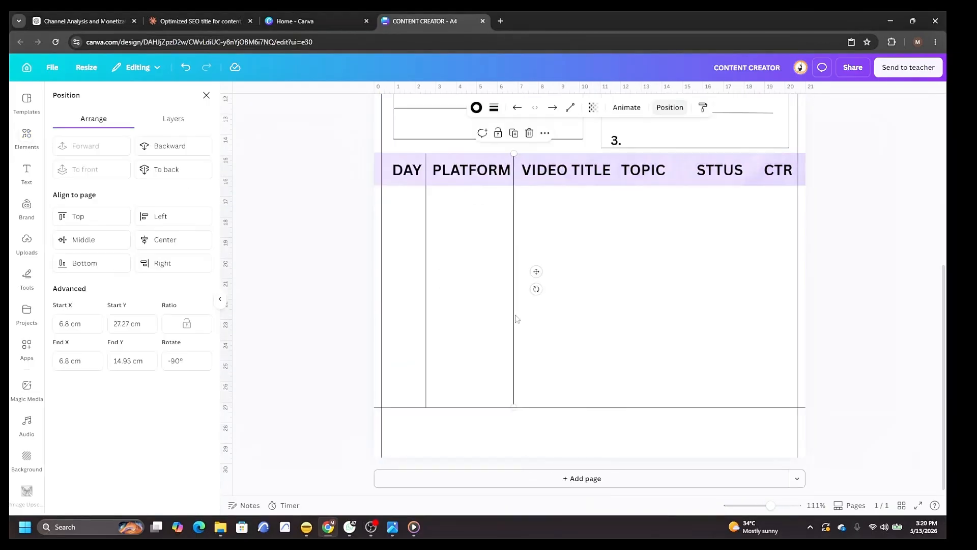
pyautogui.rightClick(515, 318)
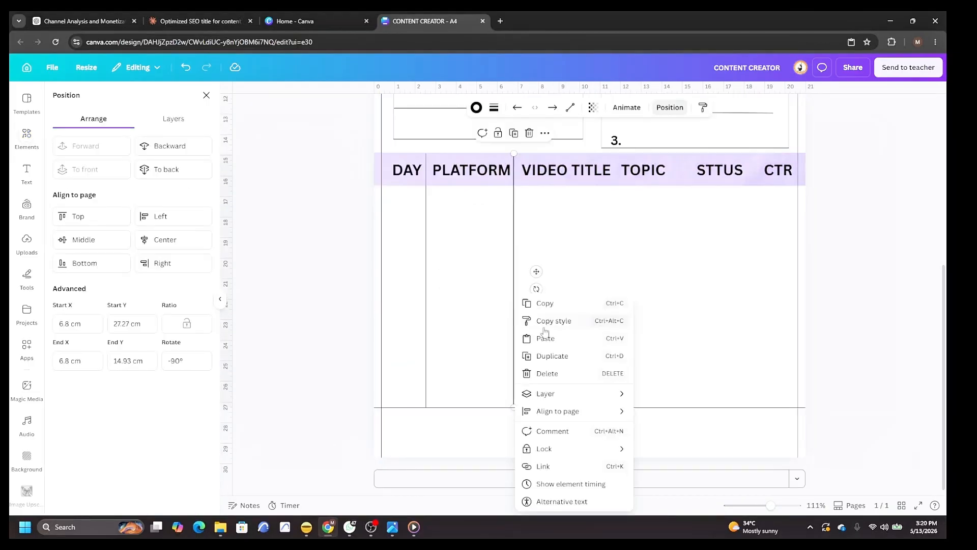
pyautogui.click(552, 356)
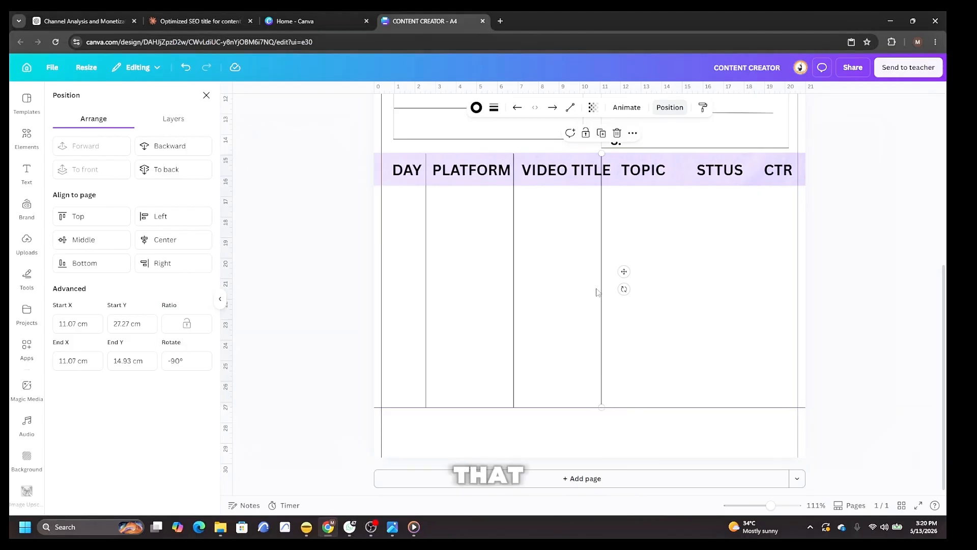
pyautogui.moveTo(605, 285); pyautogui.dragTo(620, 289)
# Duplicate the divider again and position copies between TOPIC, STTUS and CTR columns.
pyautogui.rightClick(619, 292)
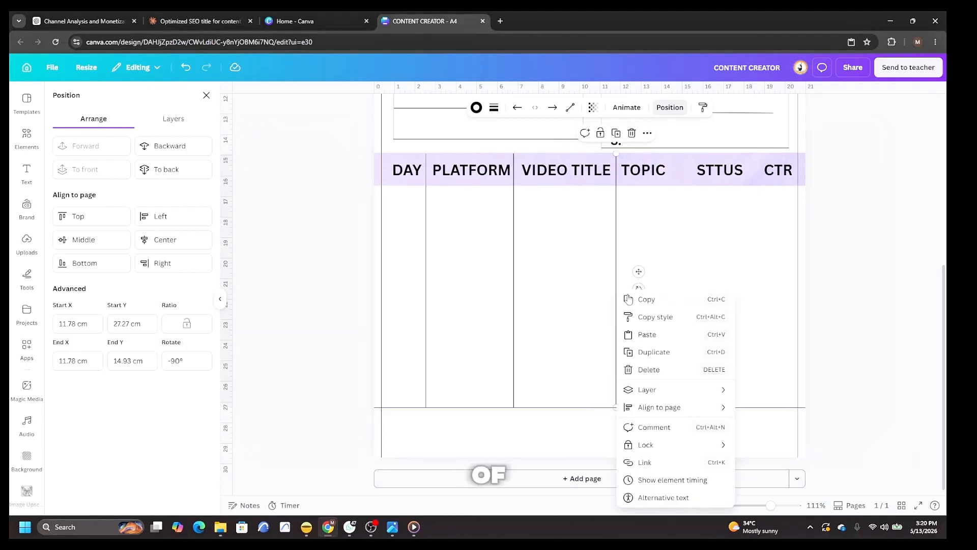
pyautogui.click(666, 358)
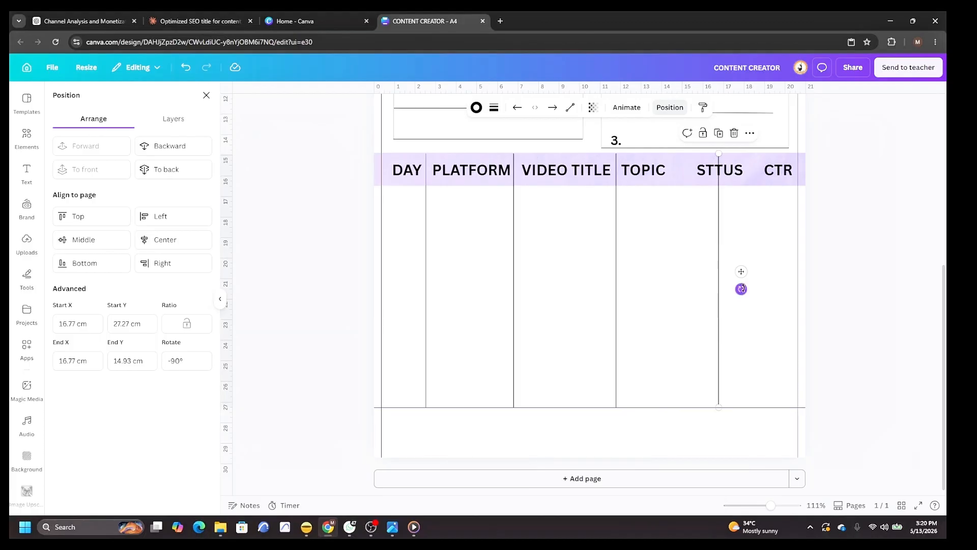
pyautogui.moveTo(742, 271); pyautogui.dragTo(781, 267)
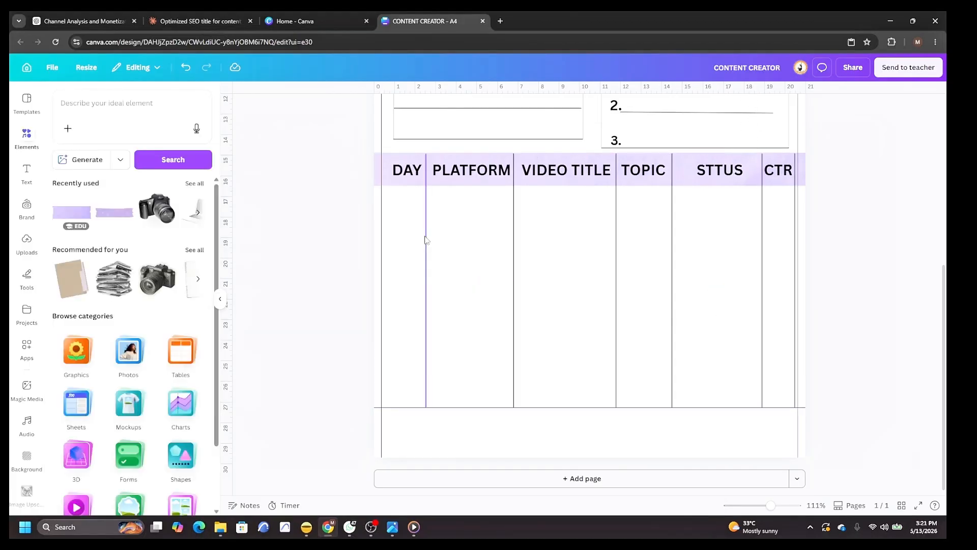
# Duplicate the DAY divider and move the copy to the table's left edge.
pyautogui.rightClick(425, 239)
pyautogui.click(462, 299)
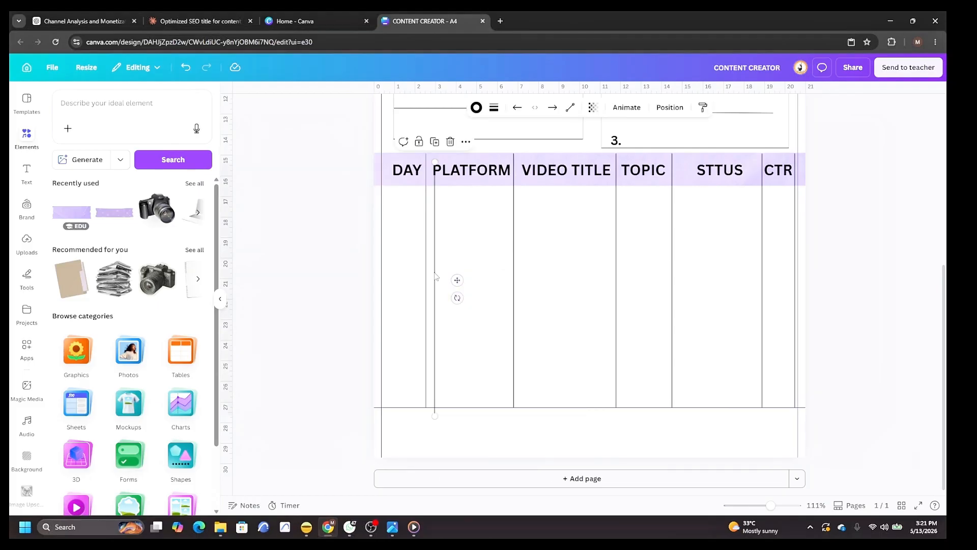
pyautogui.moveTo(456, 283); pyautogui.dragTo(403, 275)
pyautogui.click(388, 285)
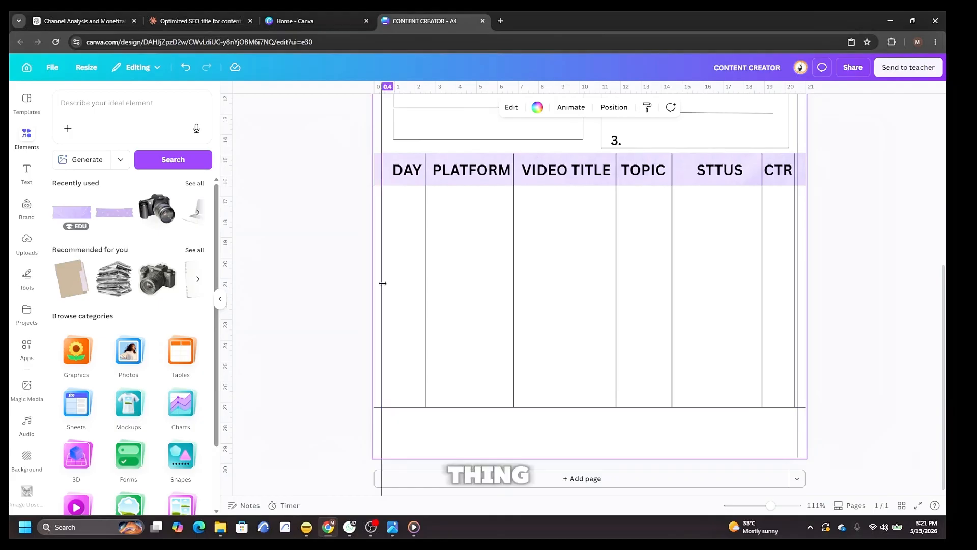
# Duplicate a divider, rotate it horizontal, and place it as the first row line under the column headings.
pyautogui.click(427, 288)
pyautogui.rightClick(426, 285)
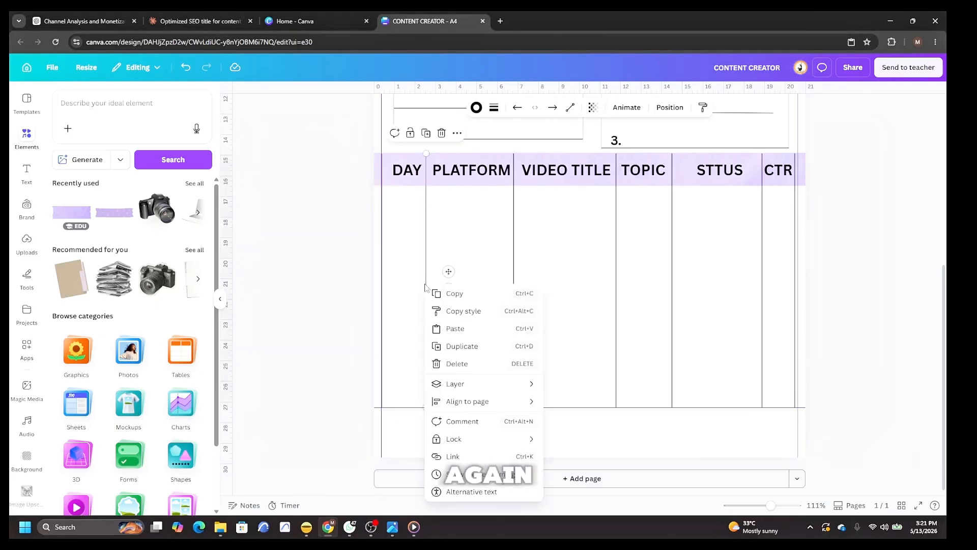
pyautogui.click(462, 346)
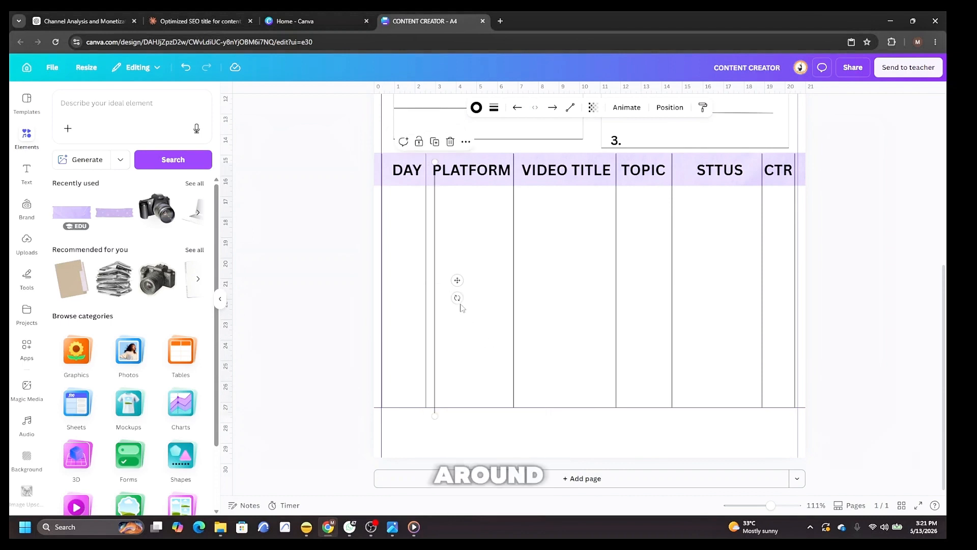
pyautogui.moveTo(457, 298); pyautogui.dragTo(449, 205)
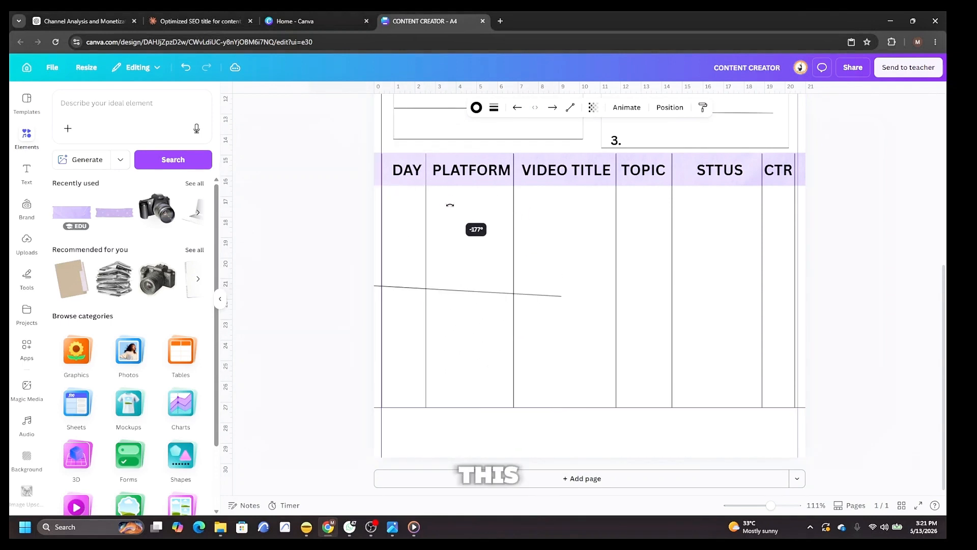
pyautogui.moveTo(449, 205); pyautogui.dragTo(451, 205)
pyautogui.moveTo(453, 288); pyautogui.dragTo(610, 281)
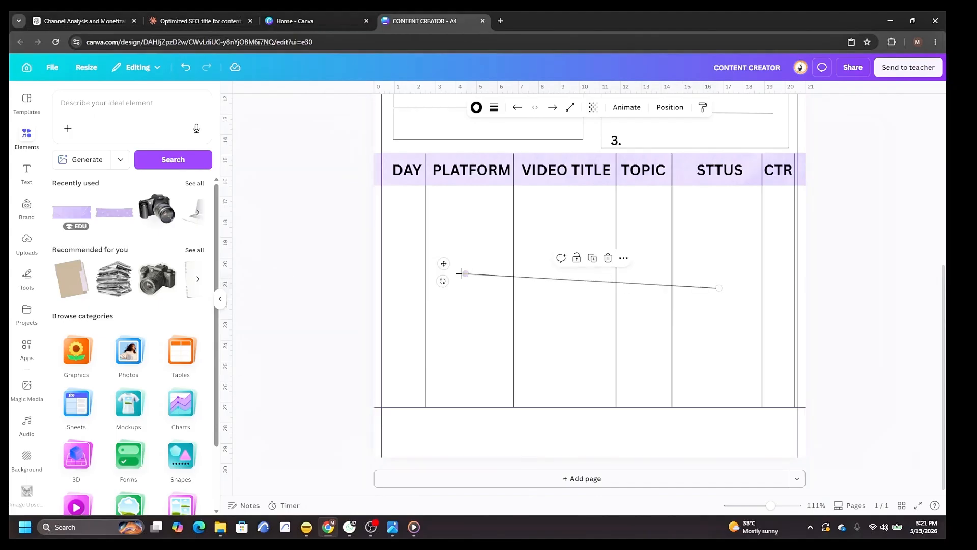
pyautogui.moveTo(442, 281); pyautogui.dragTo(441, 288)
pyautogui.moveTo(561, 280); pyautogui.dragTo(477, 212)
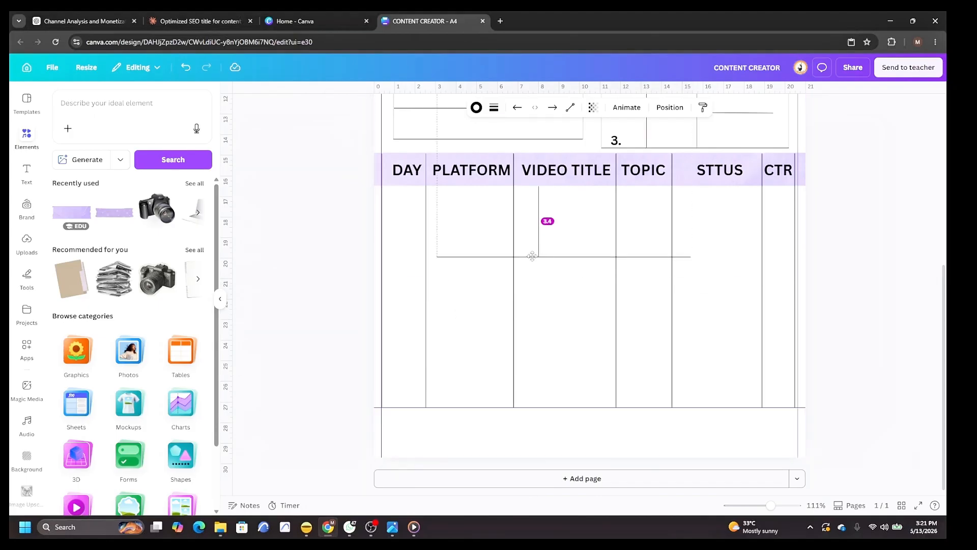
pyautogui.click(649, 257)
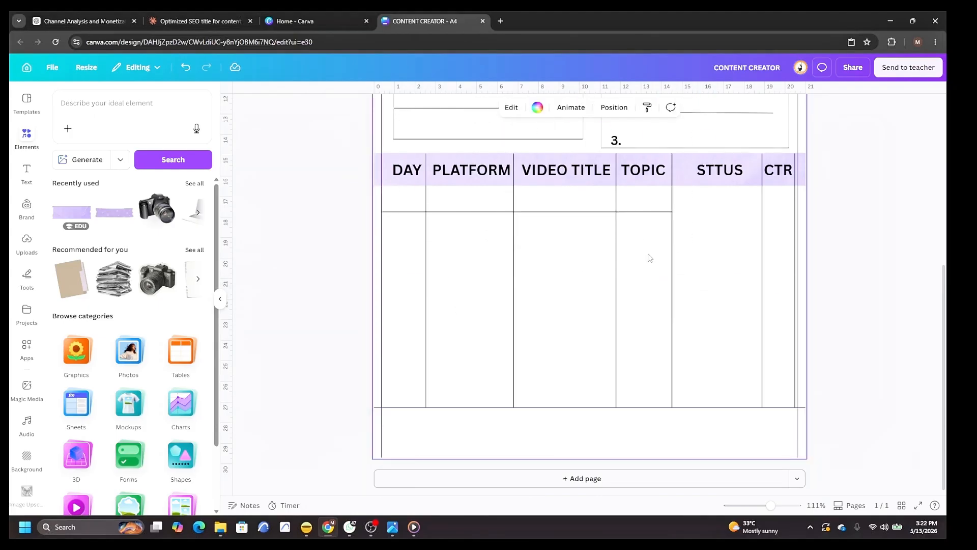
# Duplicate the row line repeatedly, moving each copy down to form evenly spaced table rows.
pyautogui.rightClick(560, 212)
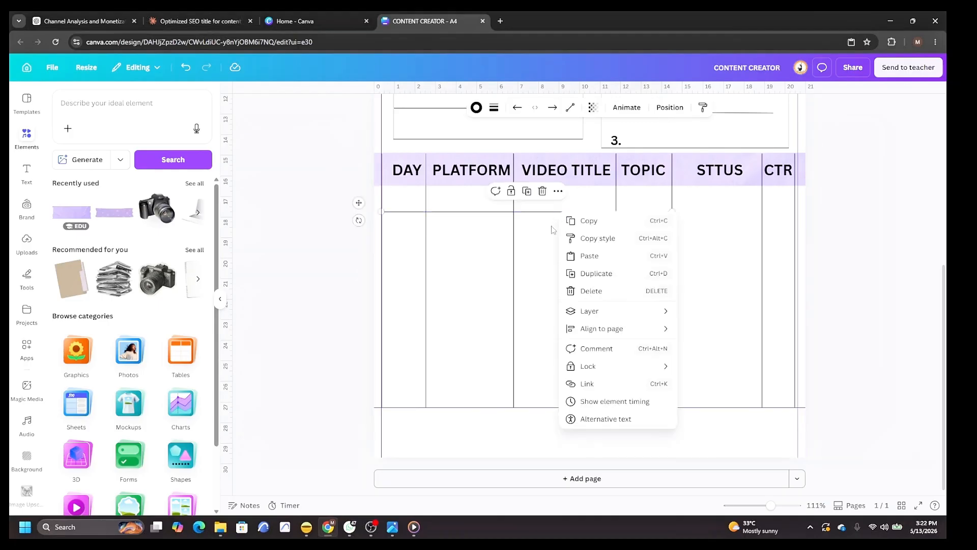
pyautogui.click(598, 274)
pyautogui.moveTo(549, 223); pyautogui.dragTo(543, 240)
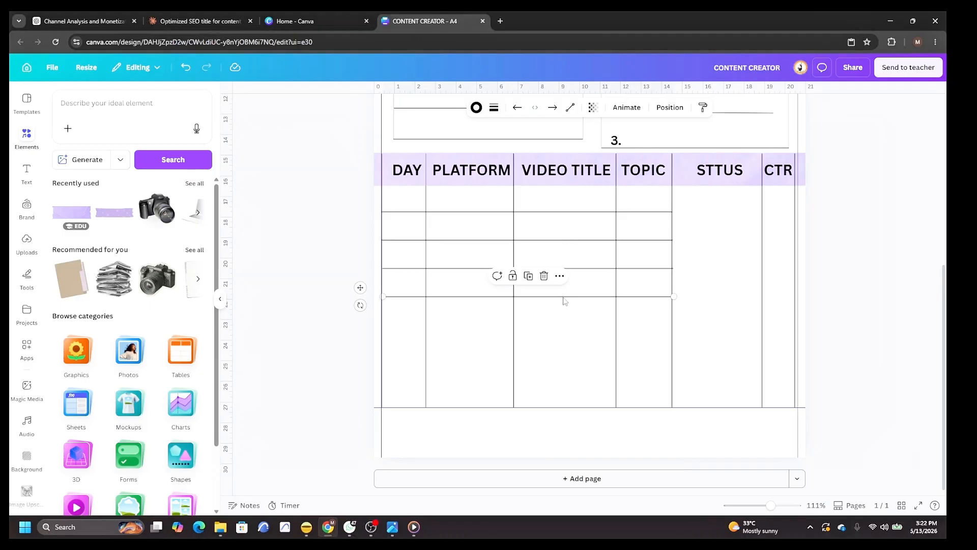
pyautogui.rightClick(563, 301)
pyautogui.click(594, 356)
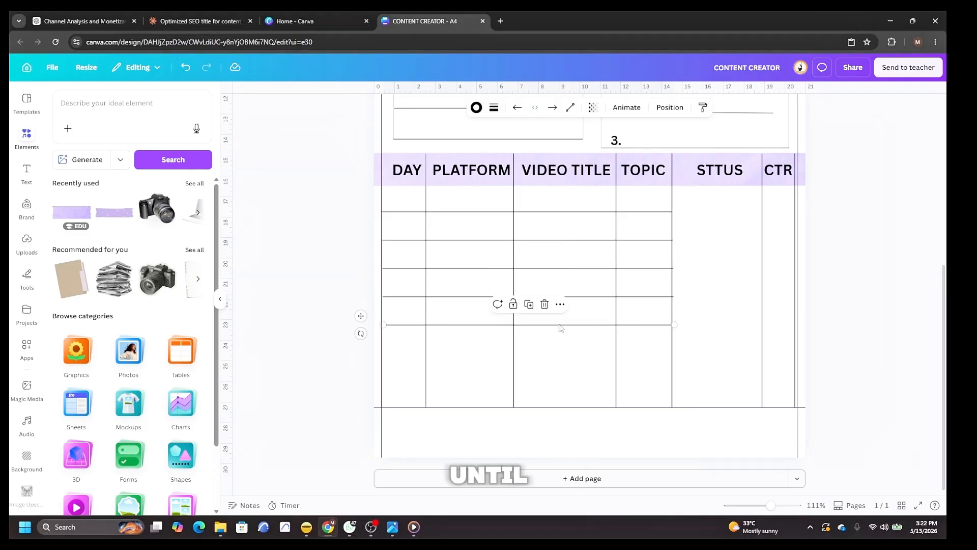
pyautogui.rightClick(560, 327)
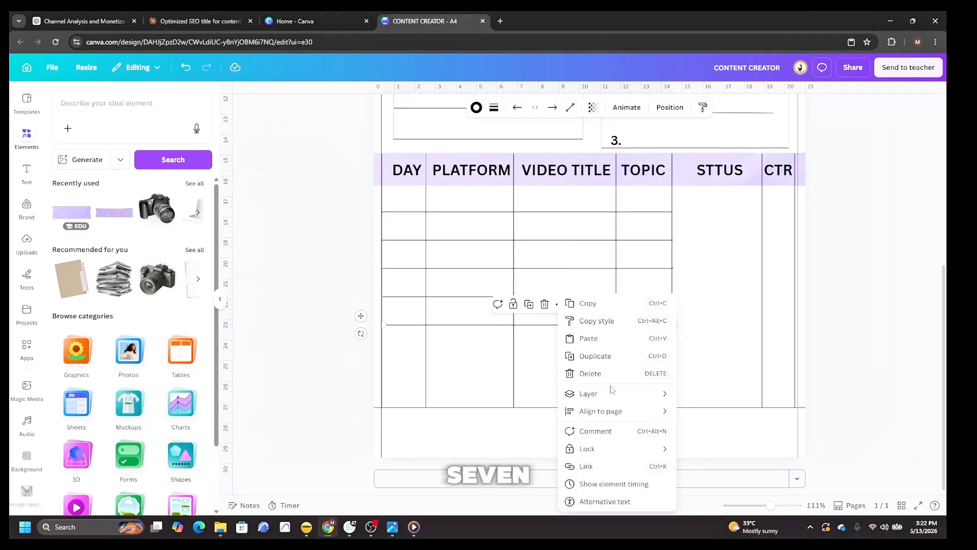
pyautogui.click(604, 361)
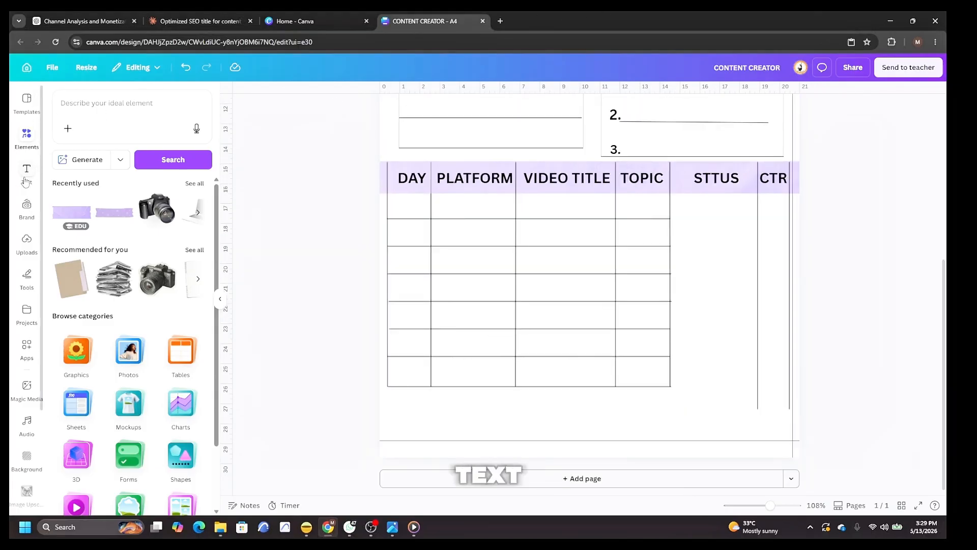
# Add a heading text box reading MON and shrink it into the first row of the DAY column.
pyautogui.click(24, 176)
pyautogui.click(122, 221)
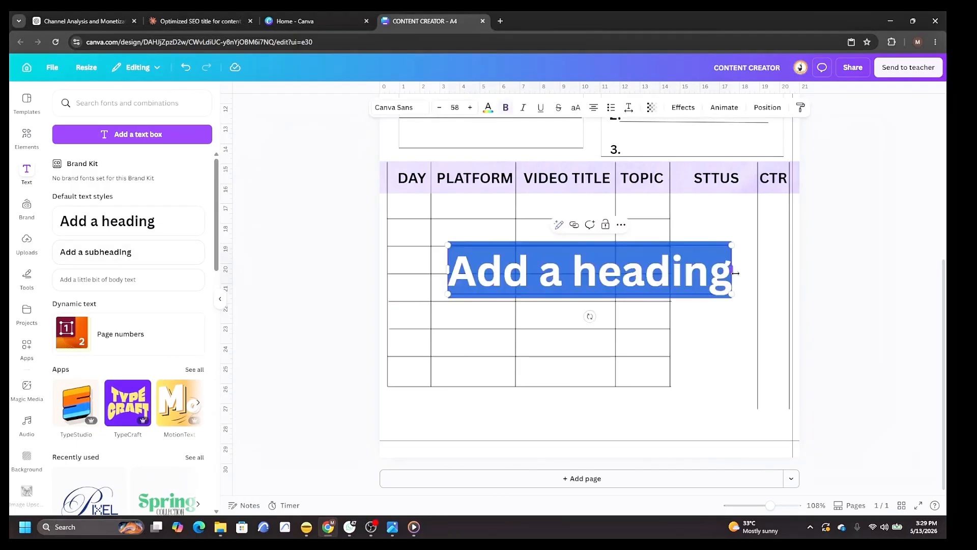
pyautogui.moveTo(735, 273); pyautogui.dragTo(767, 273)
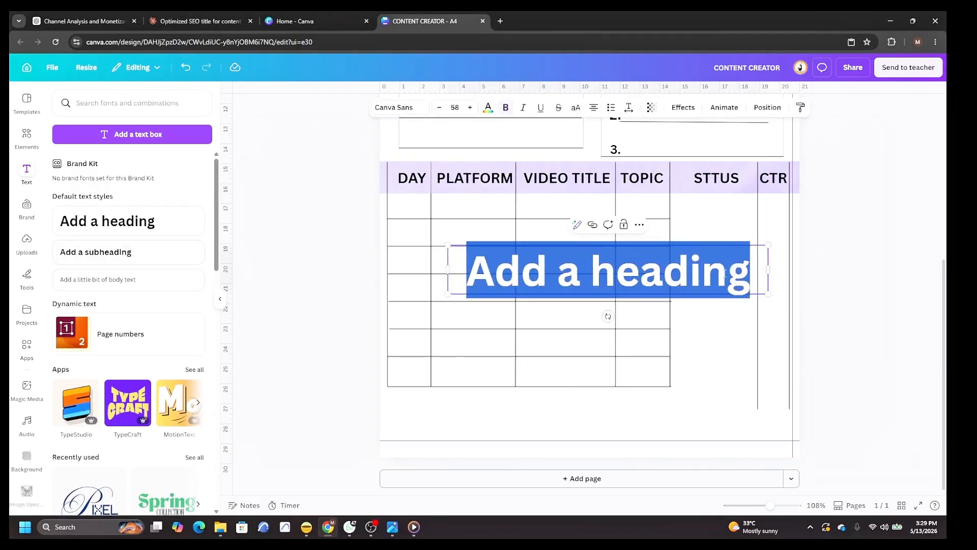
pyautogui.write('MON')
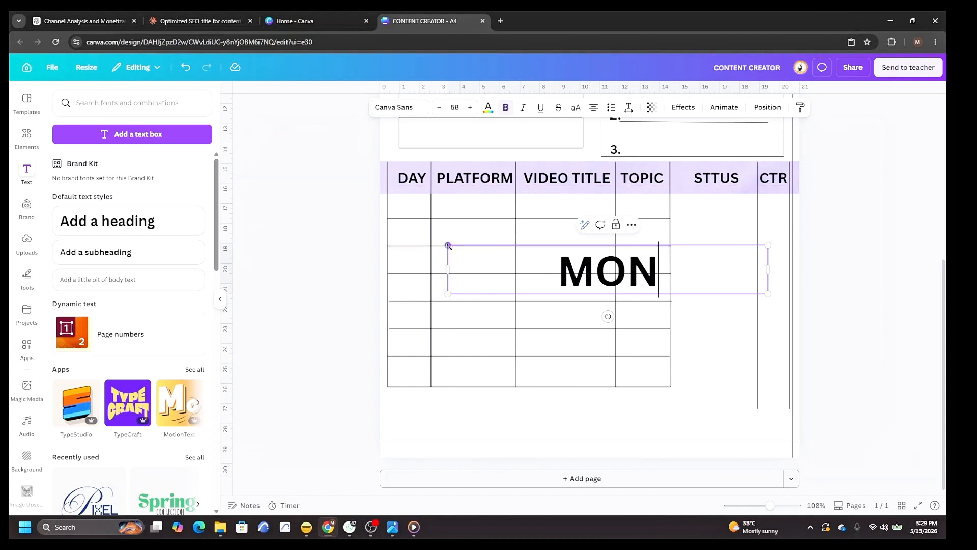
pyautogui.moveTo(448, 246); pyautogui.dragTo(414, 206)
# Duplicate the MON label, move the copy to the second row and change it to TUE.
pyautogui.rightClick(422, 209)
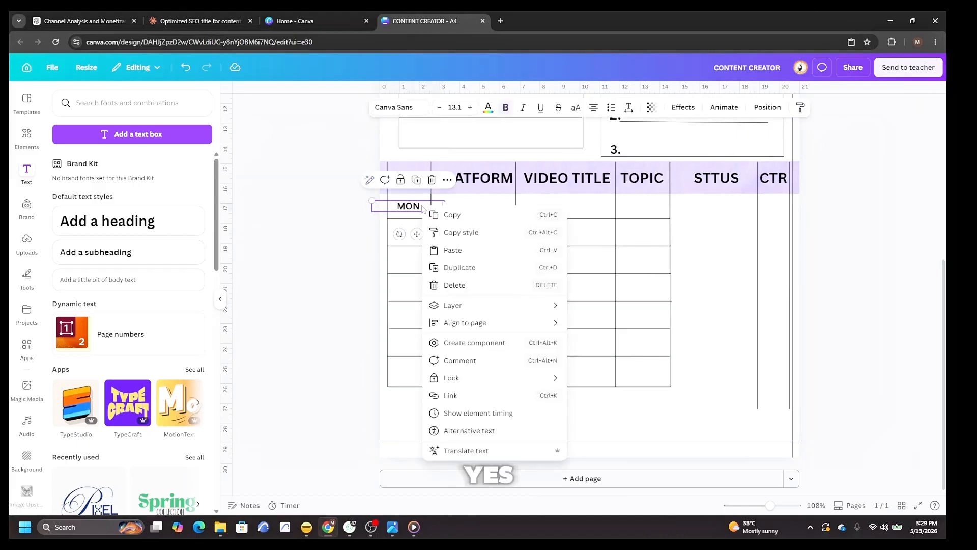
pyautogui.click(460, 267)
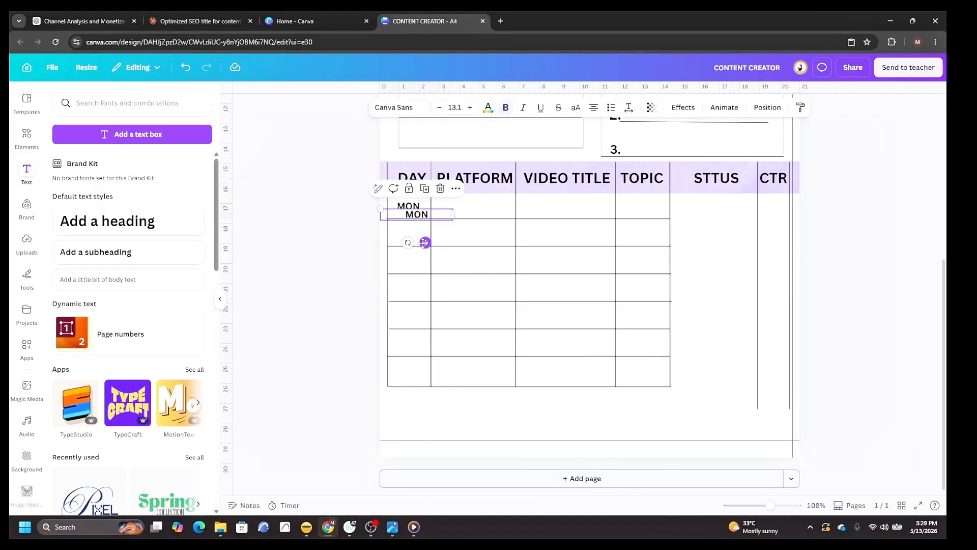
pyautogui.moveTo(424, 242); pyautogui.dragTo(413, 264)
pyautogui.doubleClick(417, 237)
pyautogui.write('TU')
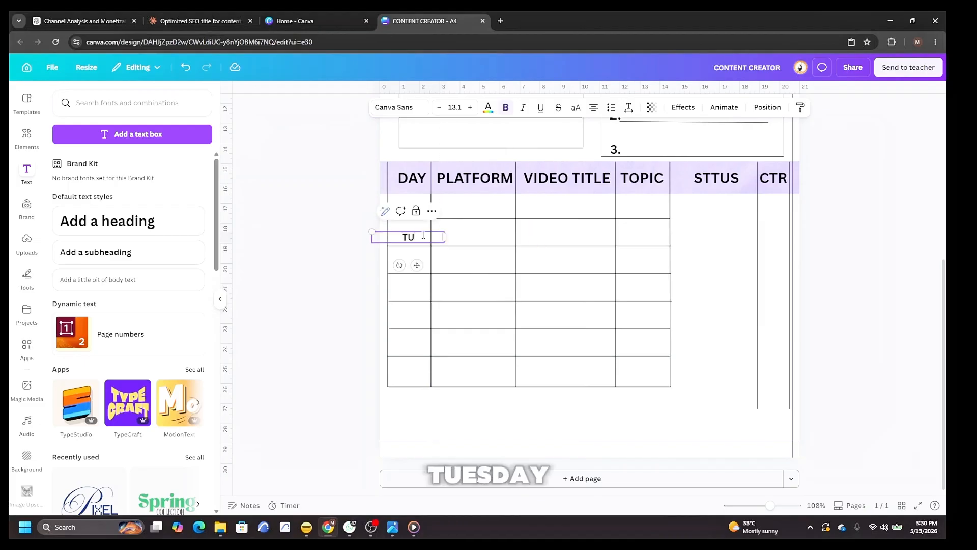
pyautogui.write('E')
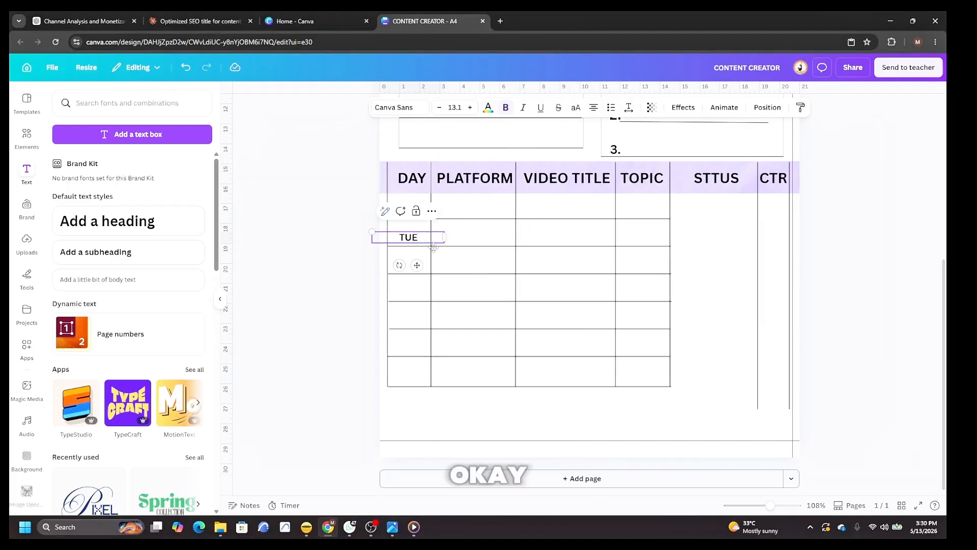
# Duplicate the day labels down the DAY column and rename them WED, THU, FRI, SAT and SUN.
pyautogui.click(335, 286)
pyautogui.rightClick(416, 241)
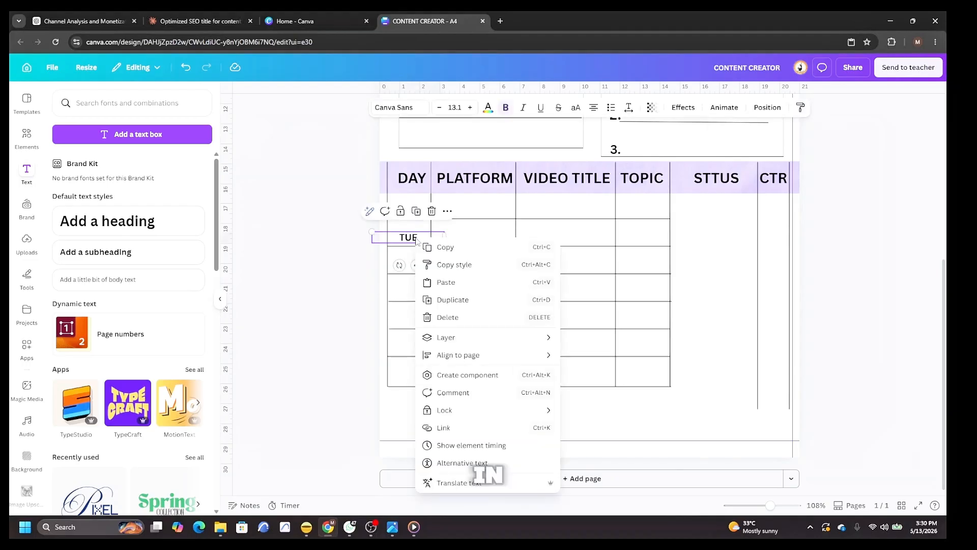
pyautogui.click(453, 300)
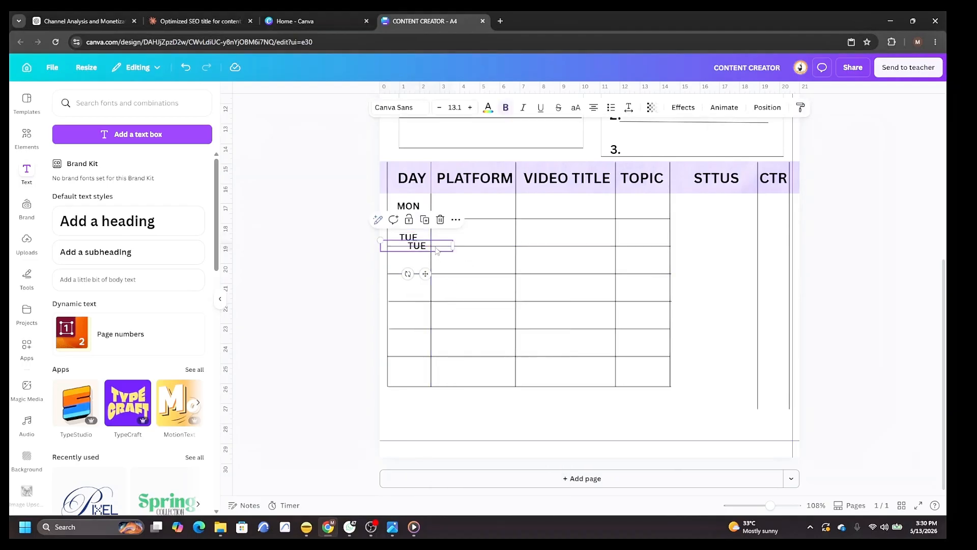
pyautogui.moveTo(436, 249); pyautogui.dragTo(436, 268)
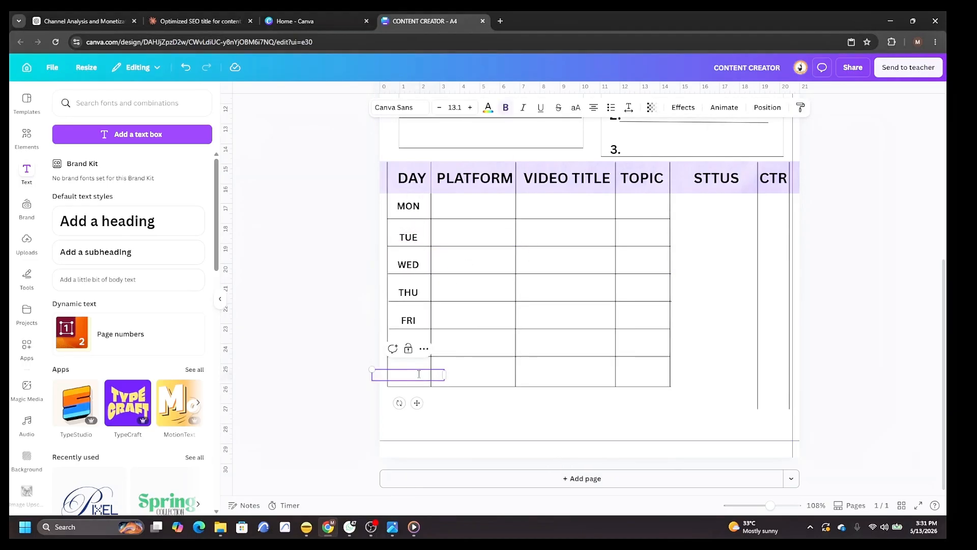
pyautogui.click(308, 323)
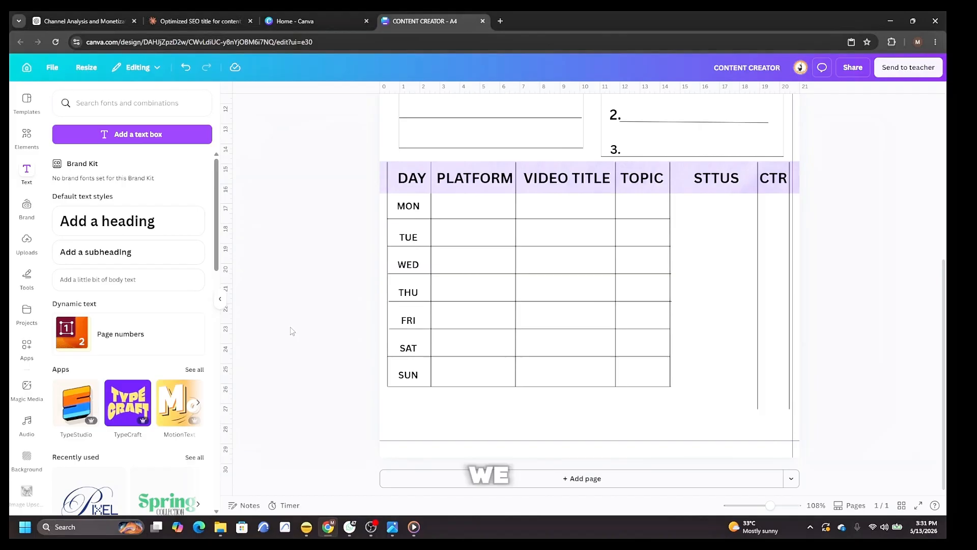
# Add a rounded square outline element from recently used elements and shrink it into a small checkbox.
pyautogui.click(27, 149)
pyautogui.click(192, 181)
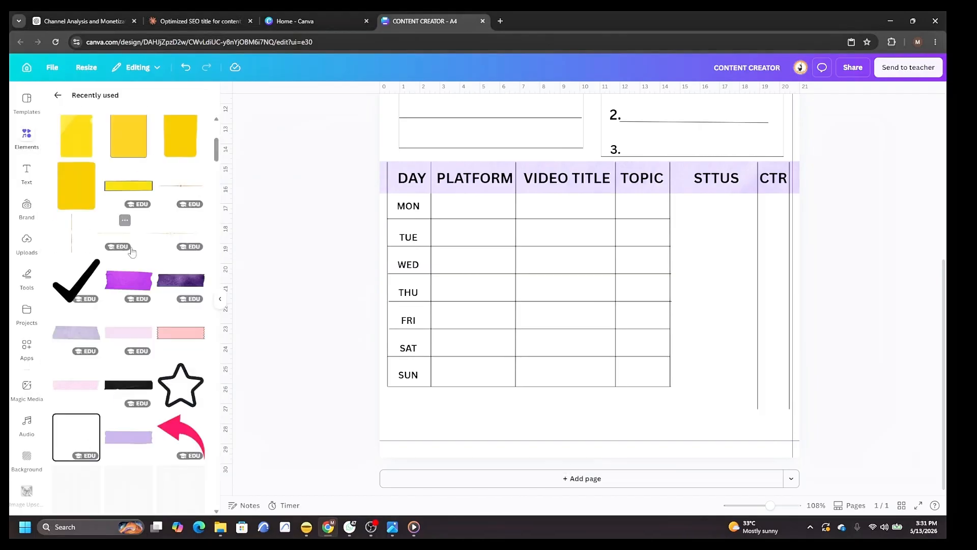
pyautogui.scroll(-5, 71, 245)
pyautogui.click(71, 245)
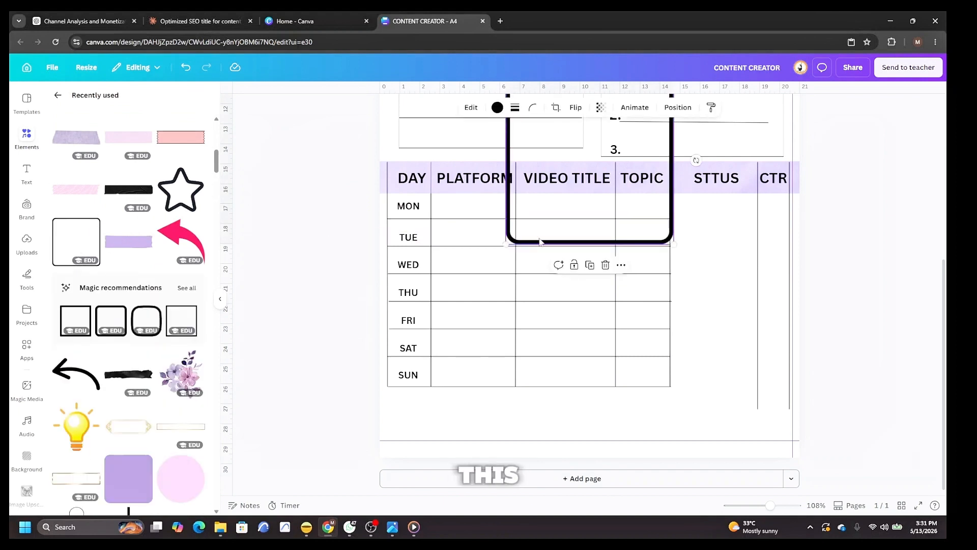
pyautogui.scroll(3, 551, 238)
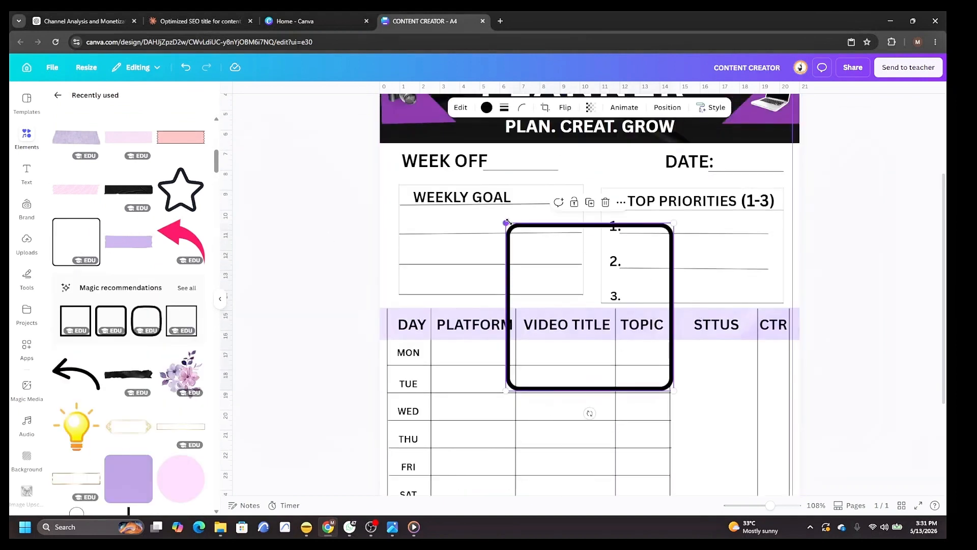
pyautogui.moveTo(514, 231); pyautogui.dragTo(639, 405)
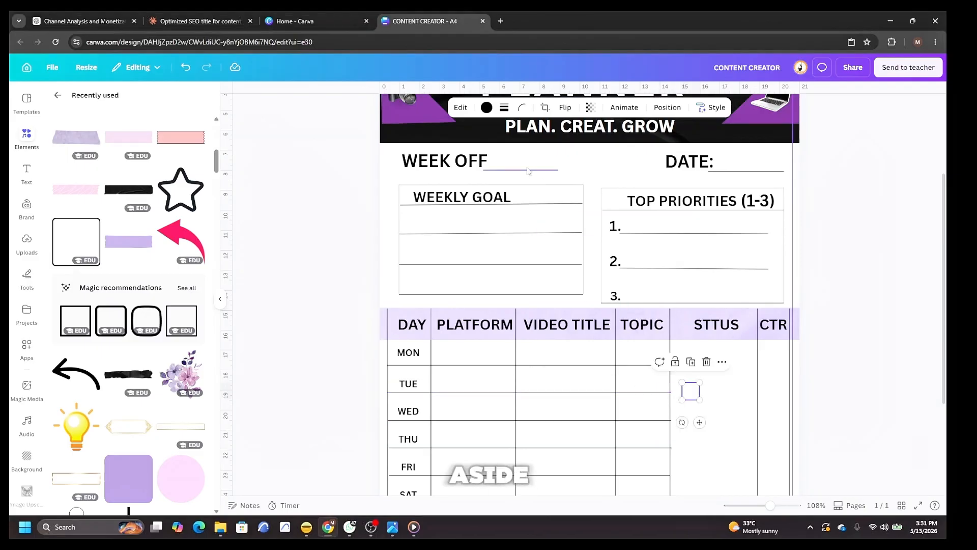
# Duplicate the WEEK OFF underline, move it into the CTR column and copy it down to form row lines.
pyautogui.rightClick(506, 169)
pyautogui.click(574, 229)
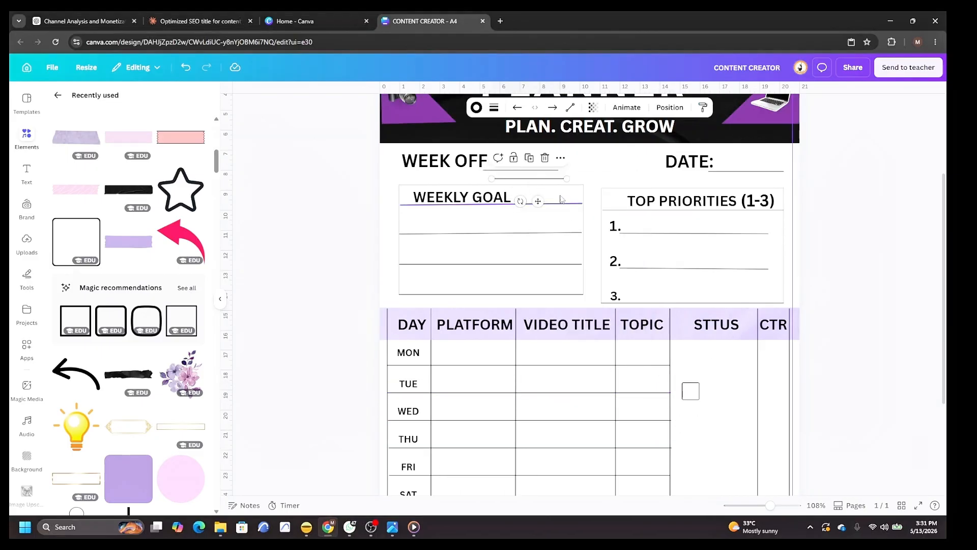
pyautogui.moveTo(544, 183); pyautogui.dragTo(774, 364)
pyautogui.rightClick(774, 363)
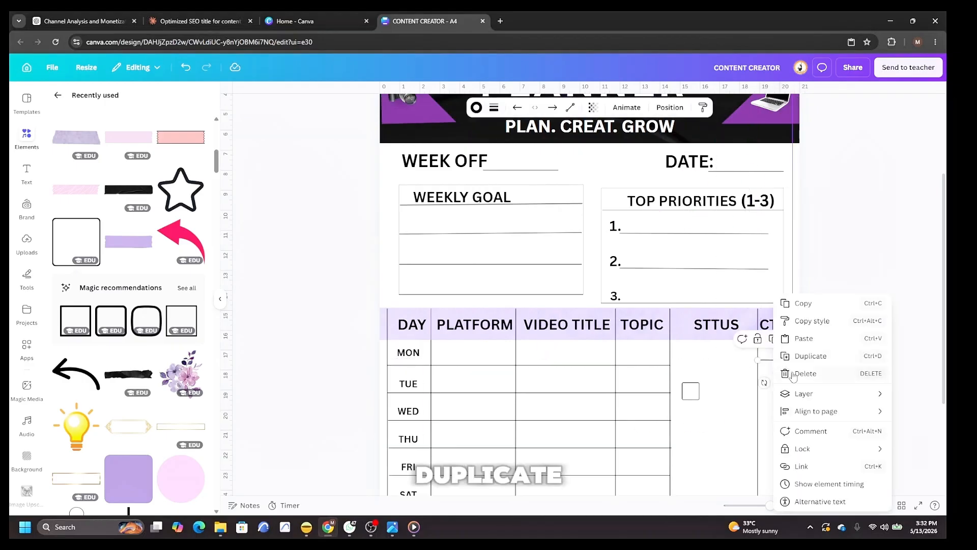
pyautogui.click(814, 357)
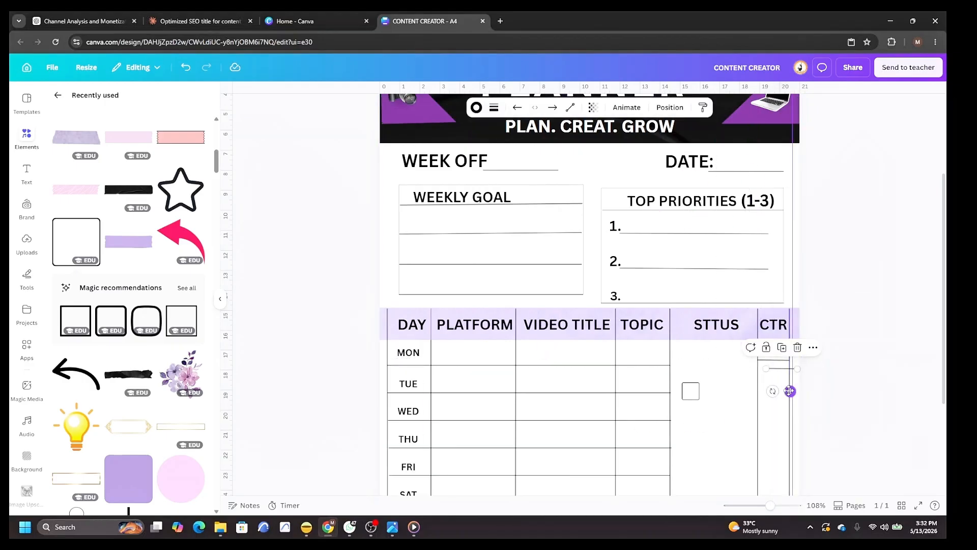
pyautogui.moveTo(790, 392); pyautogui.dragTo(783, 409)
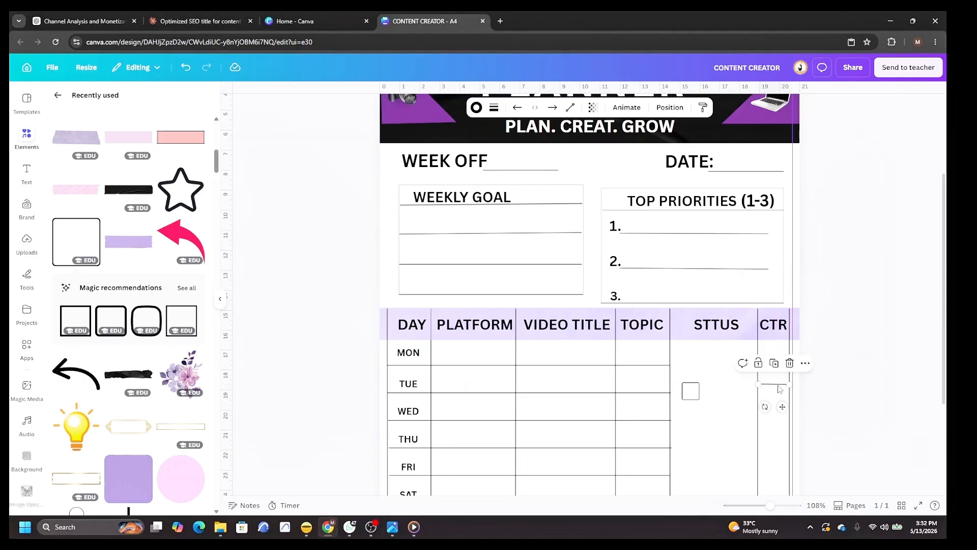
pyautogui.rightClick(776, 387)
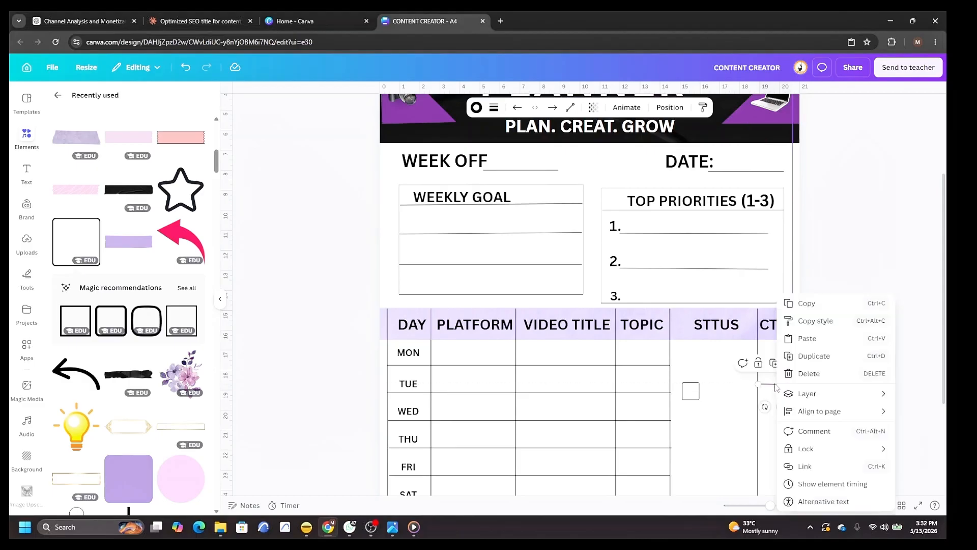
pyautogui.click(816, 359)
pyautogui.rightClick(777, 410)
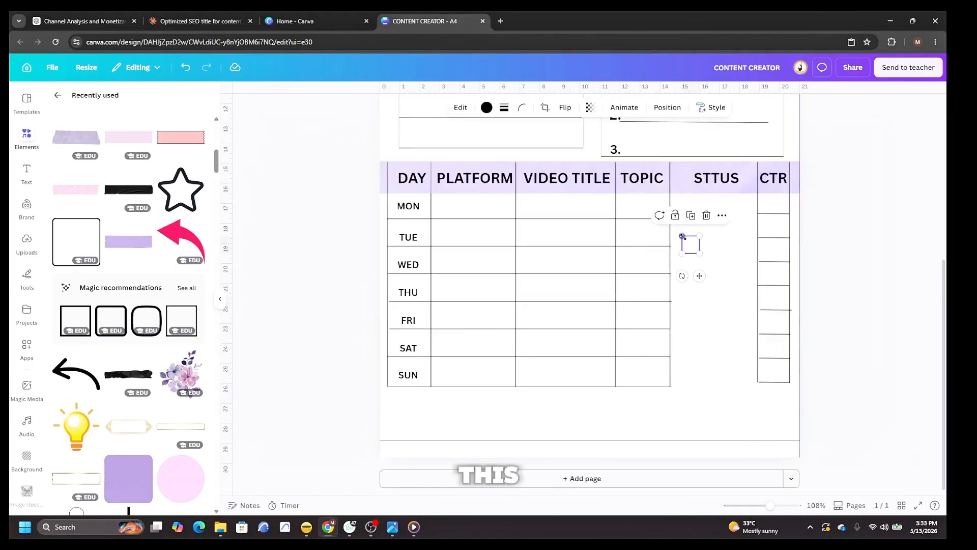
pyautogui.moveTo(682, 235); pyautogui.dragTo(687, 242)
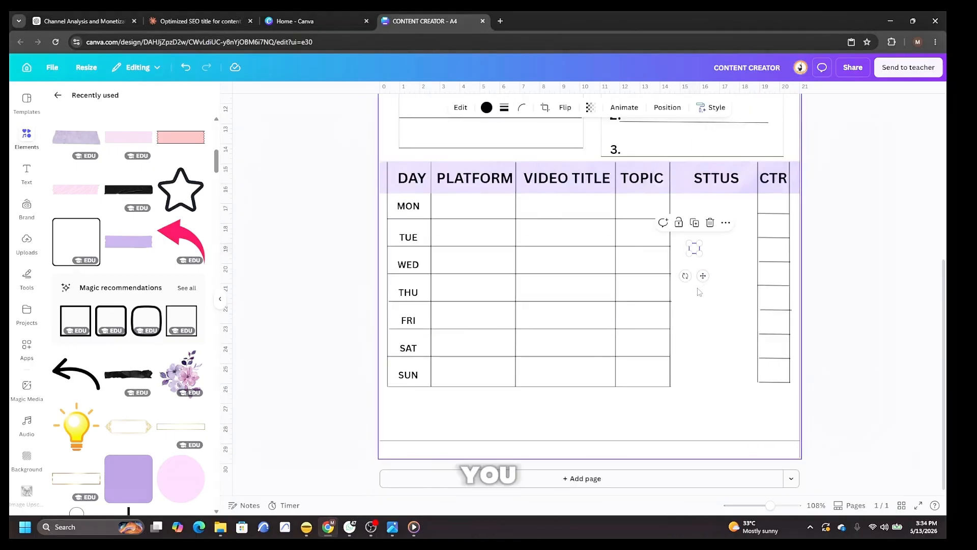
# Move the checkbox into the CTR column's first row and duplicate it into every row below.
pyautogui.moveTo(702, 276); pyautogui.dragTo(762, 242)
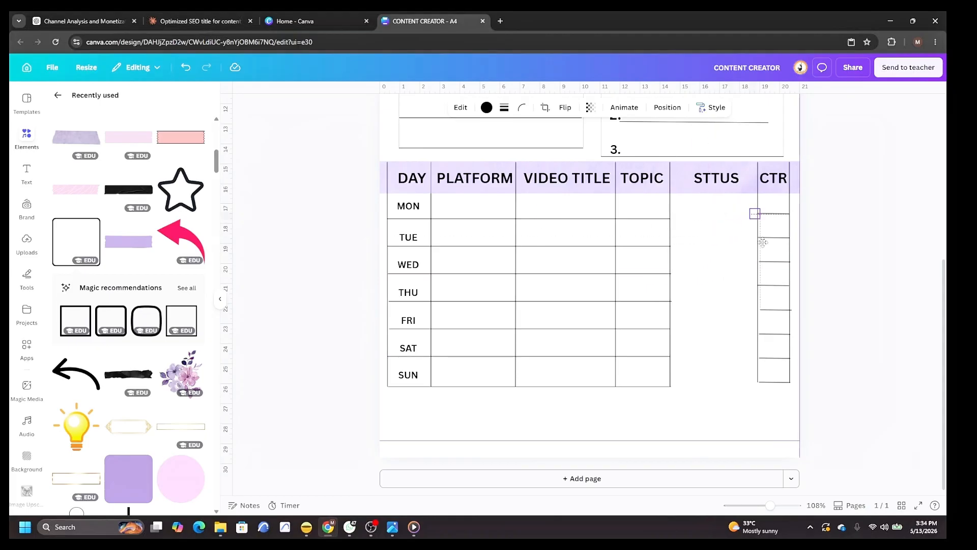
pyautogui.click(849, 258)
pyautogui.rightClick(777, 206)
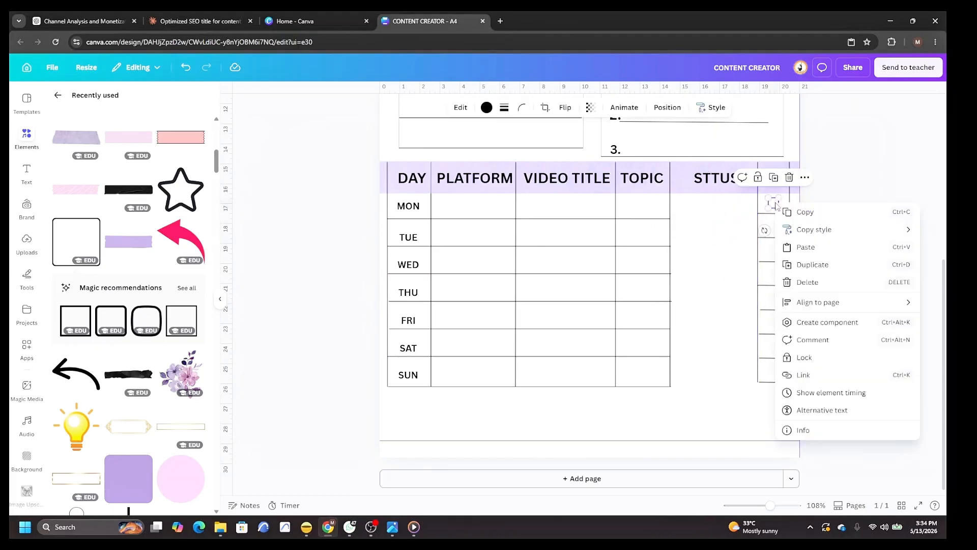
pyautogui.click(827, 267)
pyautogui.moveTo(790, 239); pyautogui.dragTo(779, 253)
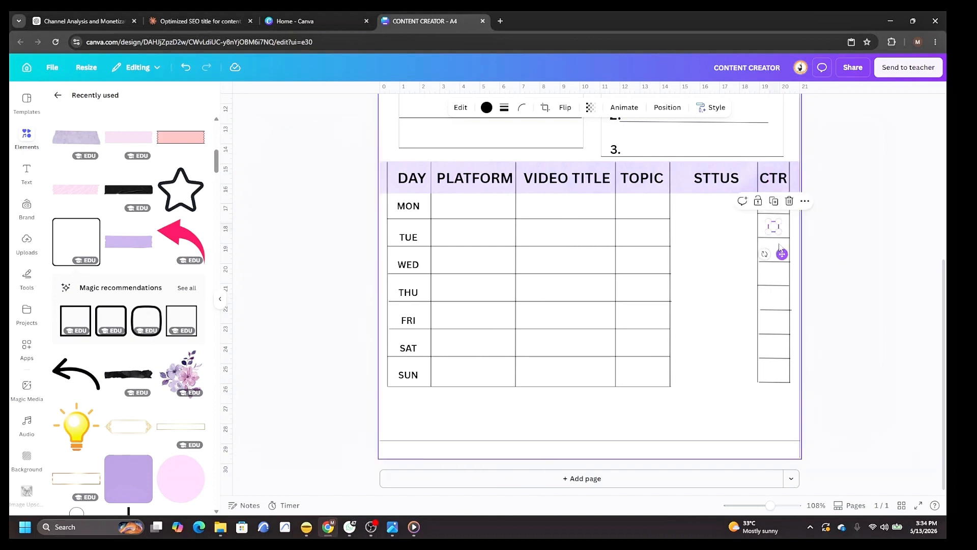
pyautogui.rightClick(774, 232)
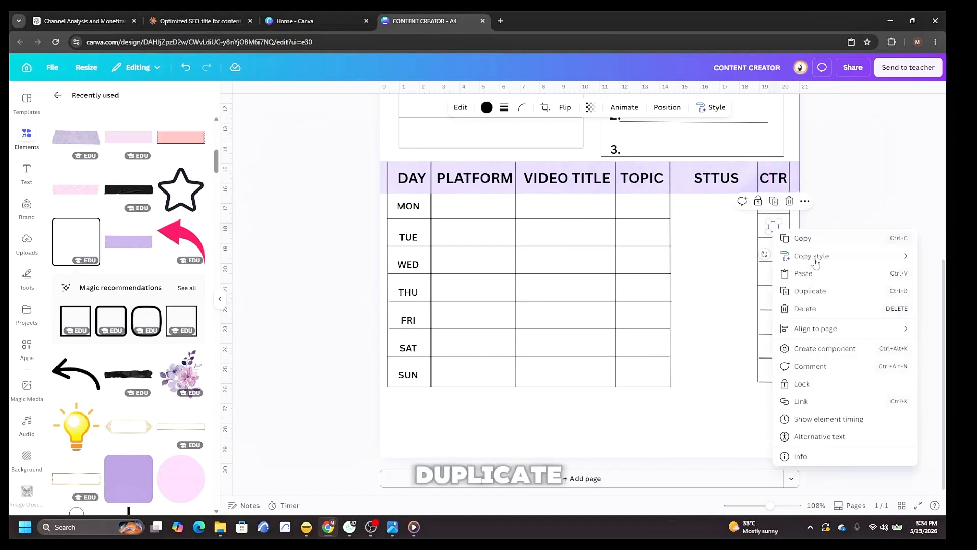
pyautogui.click(809, 291)
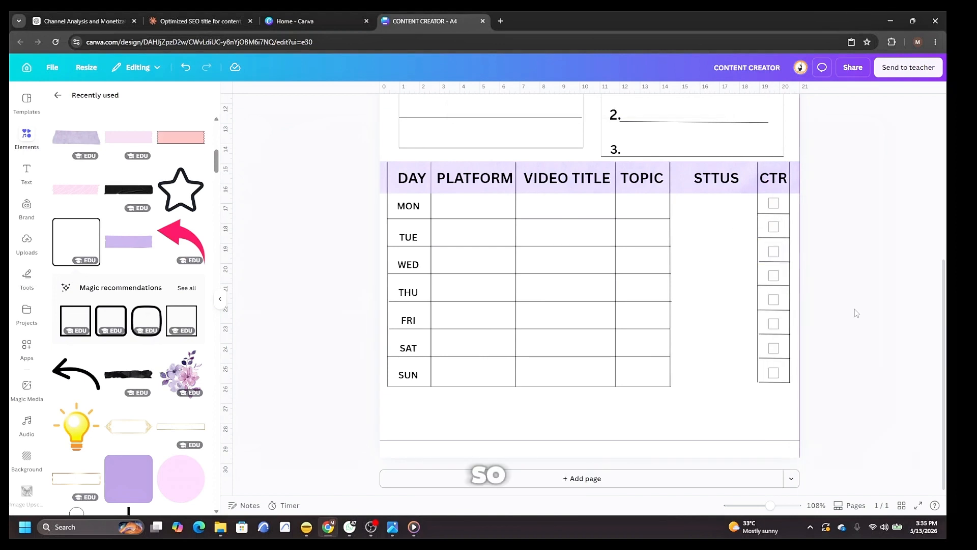
# Duplicate the TOPIC column divider, move the copy into the STTUS column and shorten it to the table height.
pyautogui.rightClick(616, 232)
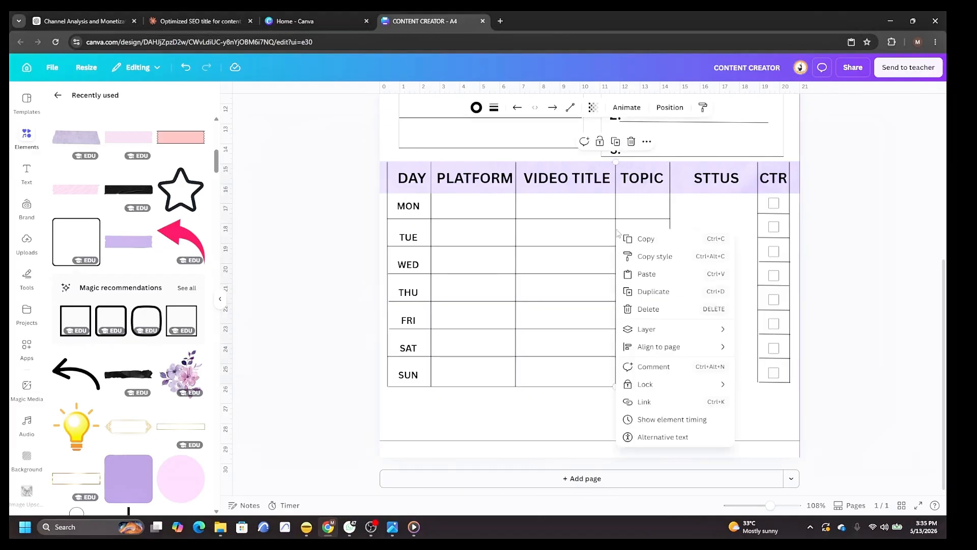
pyautogui.click(657, 292)
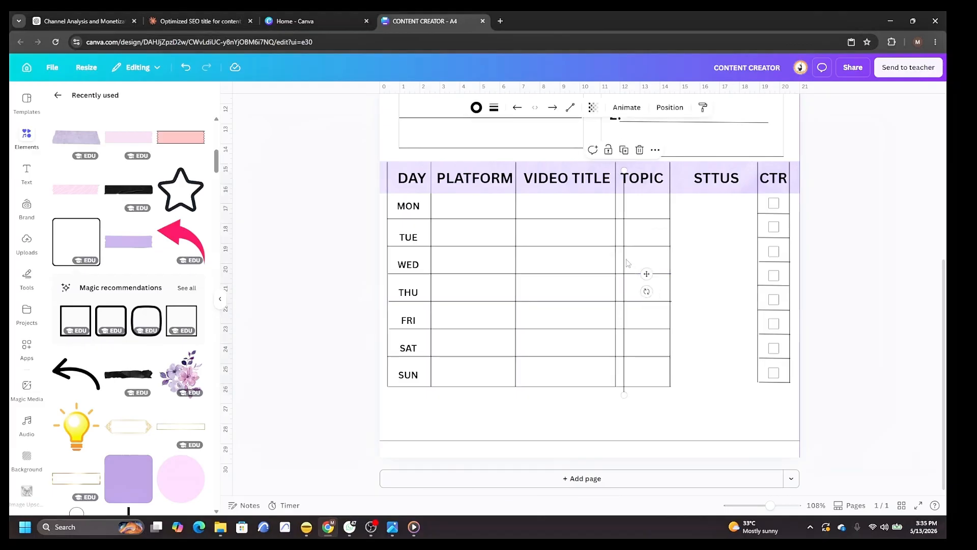
pyautogui.moveTo(627, 262); pyautogui.dragTo(692, 280)
pyautogui.moveTo(692, 415); pyautogui.dragTo(693, 386)
pyautogui.click(722, 399)
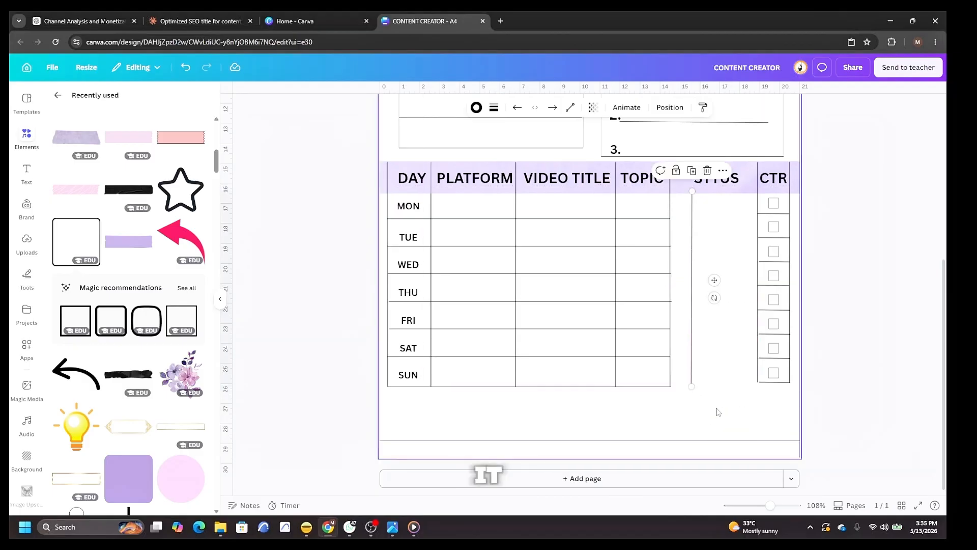
# Duplicate the STTUS column line and place the copy just beside it to form a narrow strip.
pyautogui.rightClick(692, 314)
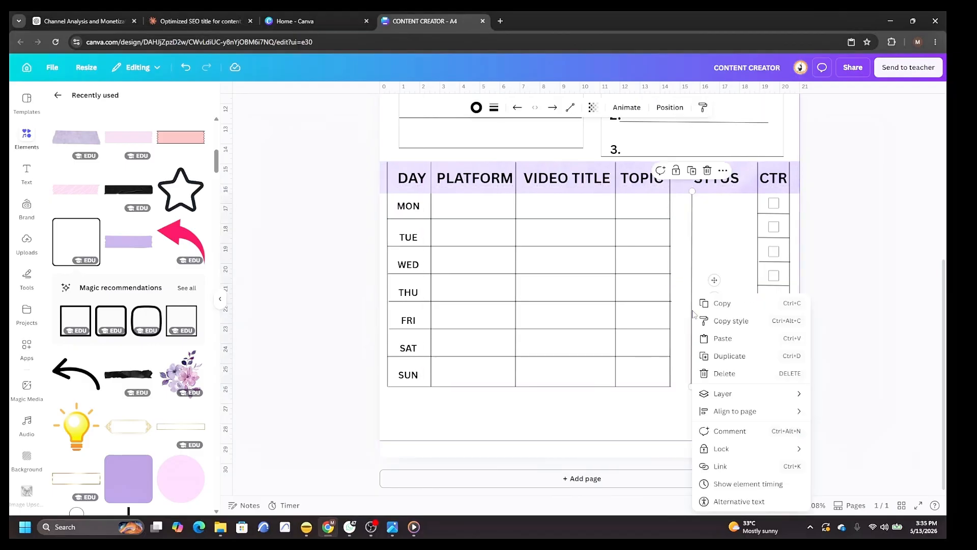
pyautogui.click(732, 356)
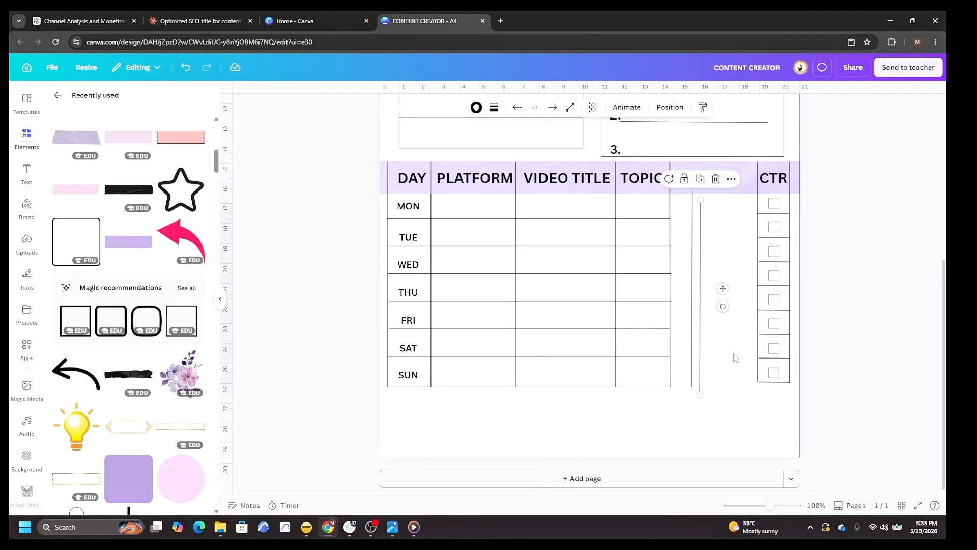
pyautogui.moveTo(702, 300); pyautogui.dragTo(711, 288)
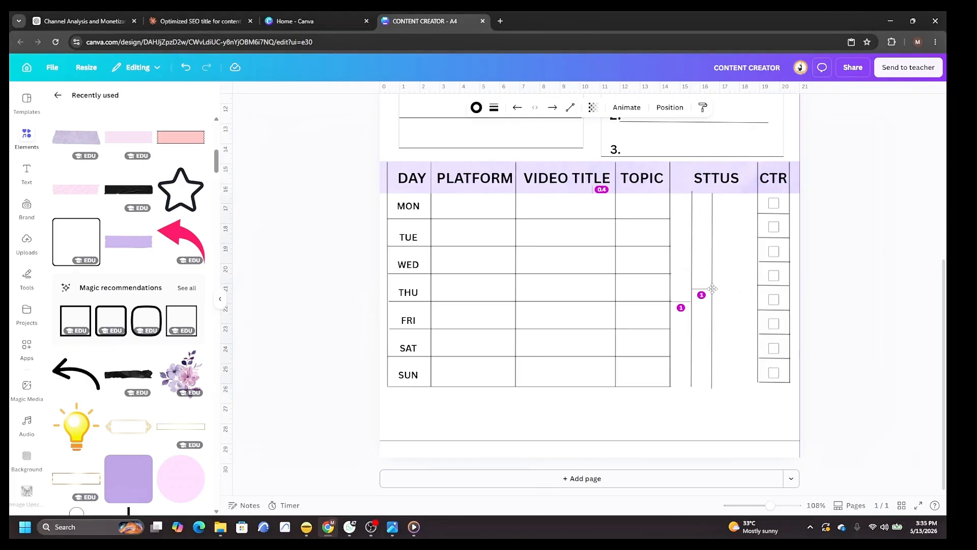
pyautogui.moveTo(769, 506)
pyautogui.mouseDown()
pyautogui.moveTo(762, 504)
pyautogui.moveTo(768, 496)
pyautogui.mouseUp()
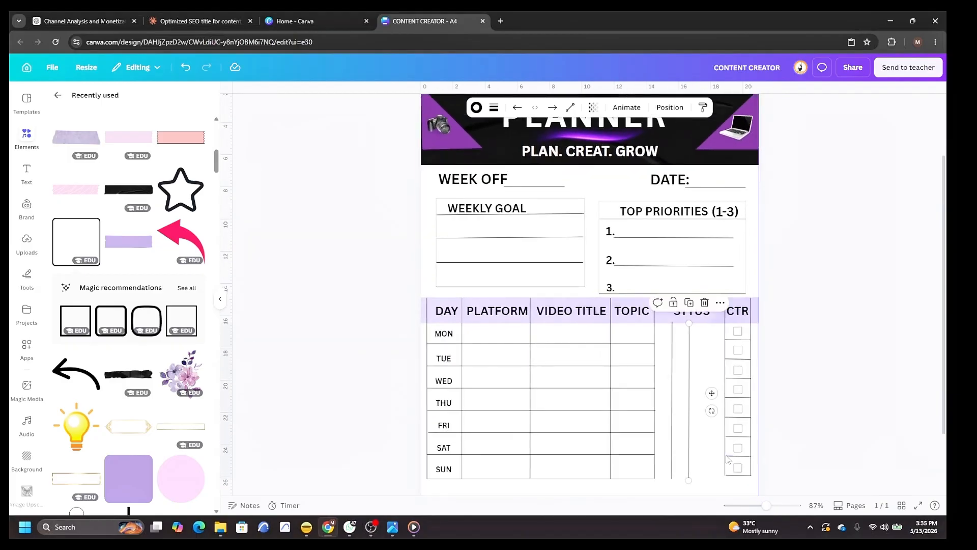
pyautogui.scroll(-2, 703, 419)
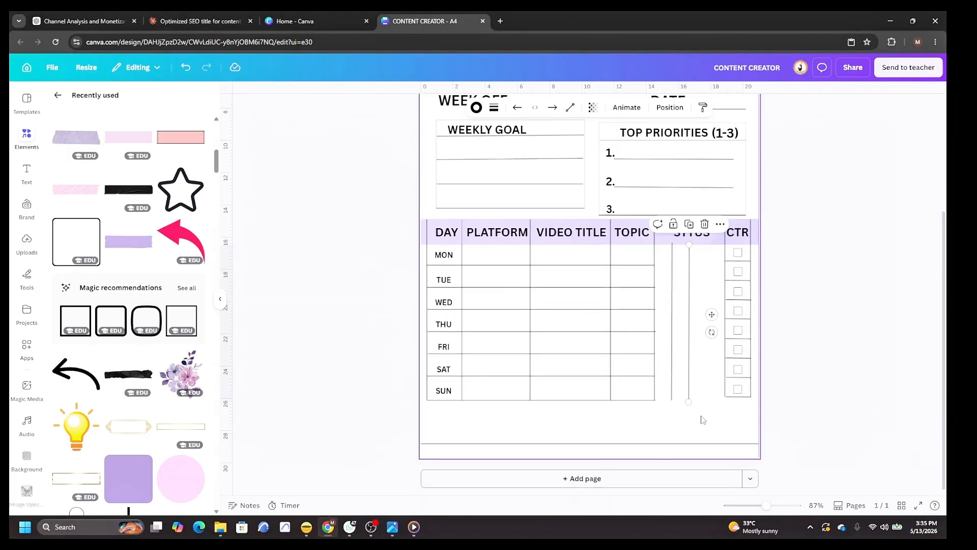
# Duplicate the STTUS column line once more to add a third vertical divider inside the column.
pyautogui.click(696, 311)
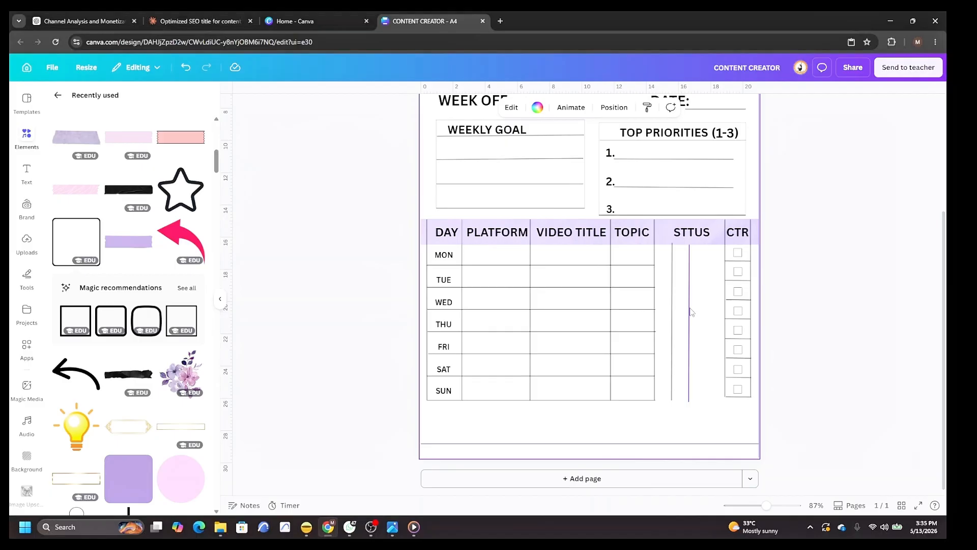
pyautogui.rightClick(691, 312)
pyautogui.click(735, 355)
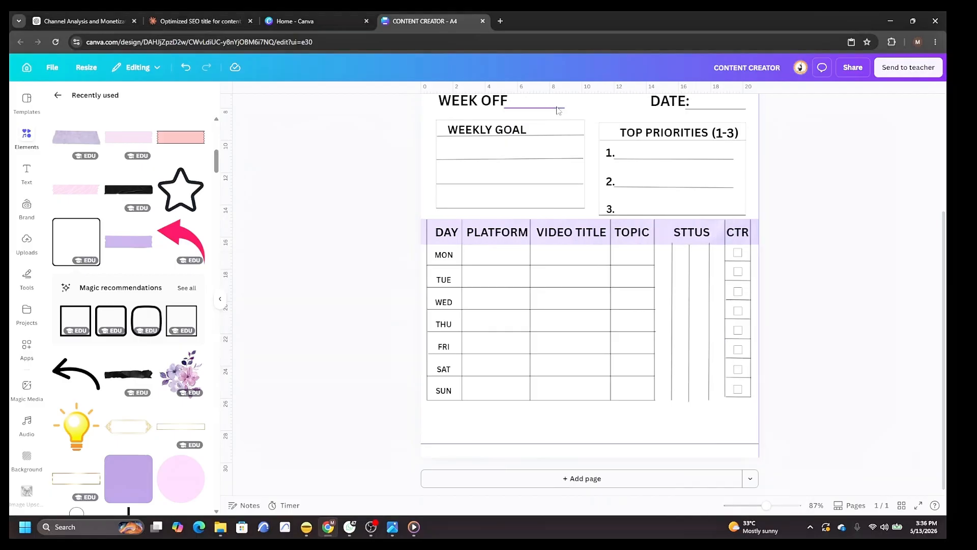
pyautogui.click(557, 108)
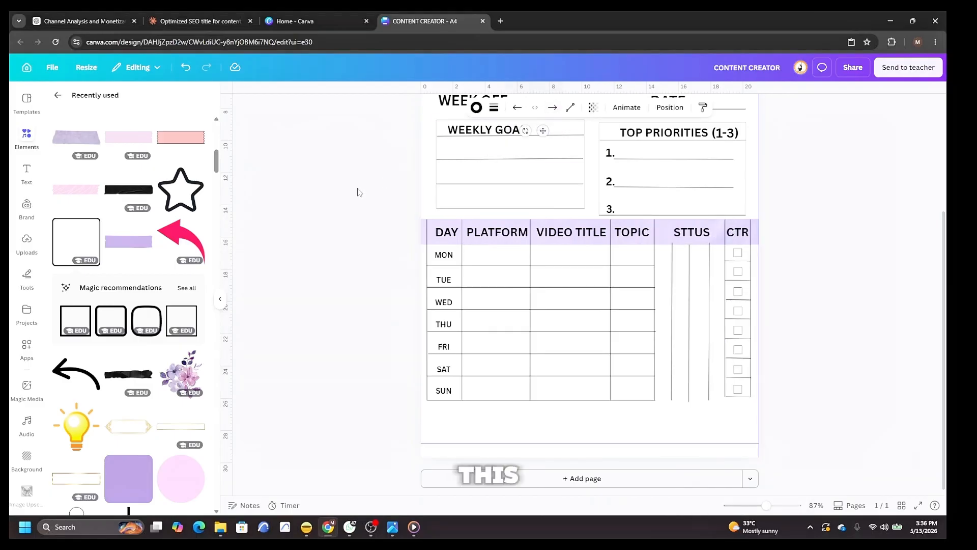
# Duplicate the WEEK OFF underline, move the copy into the STTUS column and copy it down to form row lines.
pyautogui.scroll(3, 357, 192)
pyautogui.rightClick(545, 273)
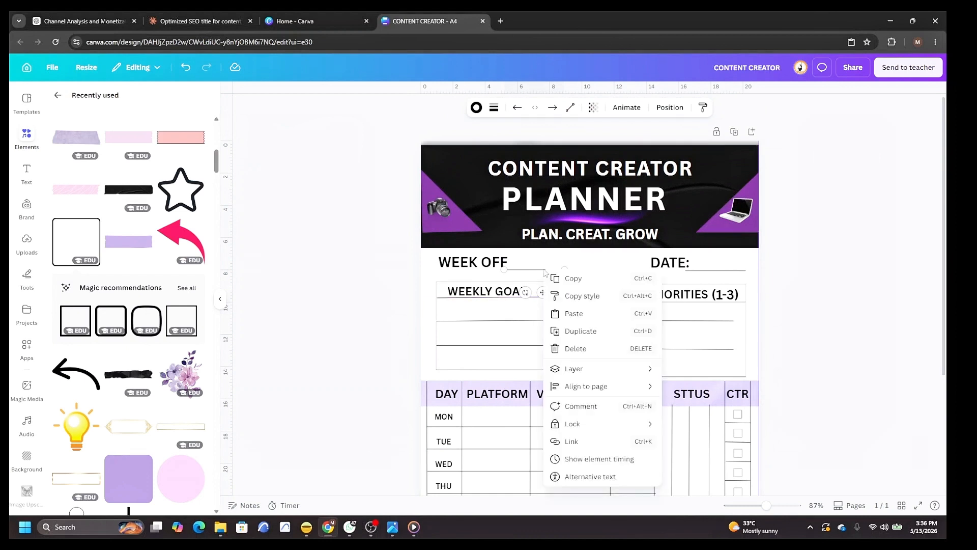
pyautogui.click(585, 336)
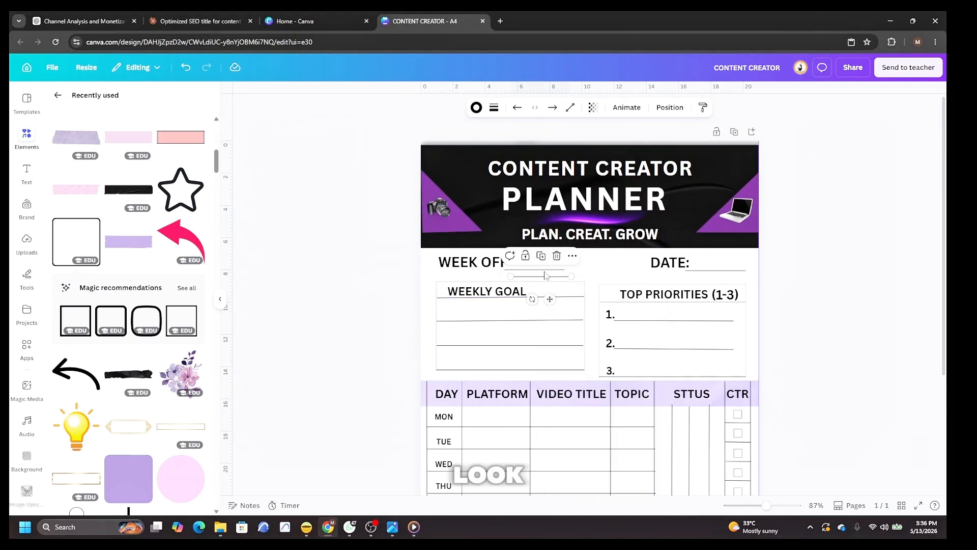
pyautogui.moveTo(545, 279); pyautogui.dragTo(686, 459)
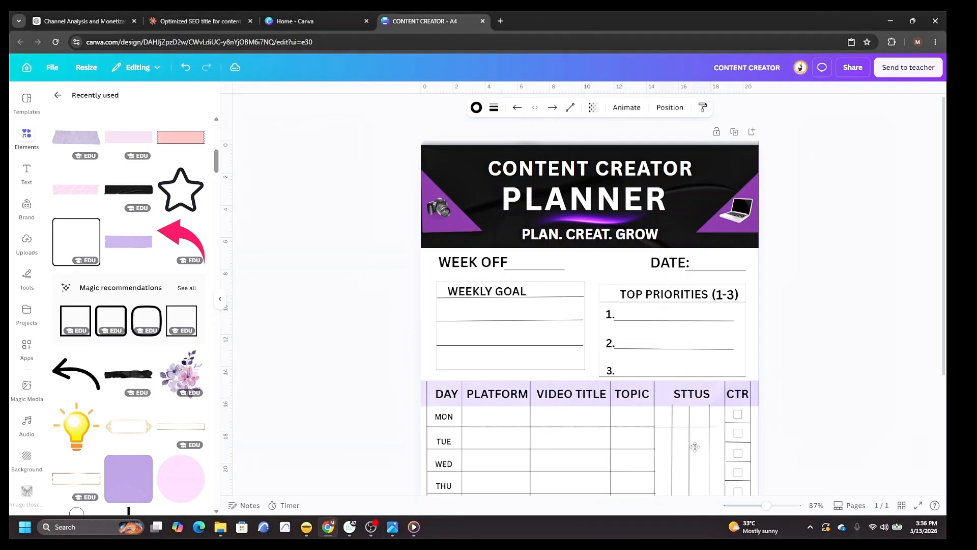
pyautogui.scroll(-3, 697, 443)
pyautogui.rightClick(703, 368)
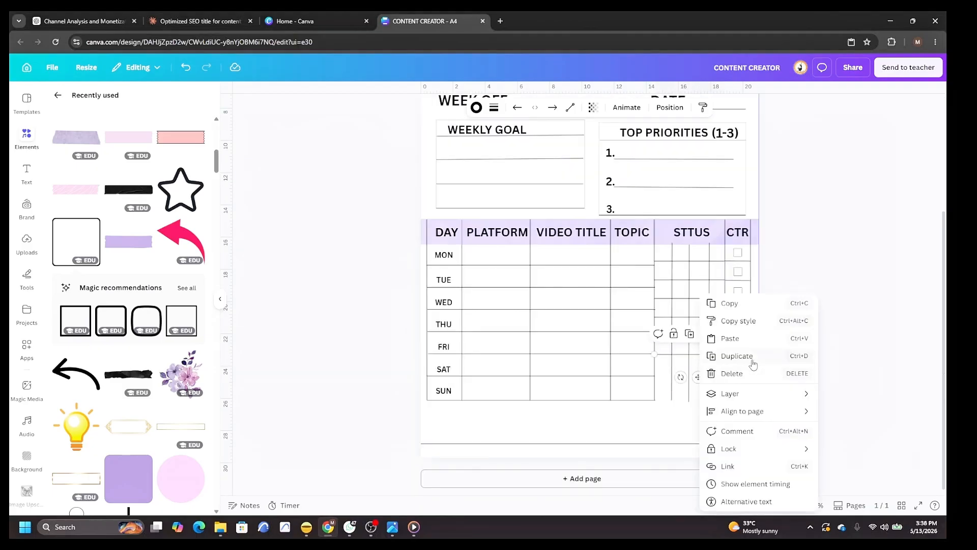
pyautogui.click(752, 363)
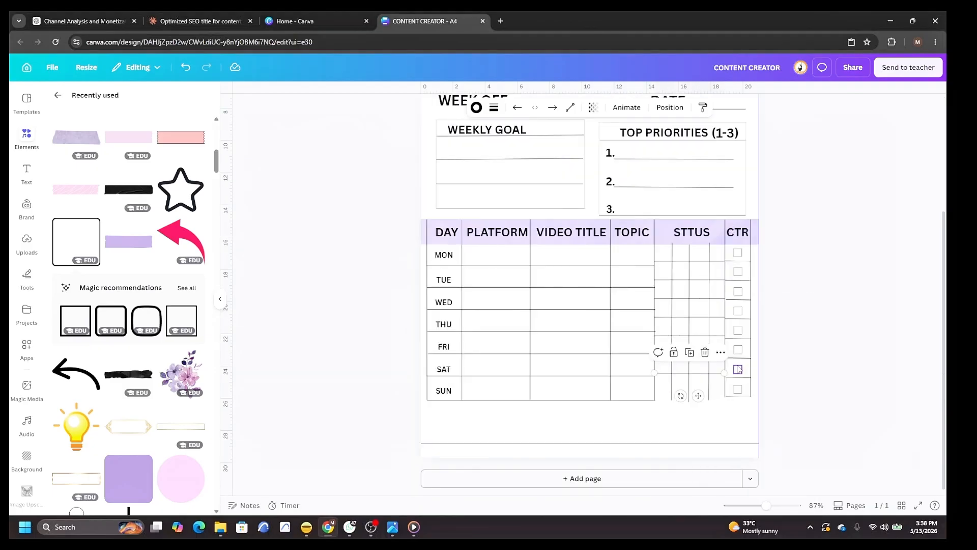
pyautogui.rightClick(704, 376)
pyautogui.click(743, 355)
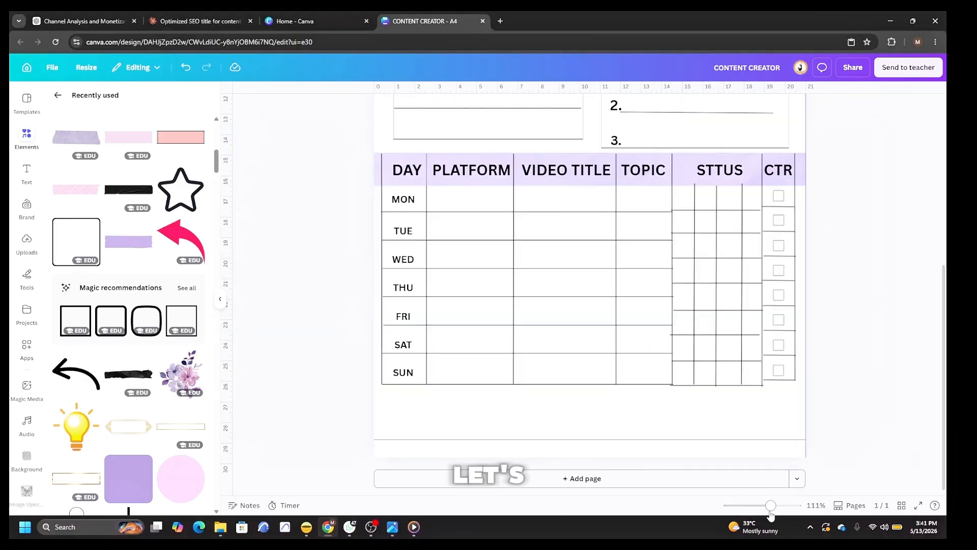
# Add a heading reading NOTES: and place it below the table, shrinking it to about 24.6 pt.
pyautogui.moveTo(770, 509); pyautogui.dragTo(758, 504)
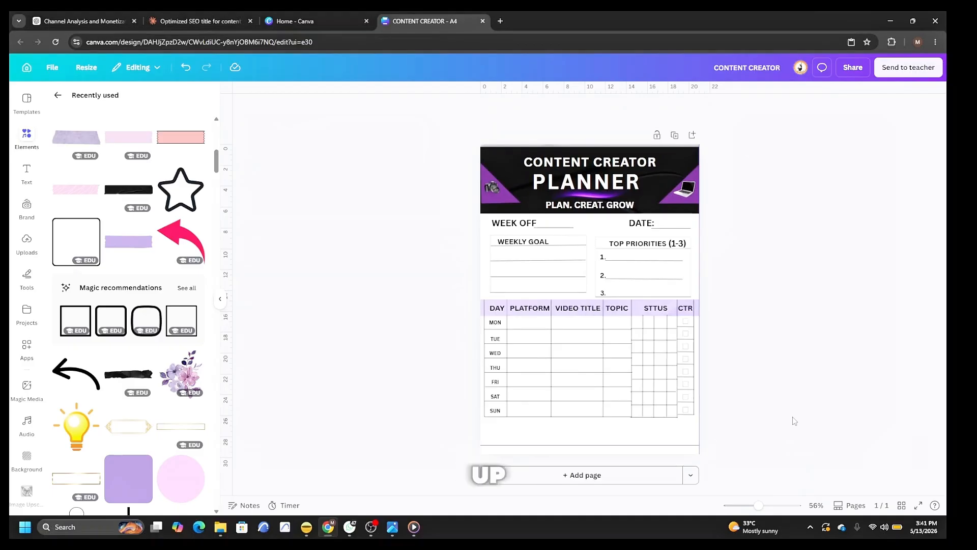
pyautogui.moveTo(758, 506); pyautogui.dragTo(759, 508)
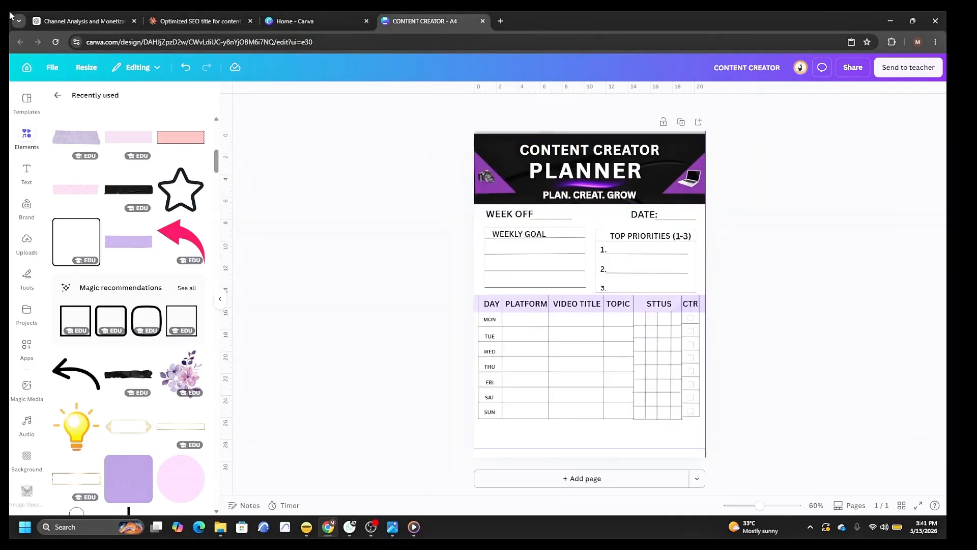
pyautogui.click(26, 173)
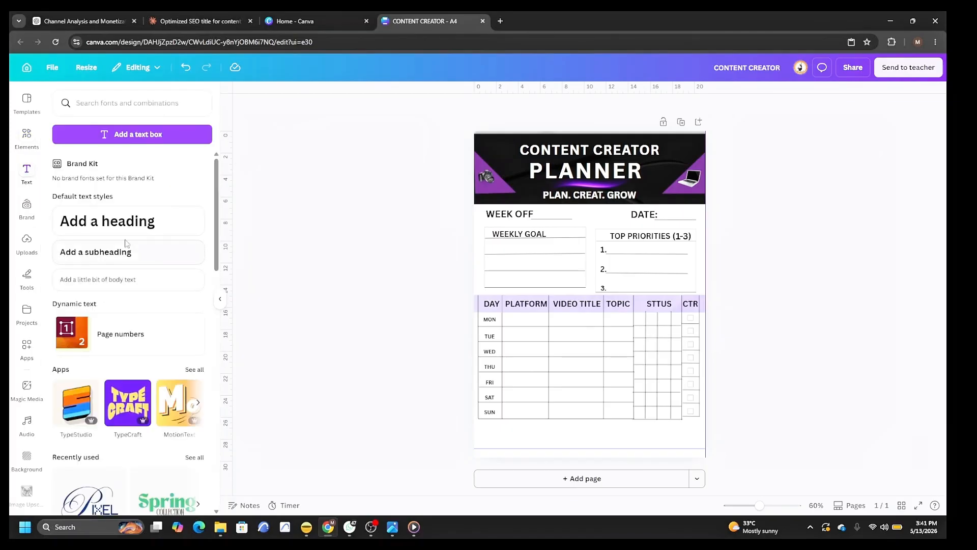
pyautogui.click(139, 223)
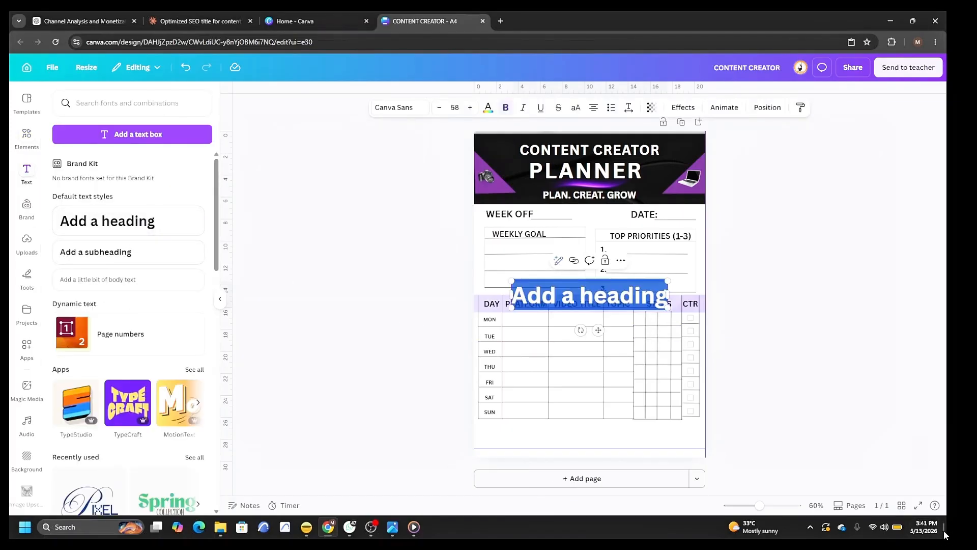
pyautogui.write('NOTE')
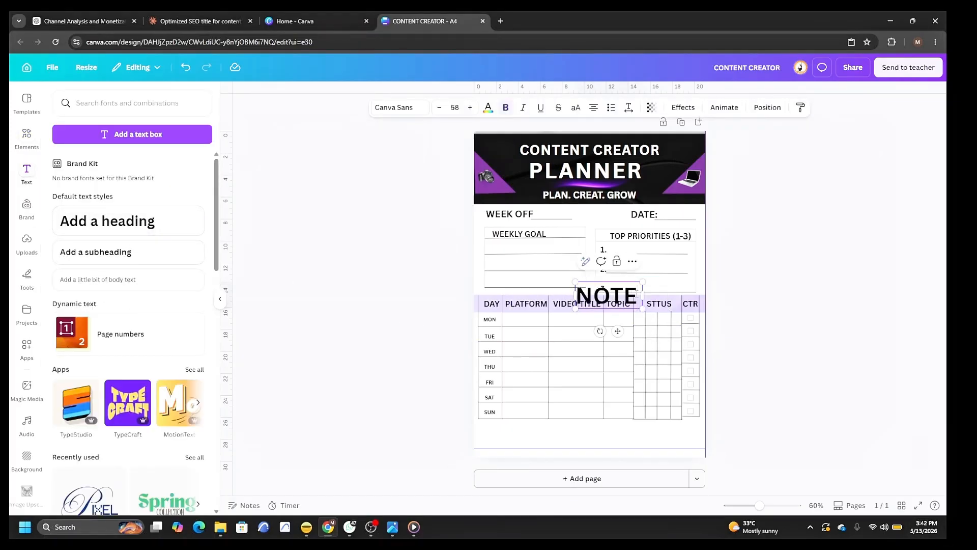
pyautogui.write('S:')
pyautogui.moveTo(616, 292); pyautogui.dragTo(537, 423)
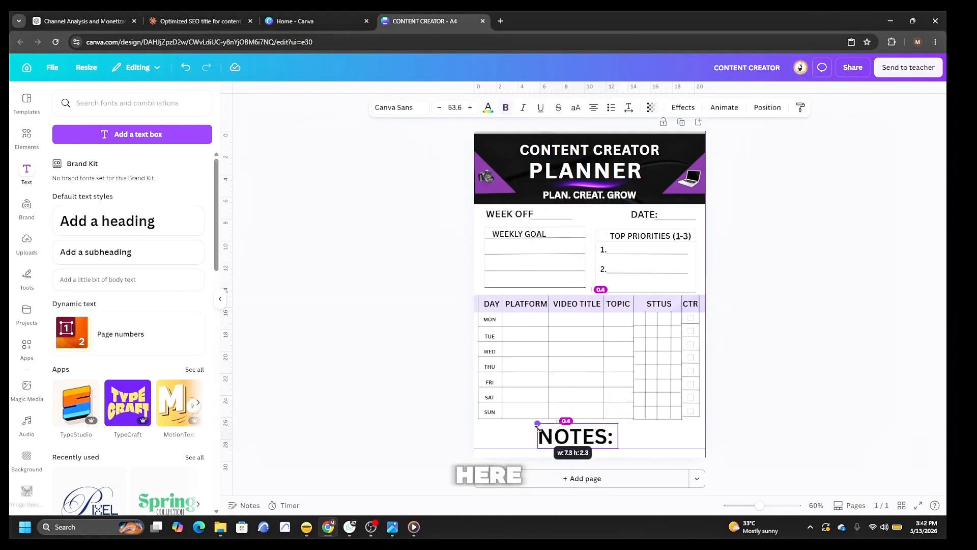
pyautogui.moveTo(590, 422); pyautogui.dragTo(584, 425)
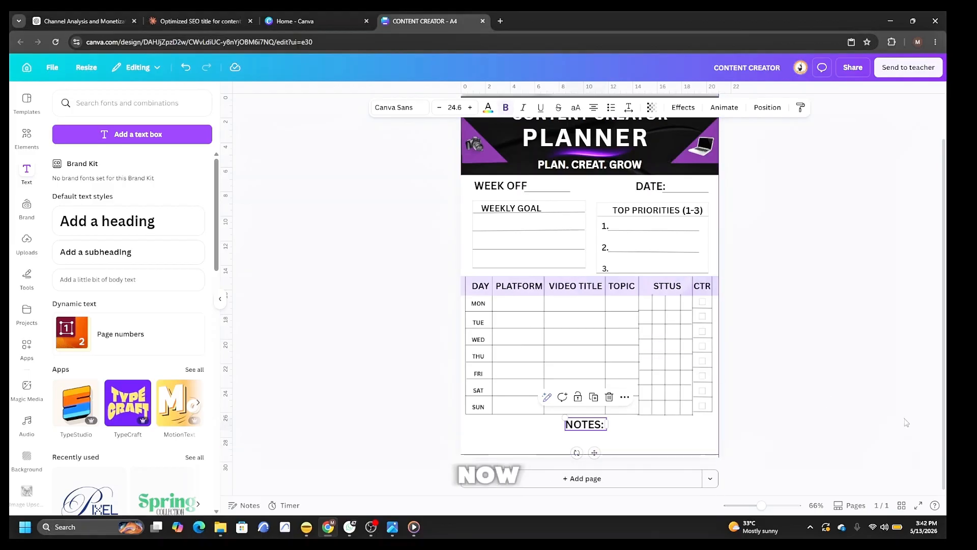
# Add the purple texture strip, stretch it across the notes area at the page bottom and set its transparency to 13.
pyautogui.click(27, 136)
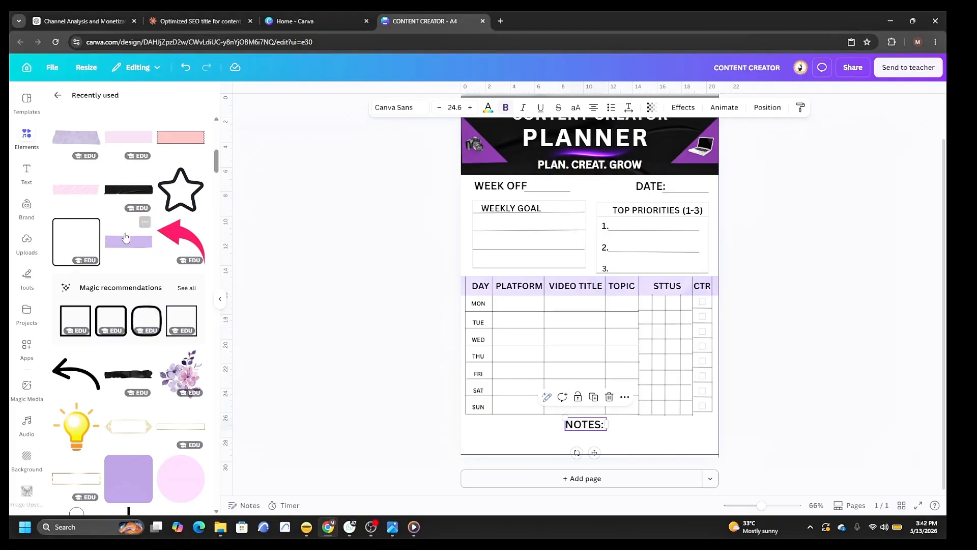
pyautogui.scroll(5, 139, 235)
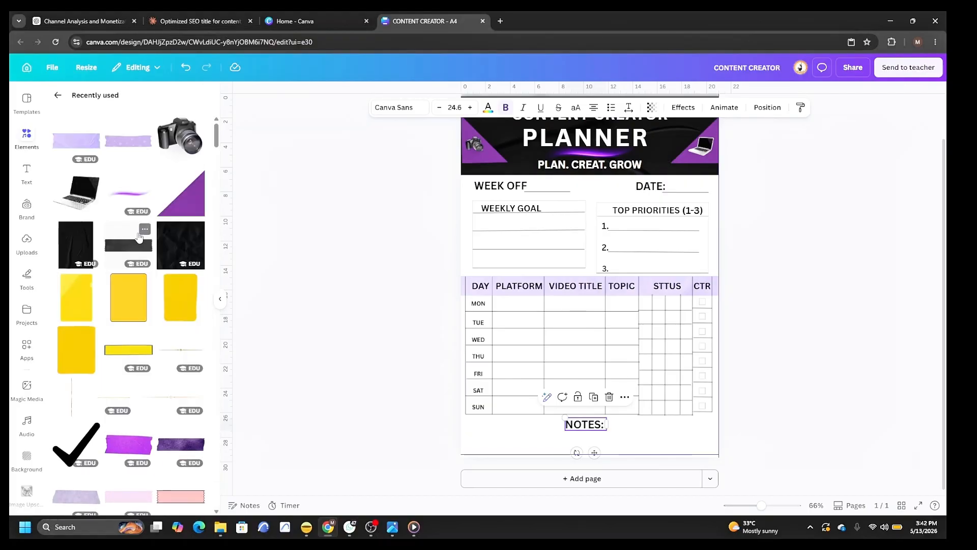
pyautogui.click(69, 141)
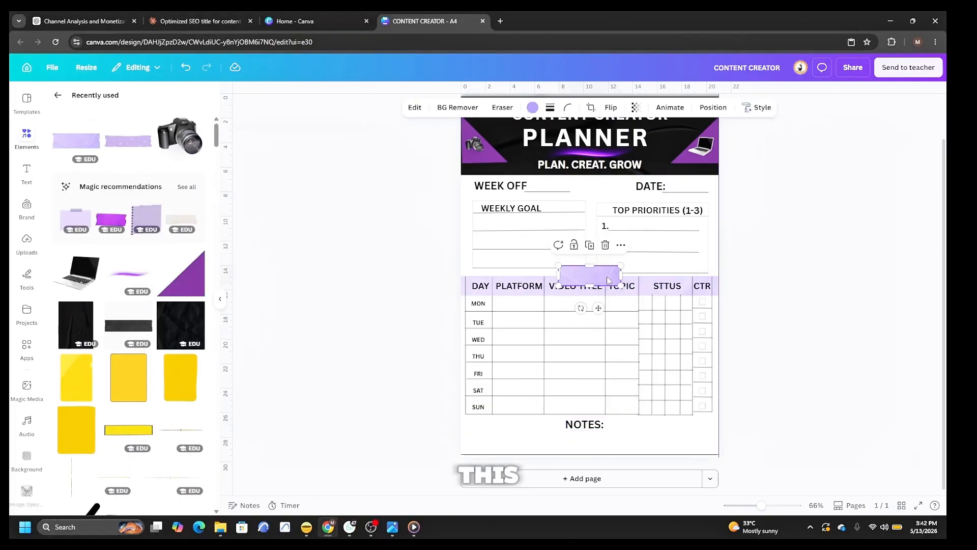
pyautogui.moveTo(590, 275); pyautogui.dragTo(451, 426)
pyautogui.moveTo(613, 425); pyautogui.dragTo(594, 455)
pyautogui.click(721, 110)
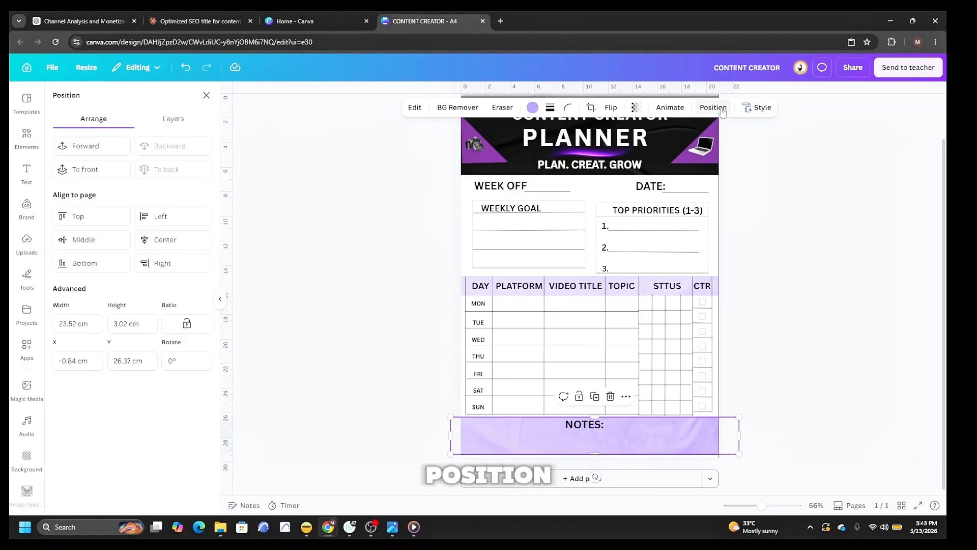
pyautogui.click(635, 108)
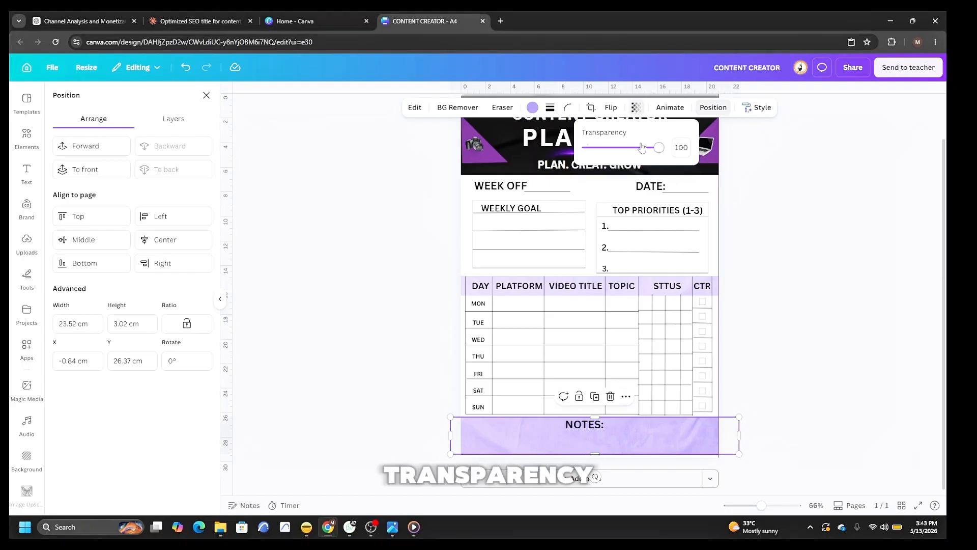
pyautogui.moveTo(657, 152); pyautogui.dragTo(597, 166)
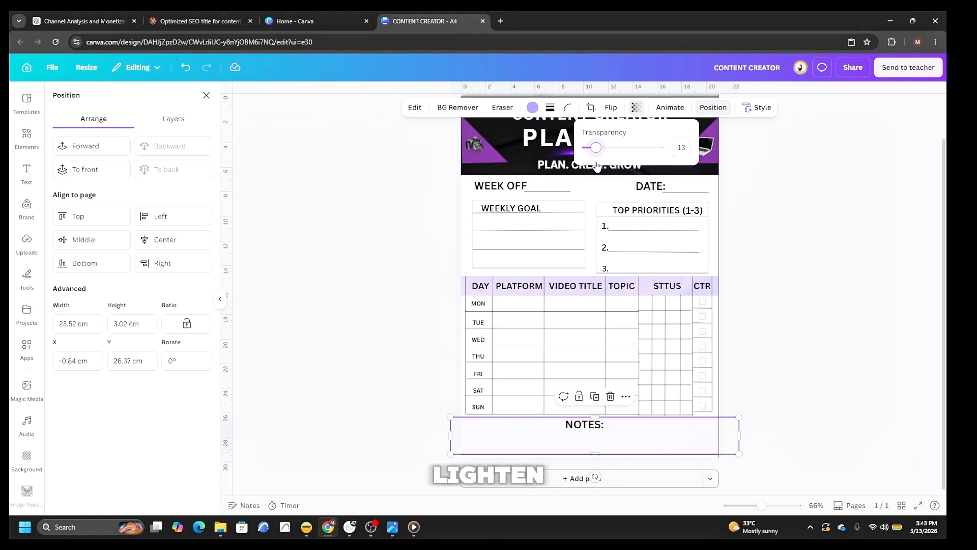
pyautogui.click(883, 333)
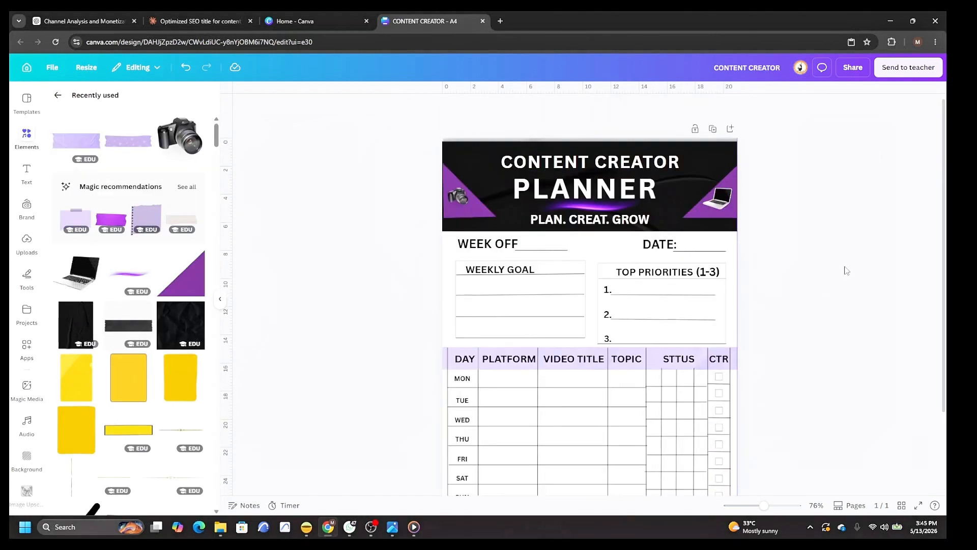
# Review the whole planner page from the header down to the notes section.
pyautogui.scroll(-2, 847, 270)
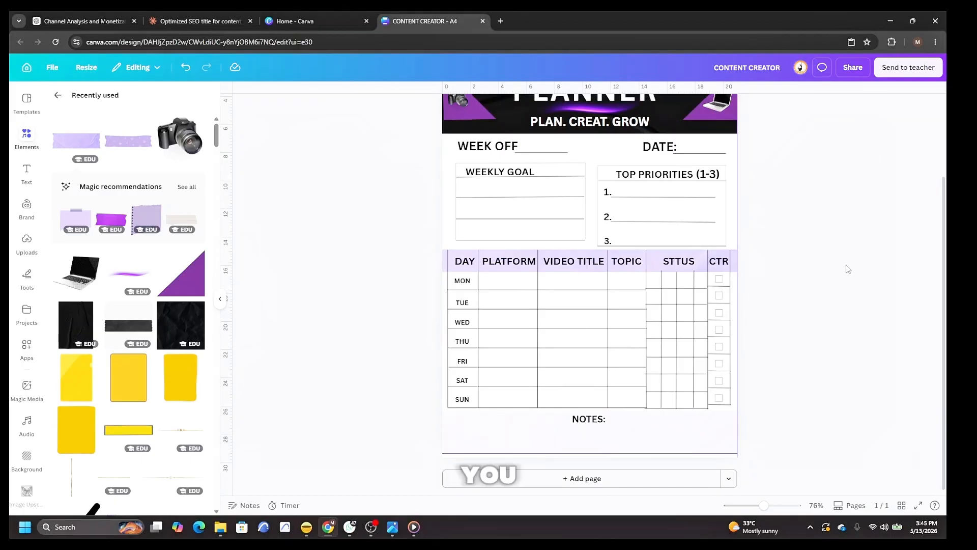
pyautogui.scroll(3, 847, 270)
pyautogui.scroll(-3, 840, 315)
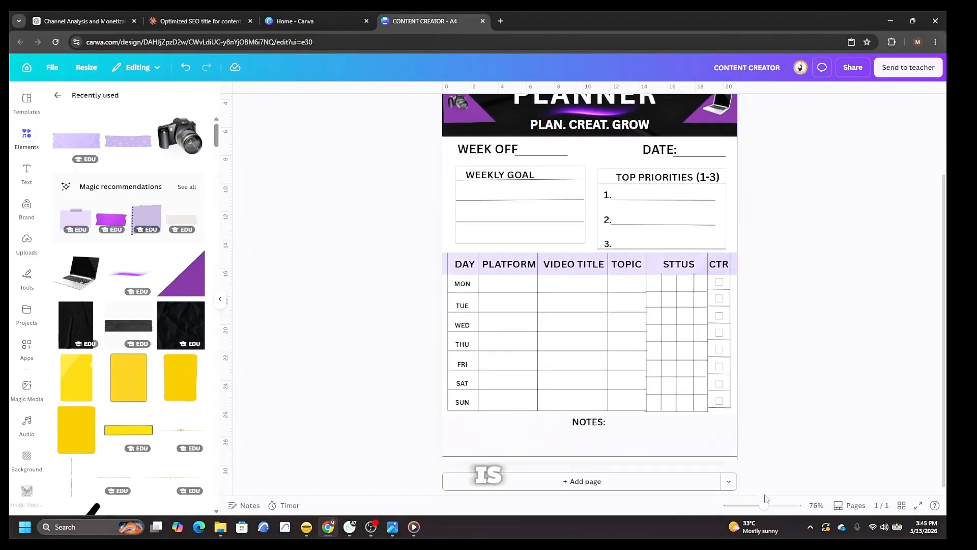
pyautogui.moveTo(767, 506); pyautogui.dragTo(774, 505)
pyautogui.scroll(5, 617, 339)
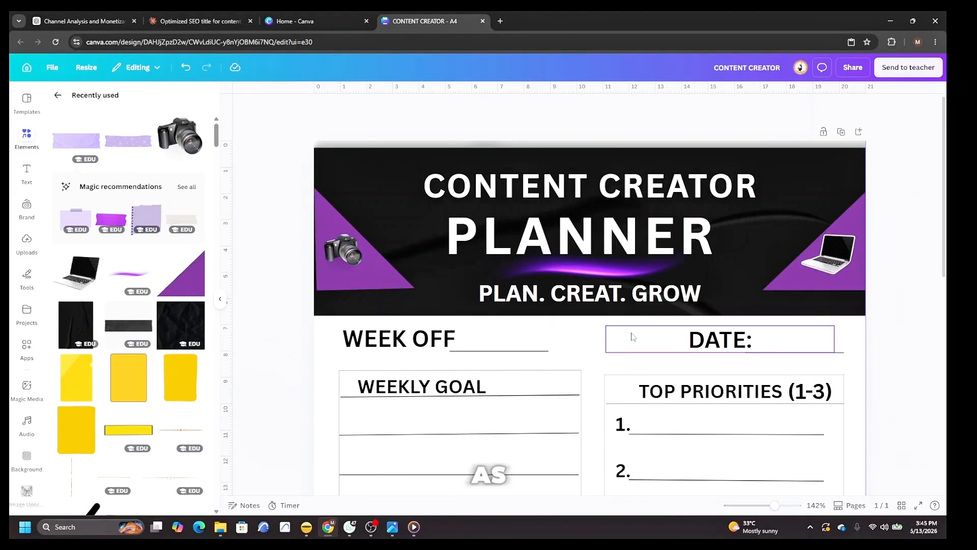
pyautogui.scroll(-2, 595, 342)
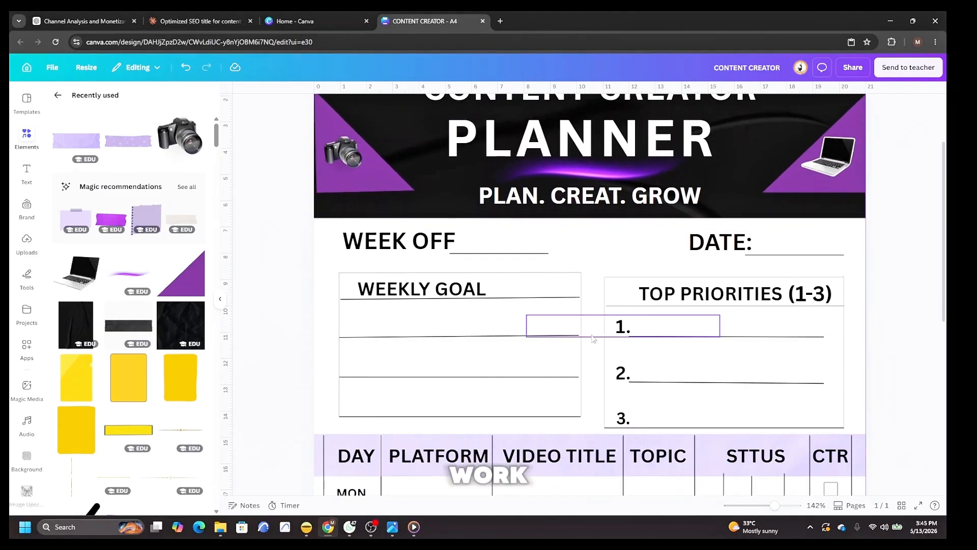
pyautogui.scroll(1, 551, 340)
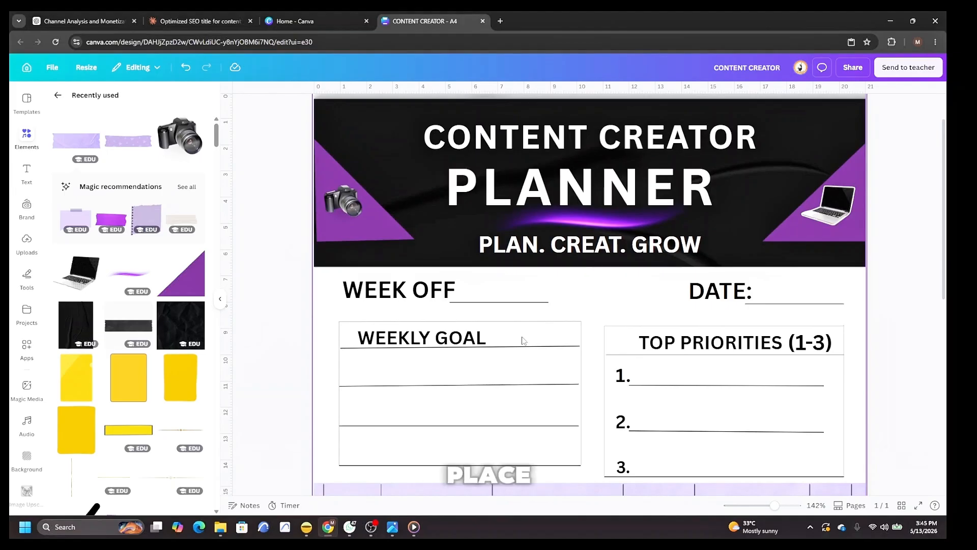
pyautogui.scroll(-3, 523, 341)
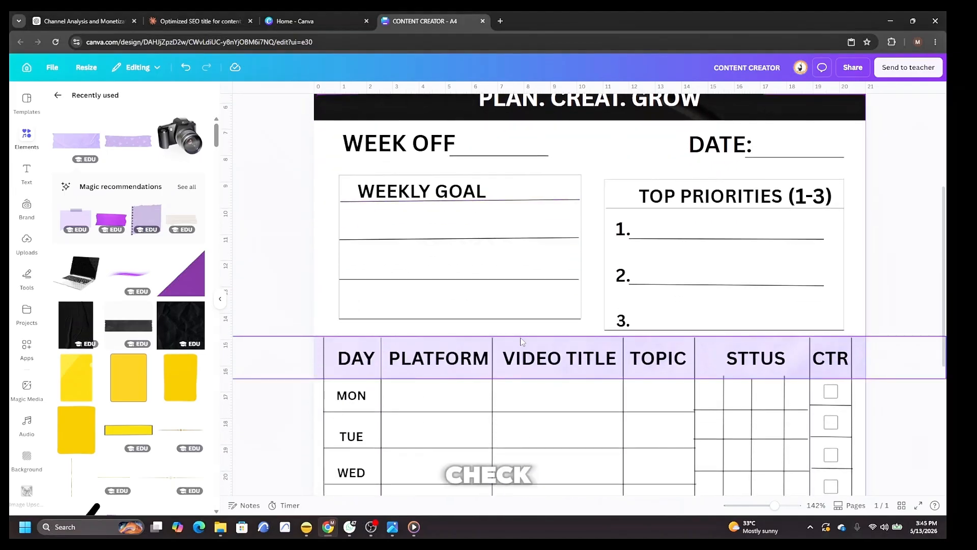
pyautogui.scroll(-1, 523, 341)
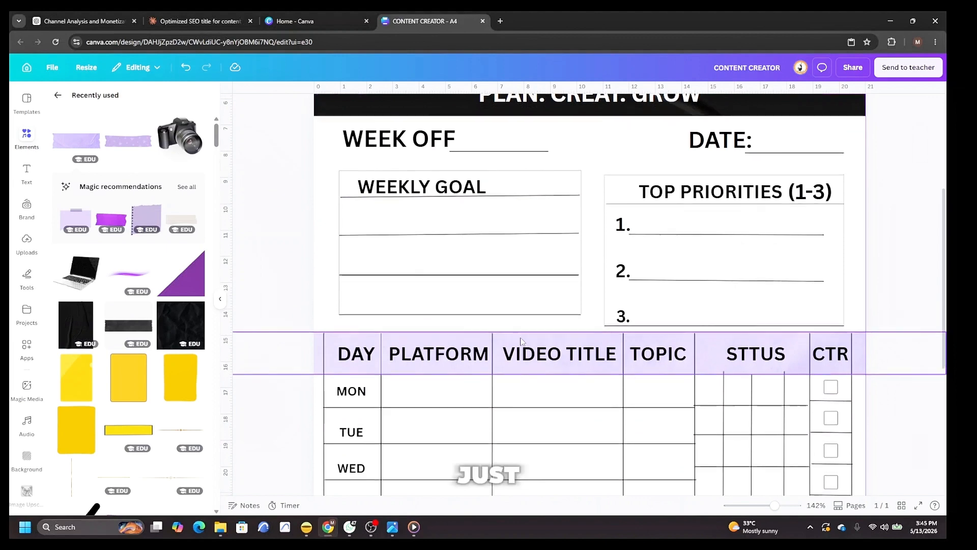
pyautogui.scroll(5, 540, 321)
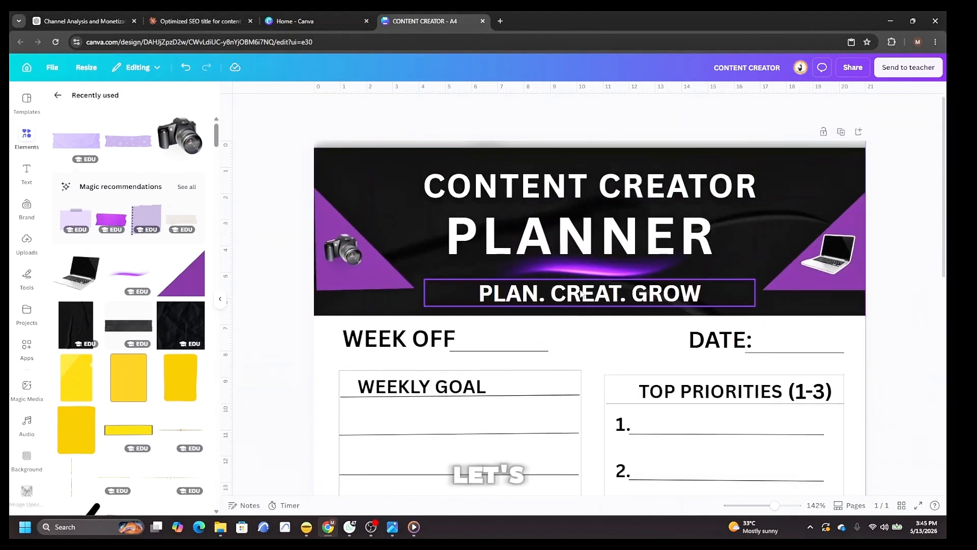
pyautogui.click(543, 300)
pyautogui.click(767, 108)
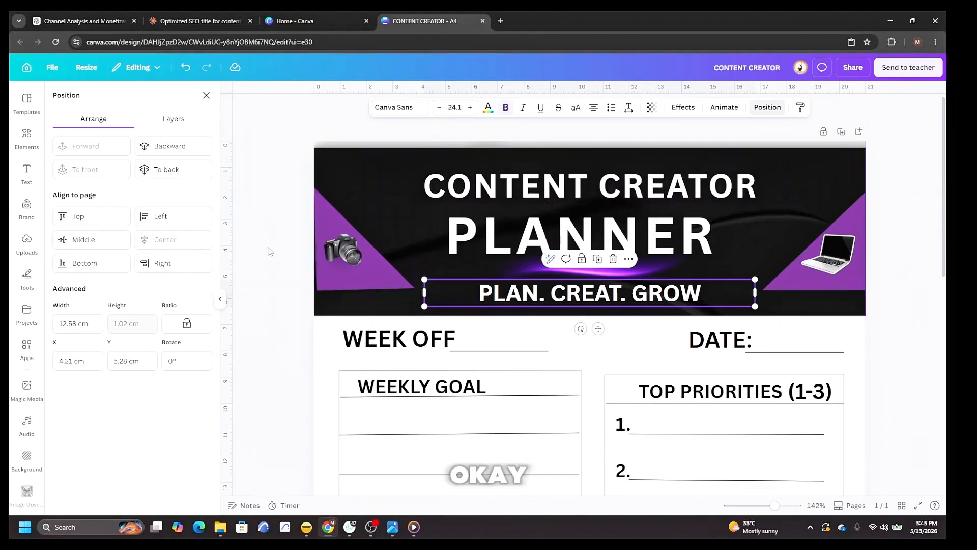
pyautogui.click(206, 95)
pyautogui.scroll(-3, 514, 431)
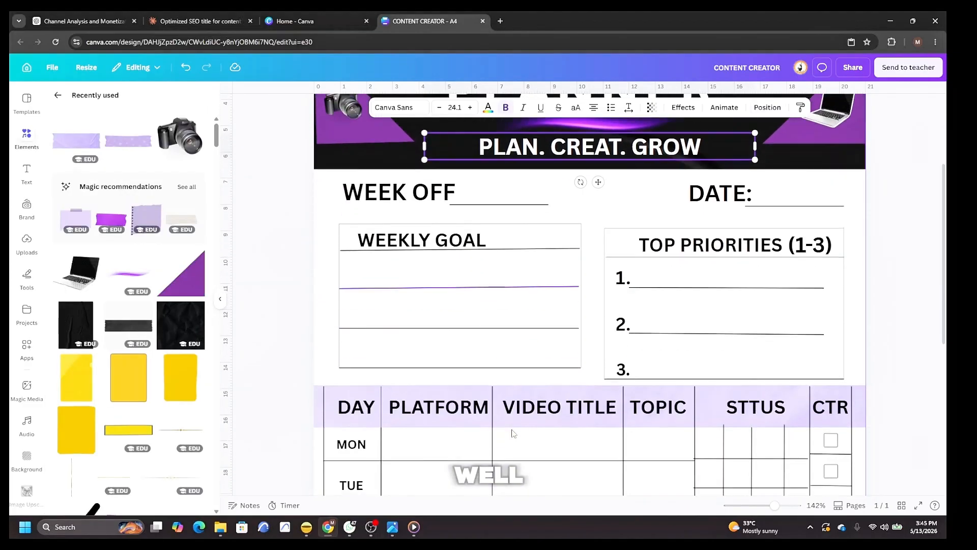
pyautogui.scroll(-3, 514, 431)
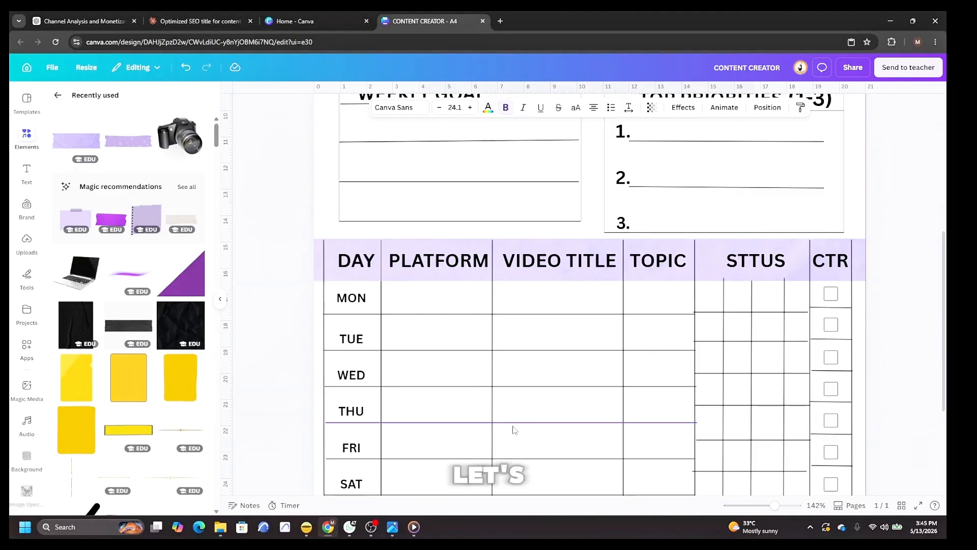
pyautogui.scroll(-2, 514, 430)
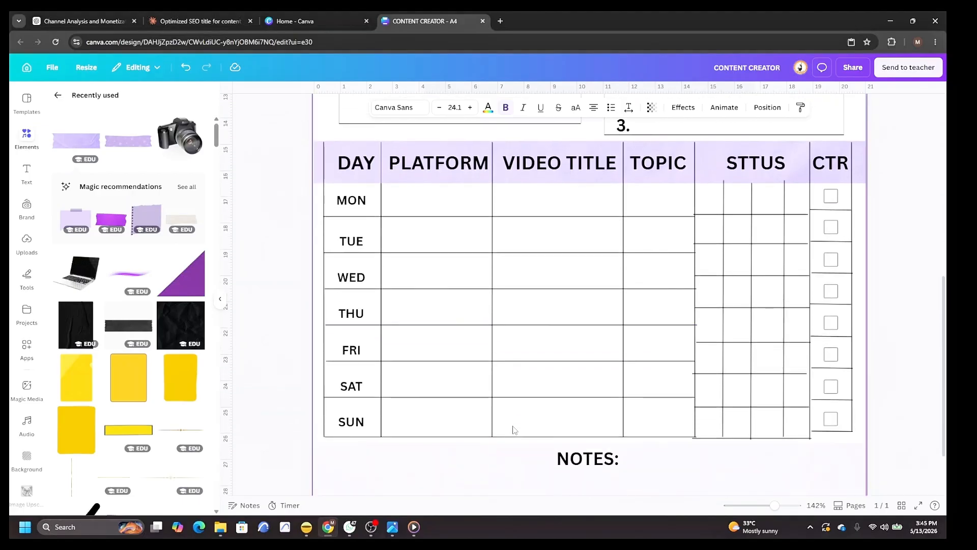
# Open the design's Share options, go to Download and expand the file type list.
pyautogui.scroll(-1, 514, 430)
pyautogui.scroll(2, 513, 429)
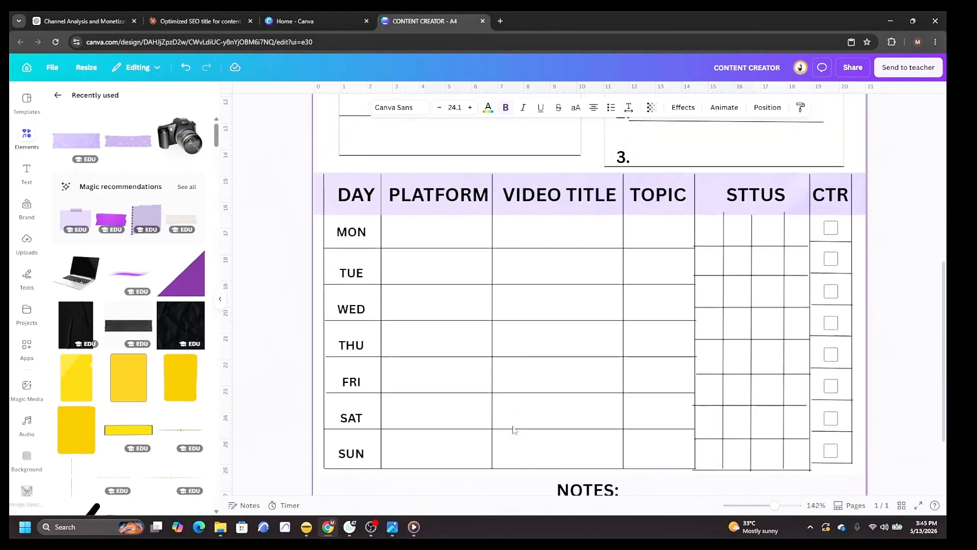
pyautogui.scroll(-1, 514, 430)
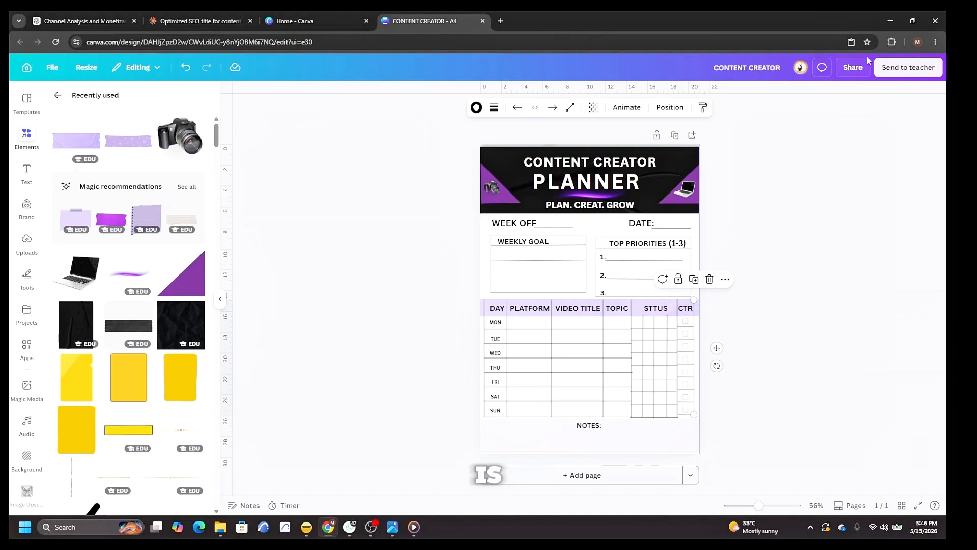
pyautogui.click(853, 69)
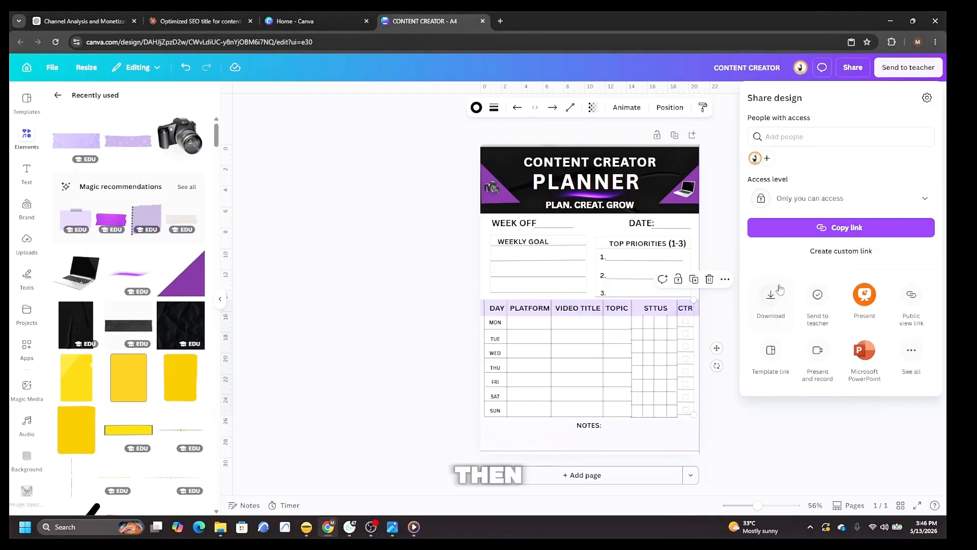
pyautogui.click(770, 305)
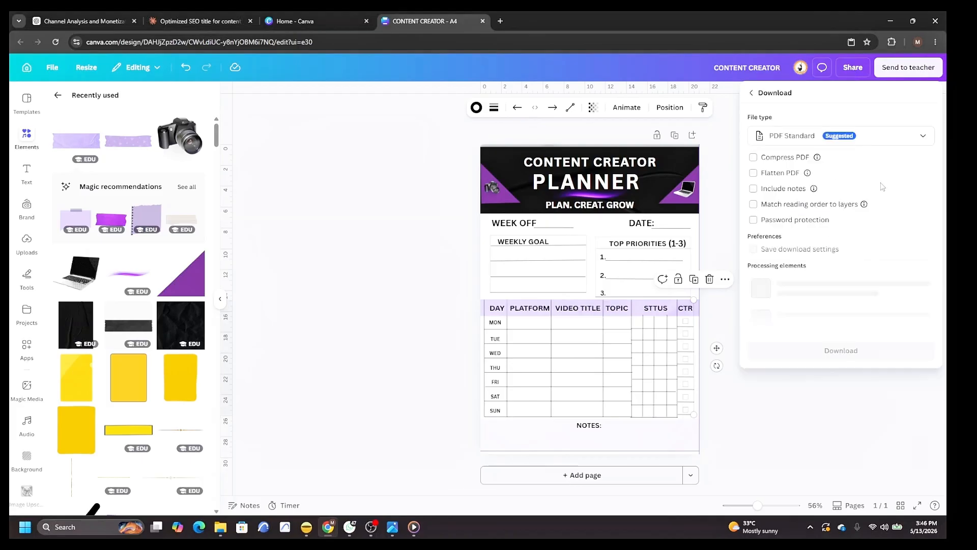
pyautogui.click(922, 138)
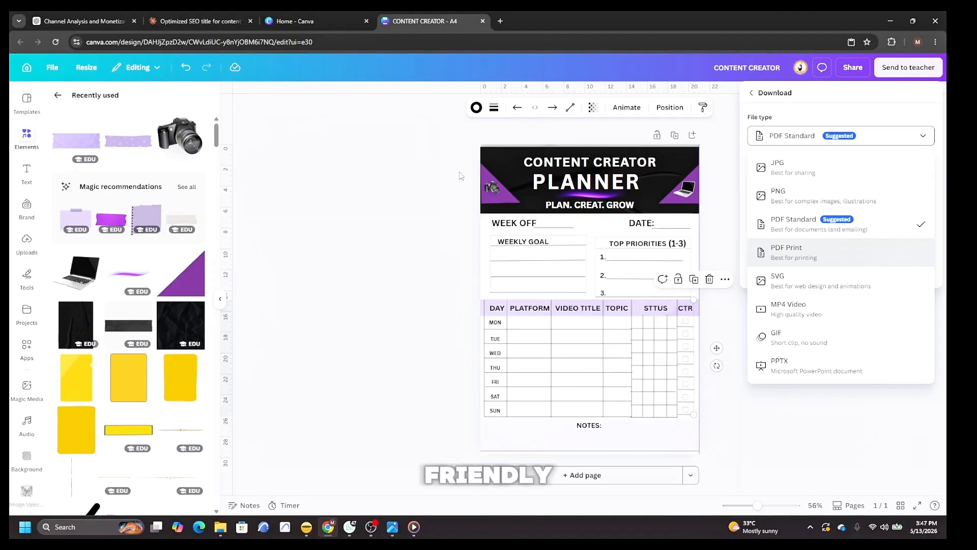
# Open a new browser tab and search Google for gumroad login.
pyautogui.click(501, 21)
pyautogui.click(387, 210)
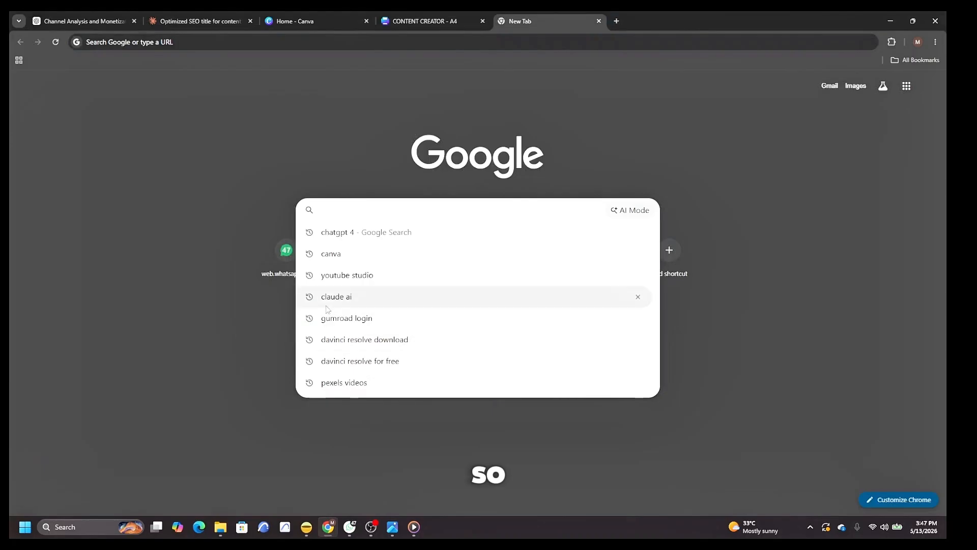
pyautogui.click(349, 319)
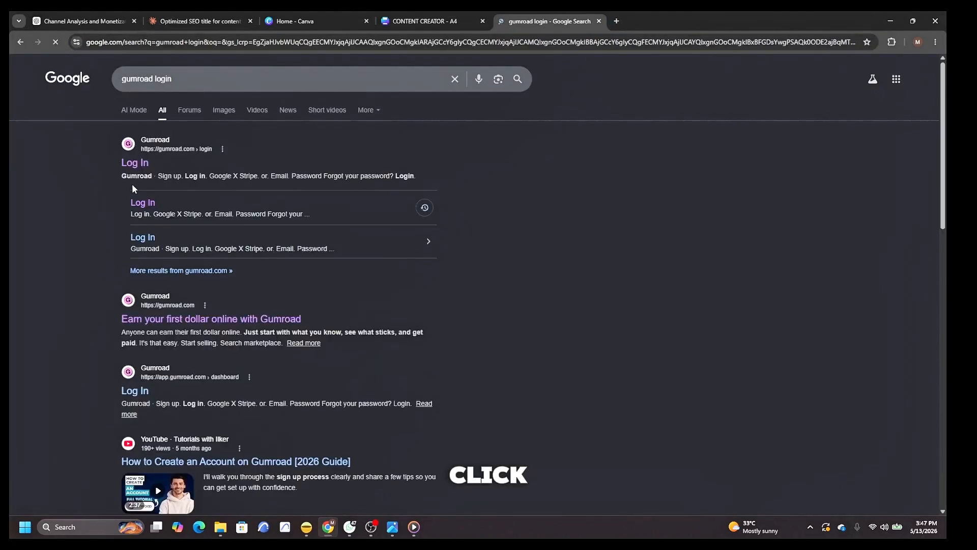